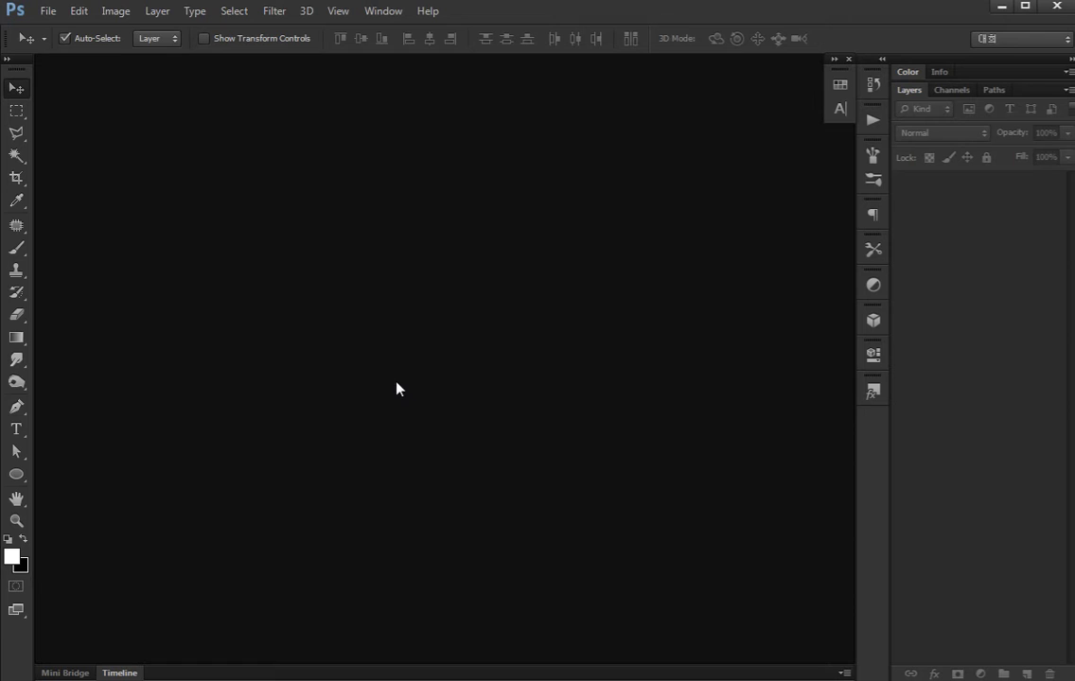
- Create a new 600×600 px document named 'icon'
{"action": "key", "text": "ctrl+n"}
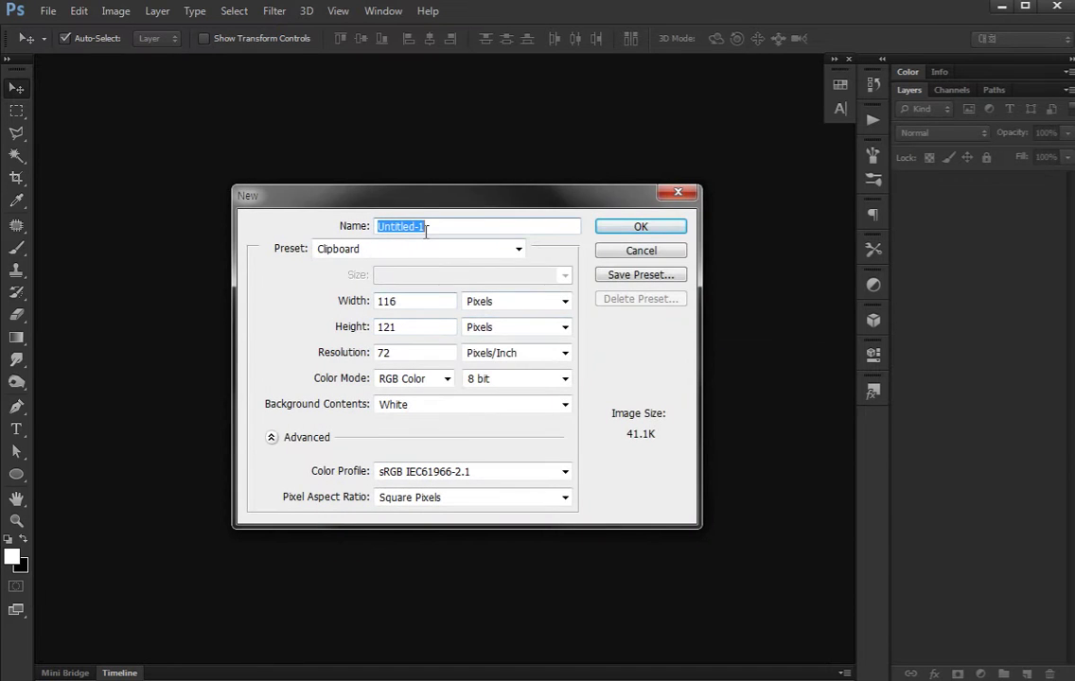
{"action": "type", "text": "icon"}
{"action": "key", "text": "Tab"}
{"action": "key", "text": "Tab"}
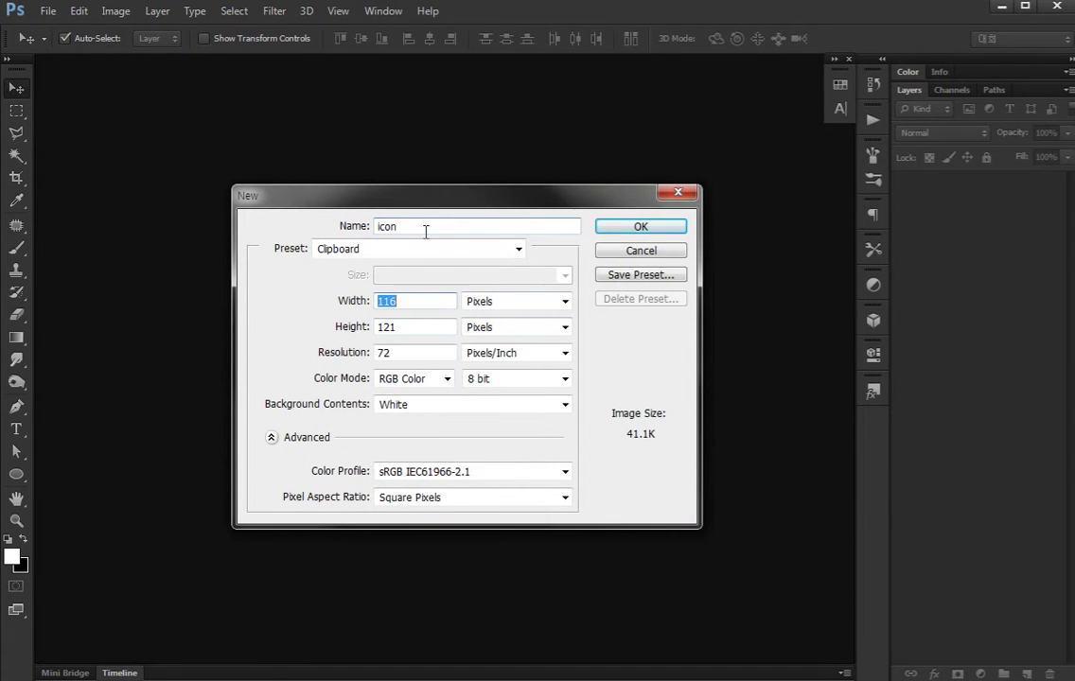
{"action": "type", "text": "600"}
{"action": "key", "text": "Tab"}
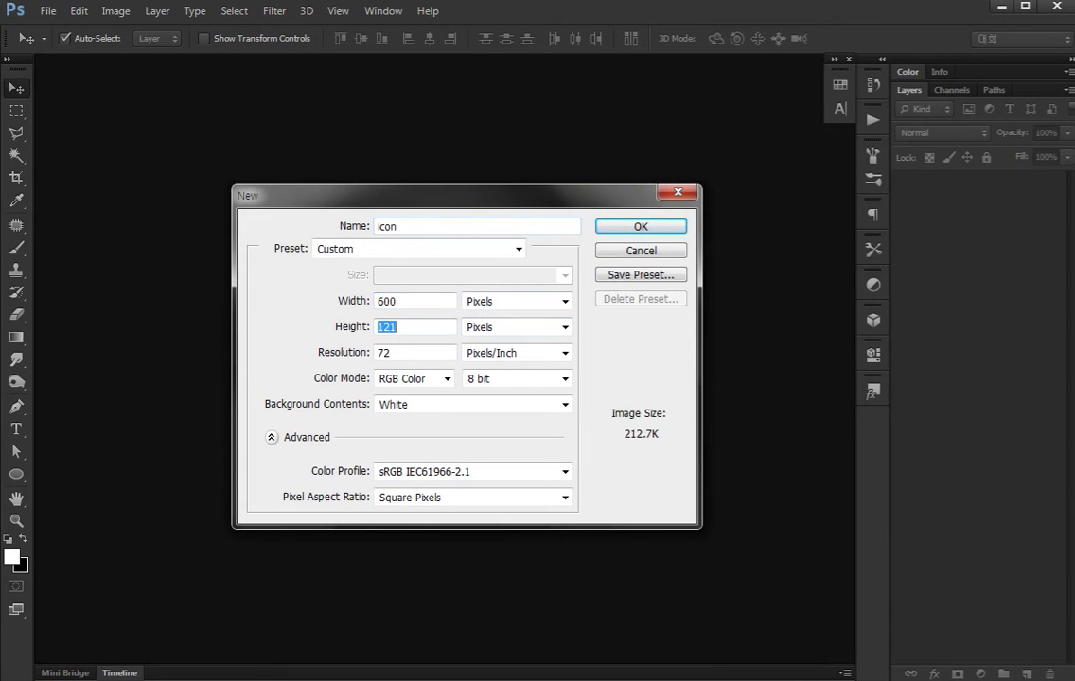
{"action": "type", "text": "600"}
{"action": "key", "text": "Return"}
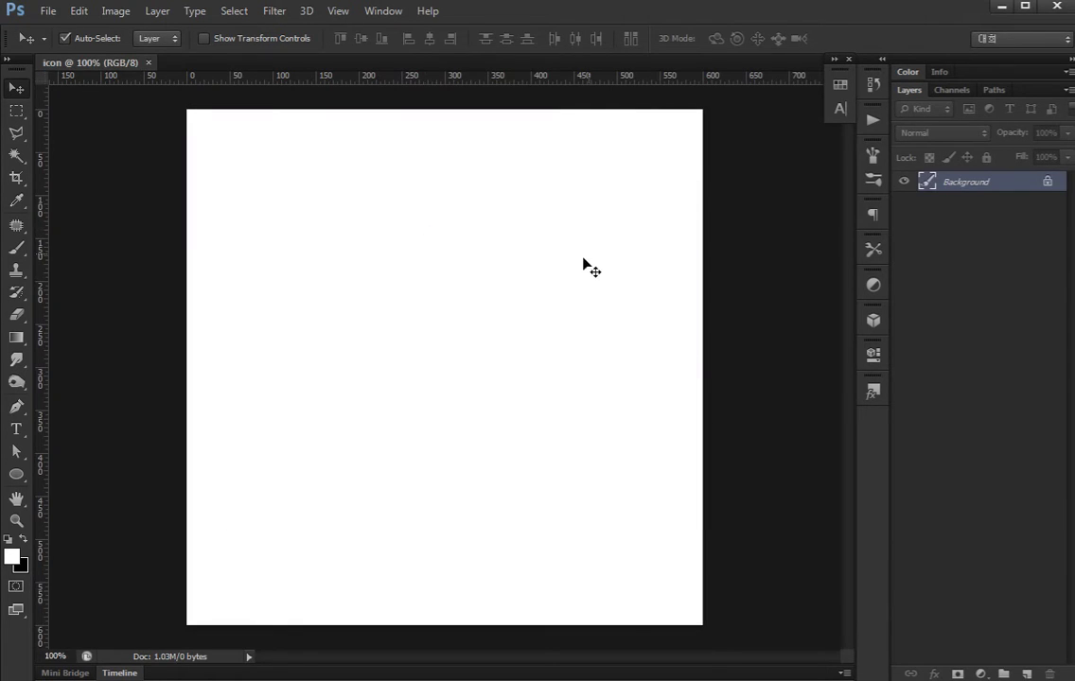
- Darken the white background to deep grey by lowering Hue/Saturation Lightness
{"action": "key", "text": "ctrl+u"}
{"action": "left_click", "coordinate": [749, 565]}
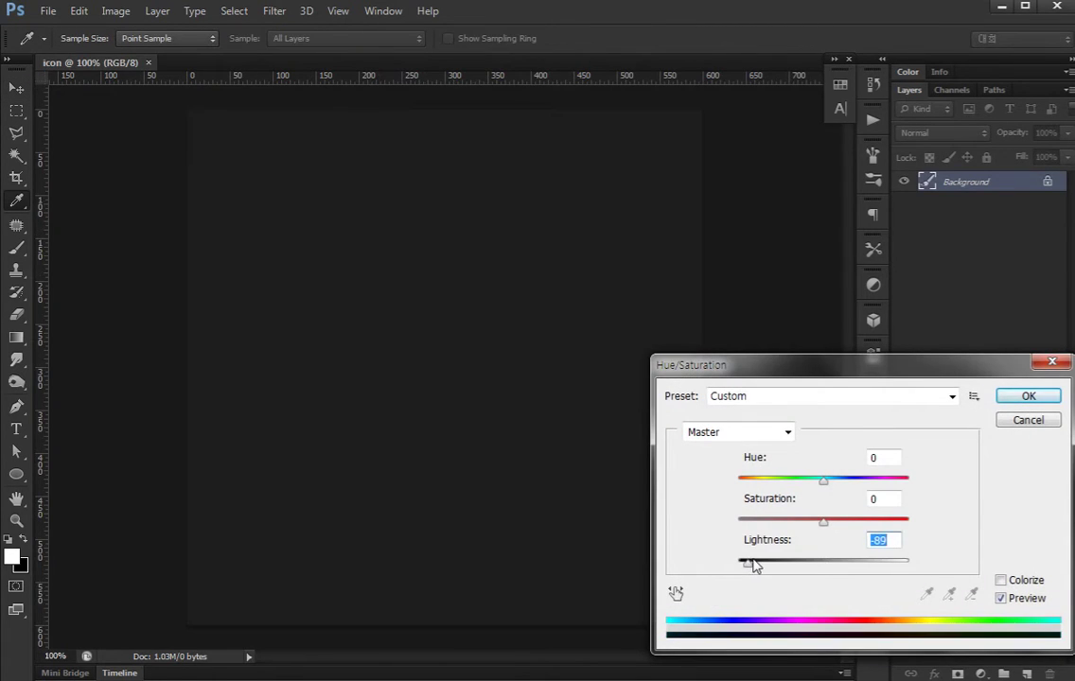
{"action": "left_click", "coordinate": [754, 566]}
{"action": "left_click", "coordinate": [1027, 396]}
- Switch to the Rounded Rectangle Tool and draw a trial shape, then undo it
{"action": "key", "text": "v"}
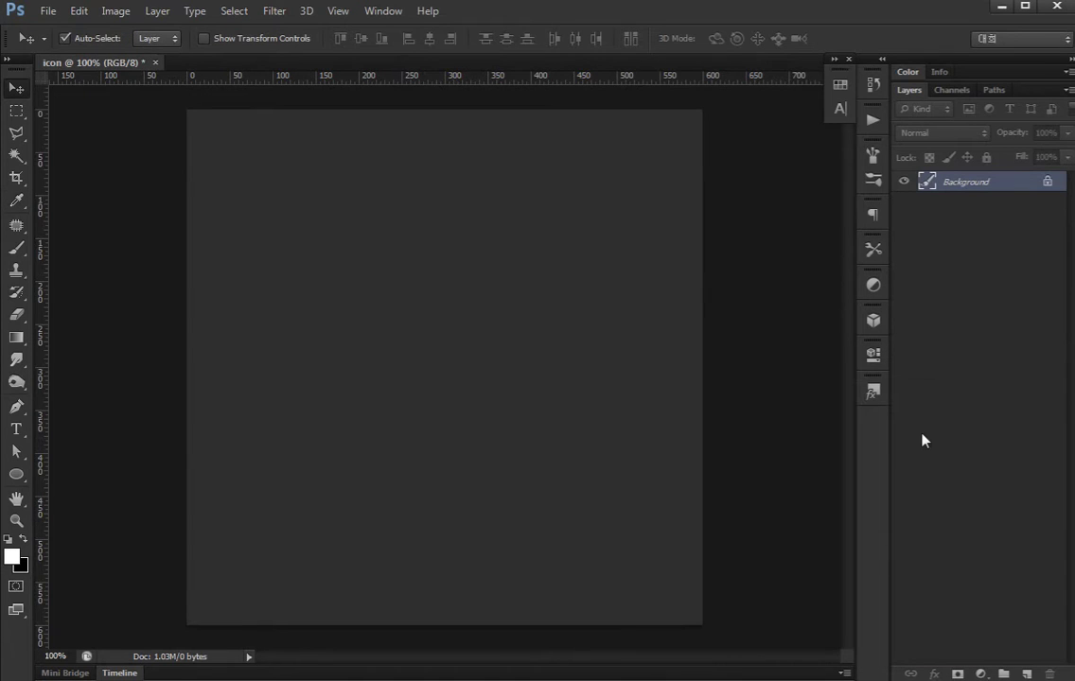
{"action": "left_click", "coordinate": [16, 474]}
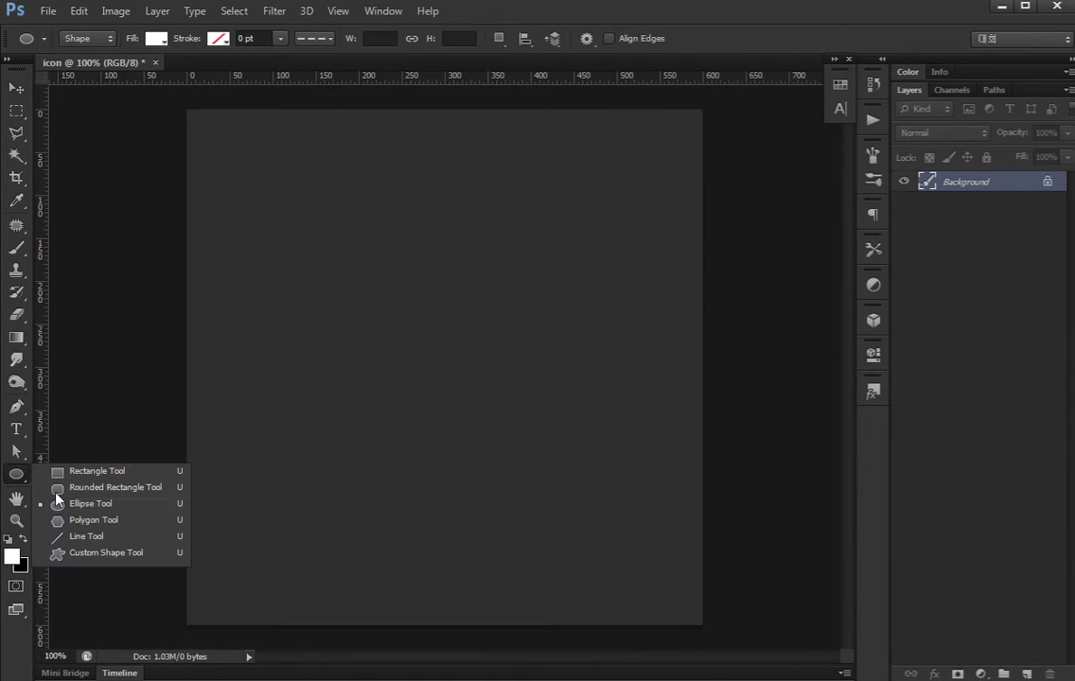
{"action": "left_click", "coordinate": [102, 487]}
{"action": "key", "text": "ctrl+plus"}
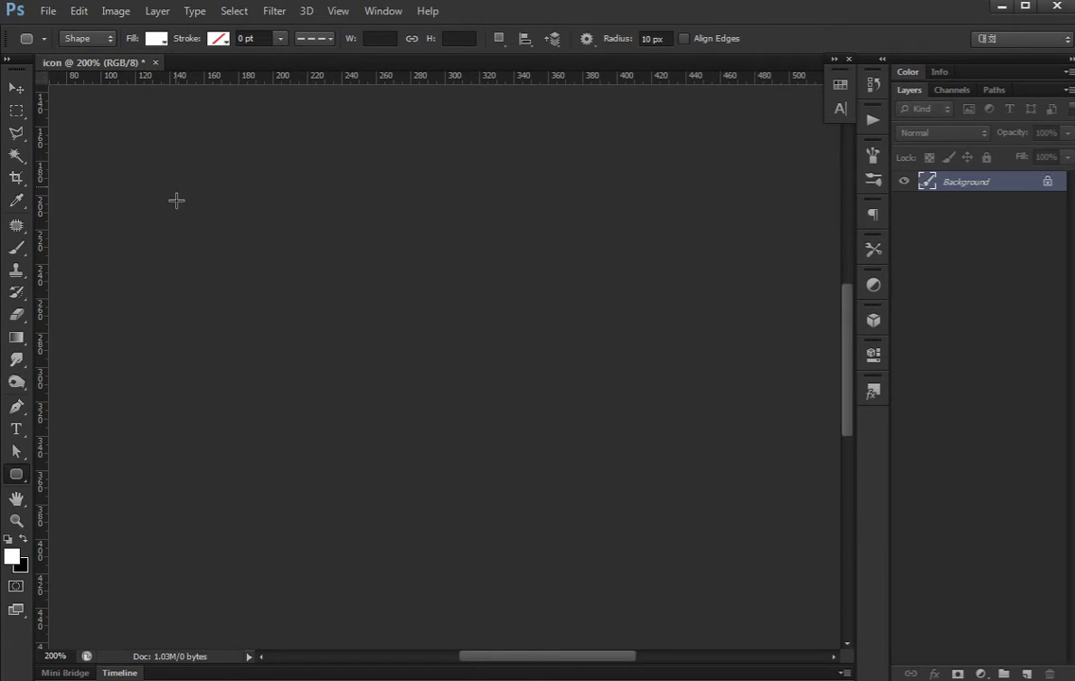
{"action": "left_click_drag", "start_coordinate": [174, 186], "coordinate": [243, 484]}
{"action": "key", "text": "ctrl+z"}
- Try a 30 px corner radius on another trial rectangle, then undo it
{"action": "left_click", "coordinate": [666, 37]}
{"action": "type", "text": "30"}
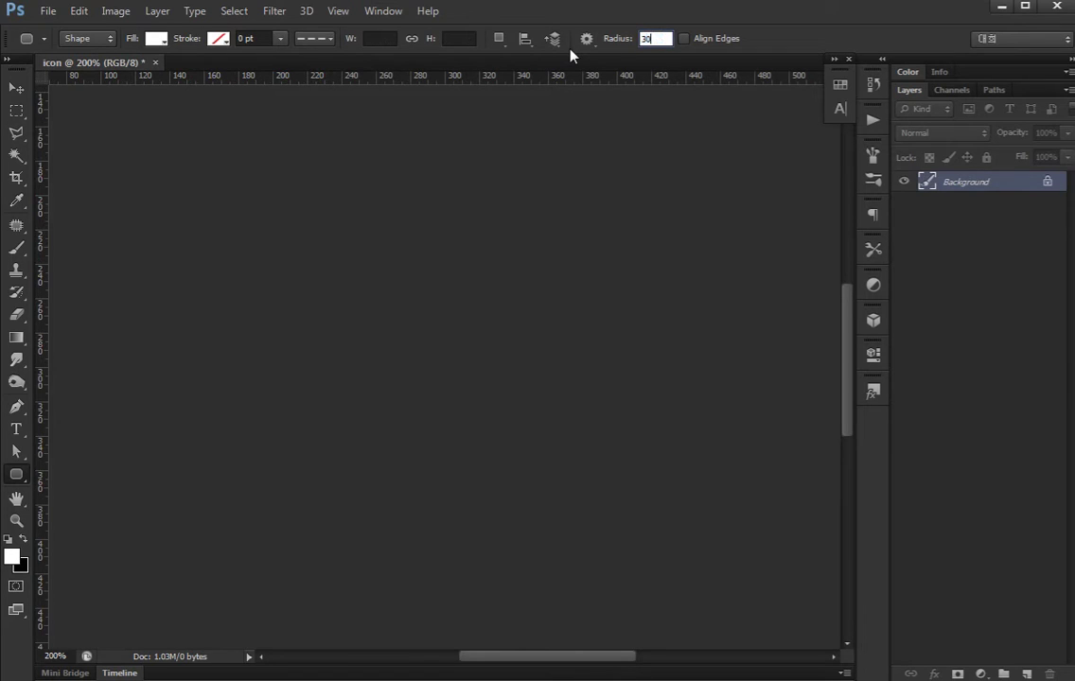
{"action": "key", "text": "Return"}
{"action": "left_click_drag", "start_coordinate": [190, 184], "coordinate": [254, 442]}
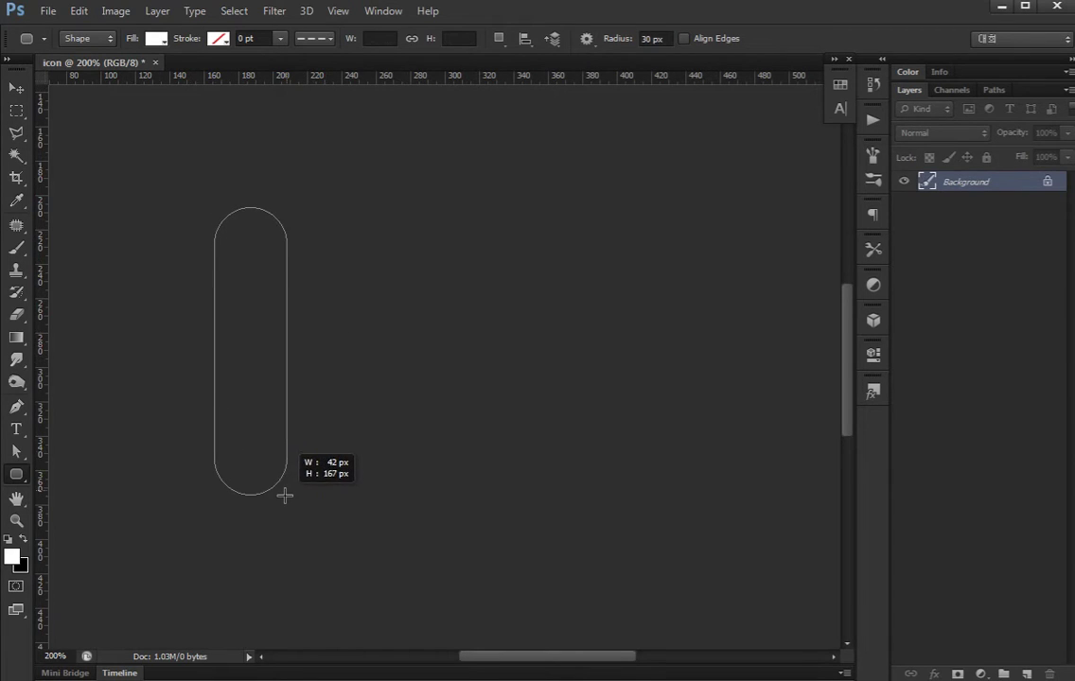
{"action": "key", "text": "ctrl+z"}
- Set the corner radius to 40 px and draw the tall pill shape
{"action": "left_click", "coordinate": [670, 38]}
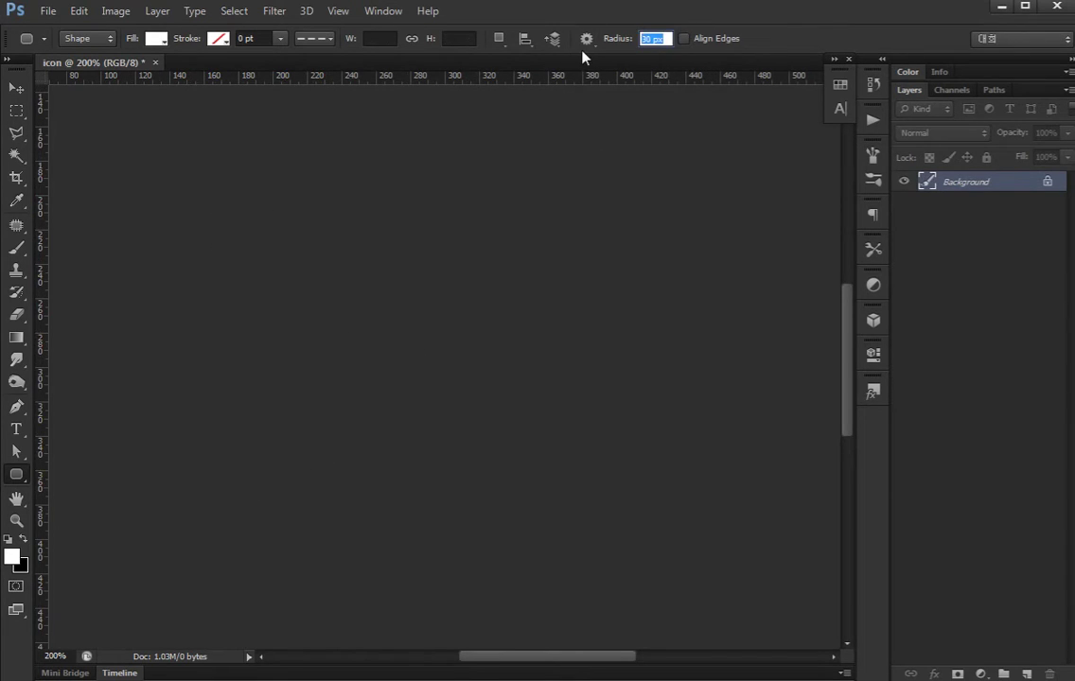
{"action": "type", "text": "40"}
{"action": "key", "text": "Return"}
{"action": "mouse_move", "coordinate": [166, 221]}
{"action": "left_mouse_down"}
{"action": "mouse_move", "coordinate": [253, 519]}
{"action": "mouse_move", "coordinate": [253, 504]}
{"action": "left_mouse_up"}
- Move the pill shape upward into the upper-left area of the canvas
{"action": "key", "text": "ctrl+minus"}
{"action": "key", "text": "ctrl+plus"}
{"action": "key", "text": "v"}
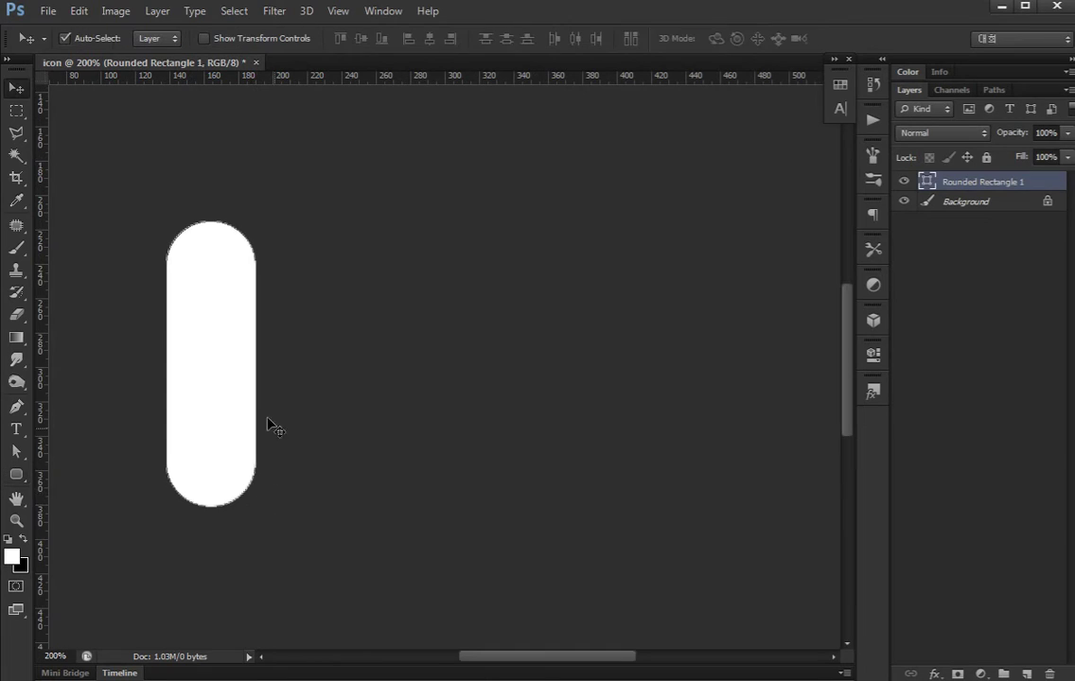
{"action": "left_click_drag", "start_coordinate": [225, 362], "coordinate": [224, 327]}
{"action": "key", "text": "ctrl+minus"}
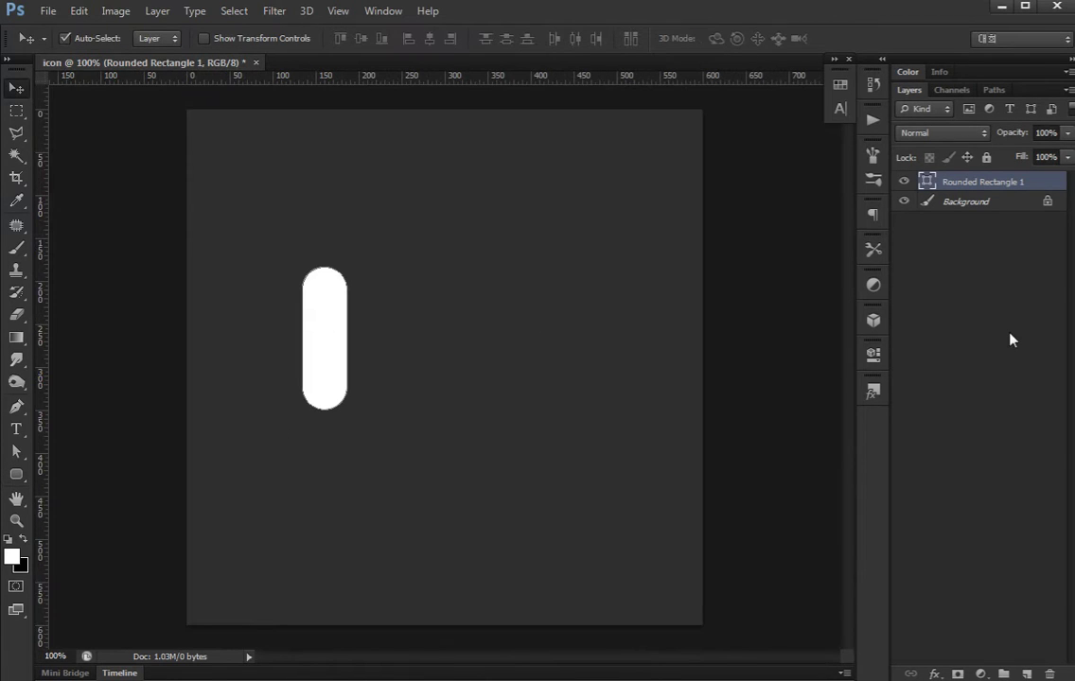
{"action": "left_click", "coordinate": [926, 253]}
- Duplicate the pill layer and nudge the copy to the left
{"action": "left_click", "coordinate": [928, 184]}
{"action": "key", "text": "ctrl+j"}
{"action": "key", "text": "shift+Left"}
{"action": "key", "text": "shift+Left"}
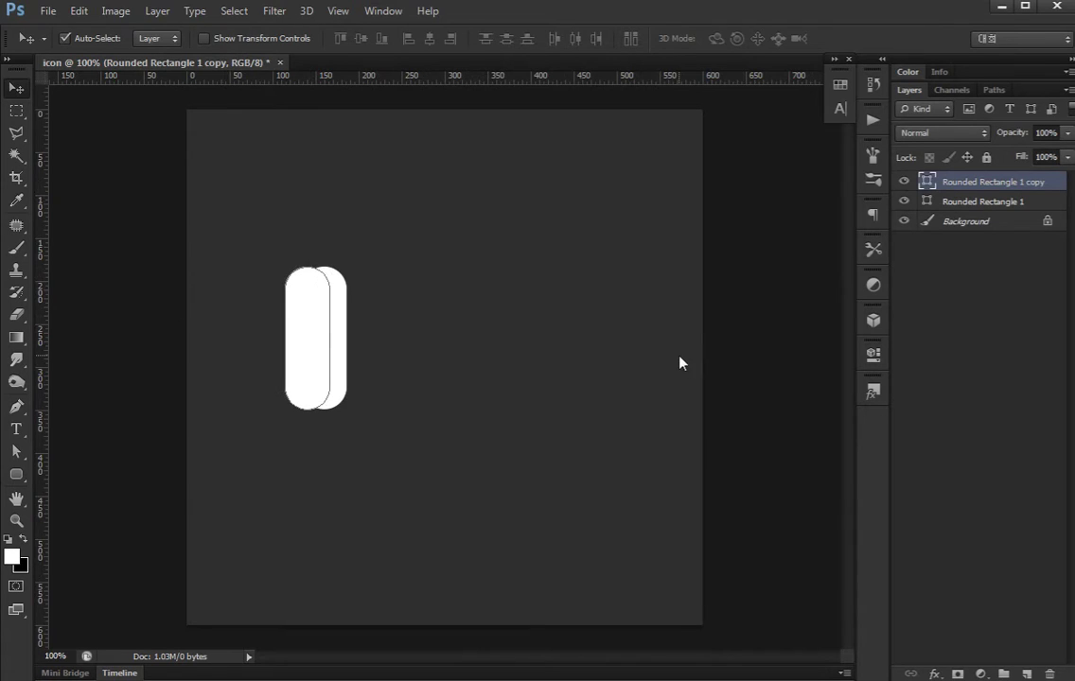
{"action": "key", "text": "shift+Left"}
- Shorten the copy by moving its top anchors down and bottom anchors up
{"action": "key", "text": "a"}
{"action": "left_click_drag", "start_coordinate": [303, 335], "coordinate": [247, 262]}
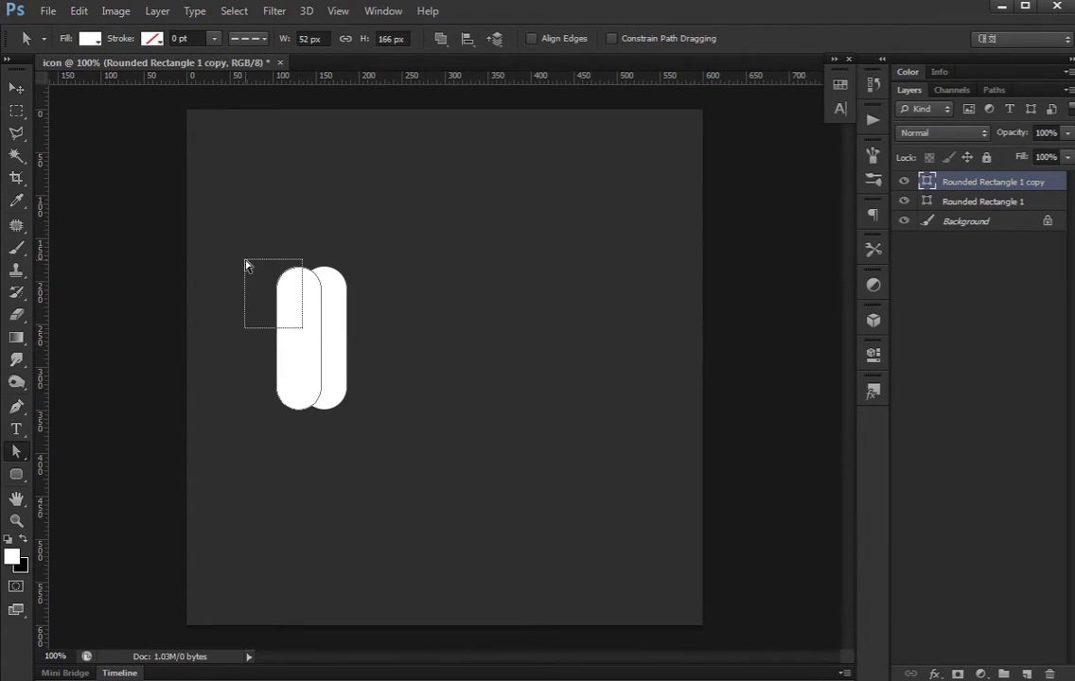
{"action": "left_click_drag", "start_coordinate": [303, 294], "coordinate": [331, 282]}
{"action": "key", "text": "shift+Down"}
{"action": "key", "text": "shift+Down"}
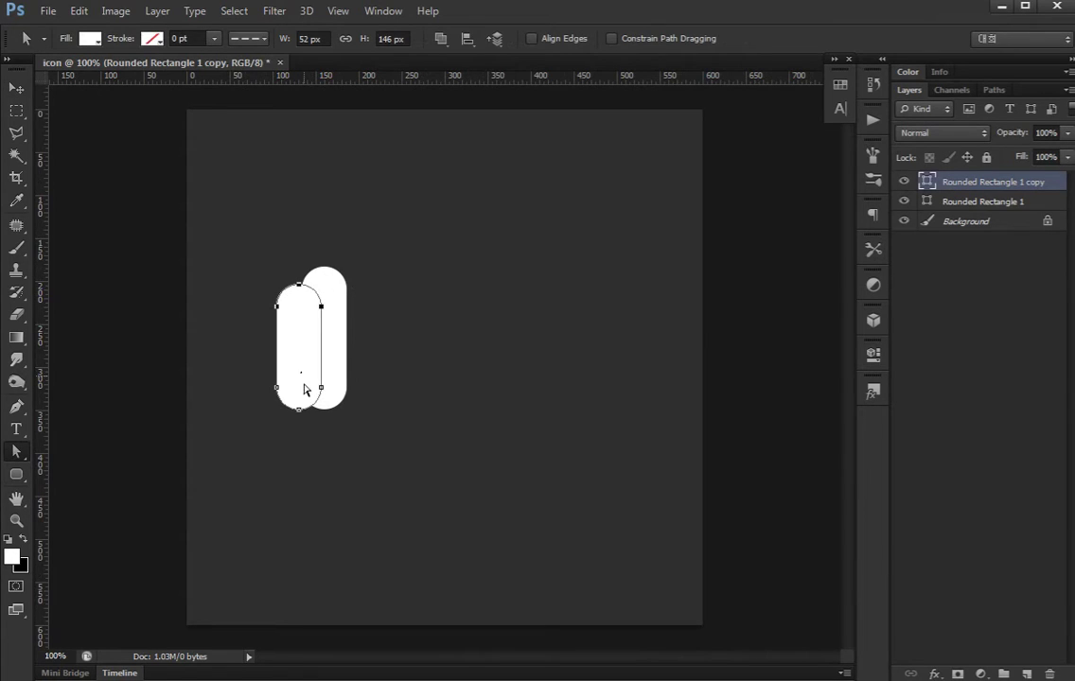
{"action": "left_click_drag", "start_coordinate": [301, 369], "coordinate": [262, 437]}
{"action": "key", "text": "shift+Up"}
{"action": "key", "text": "shift+Up"}
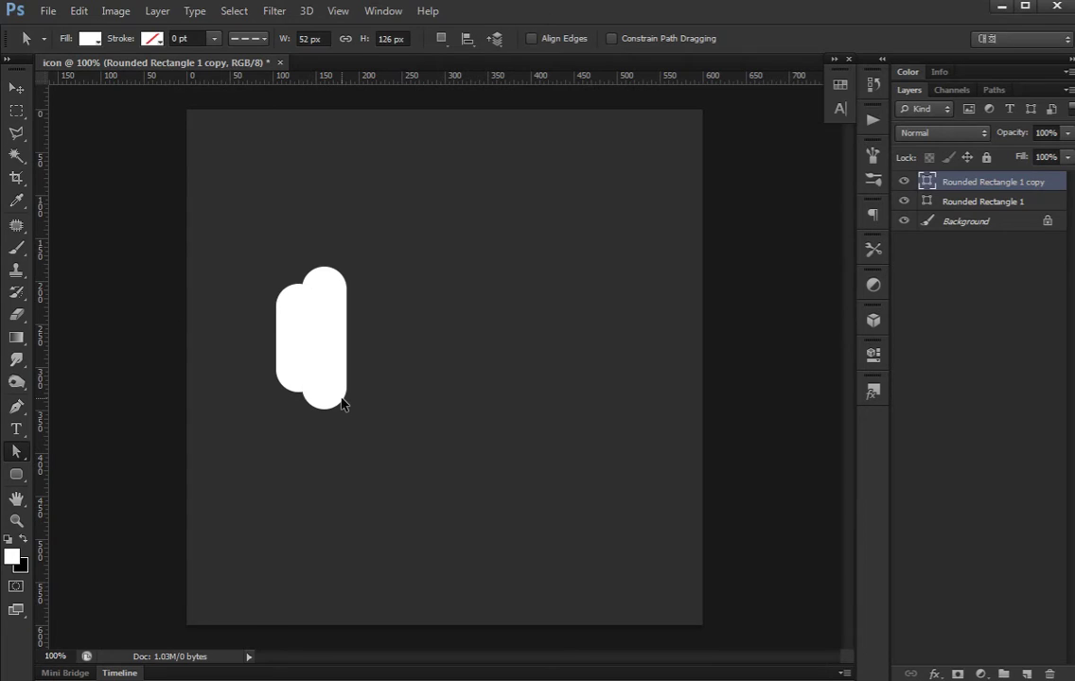
- Send the shortened copy beneath the original and fine-tune its horizontal position
{"action": "key", "text": "ctrl+bracketleft"}
{"action": "key", "text": "ctrl+plus"}
{"action": "key", "text": "ctrl+plus"}
{"action": "mouse_move", "coordinate": [314, 379]}
{"action": "left_mouse_down"}
{"action": "mouse_move", "coordinate": [503, 480]}
{"action": "mouse_move", "coordinate": [558, 464]}
{"action": "left_mouse_up"}
{"action": "key", "text": "v"}
{"action": "key", "text": "shift+Right"}
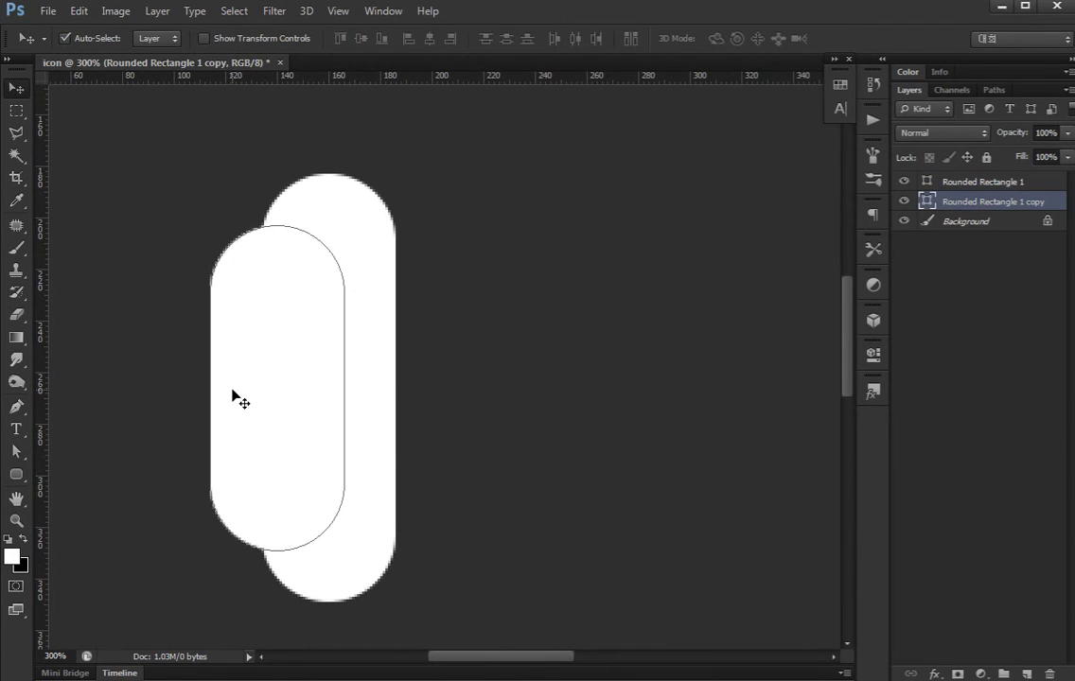
{"action": "key", "text": "Left"}
{"action": "key", "text": "Left"}
{"action": "key", "text": "Left"}
{"action": "key", "text": "Left"}
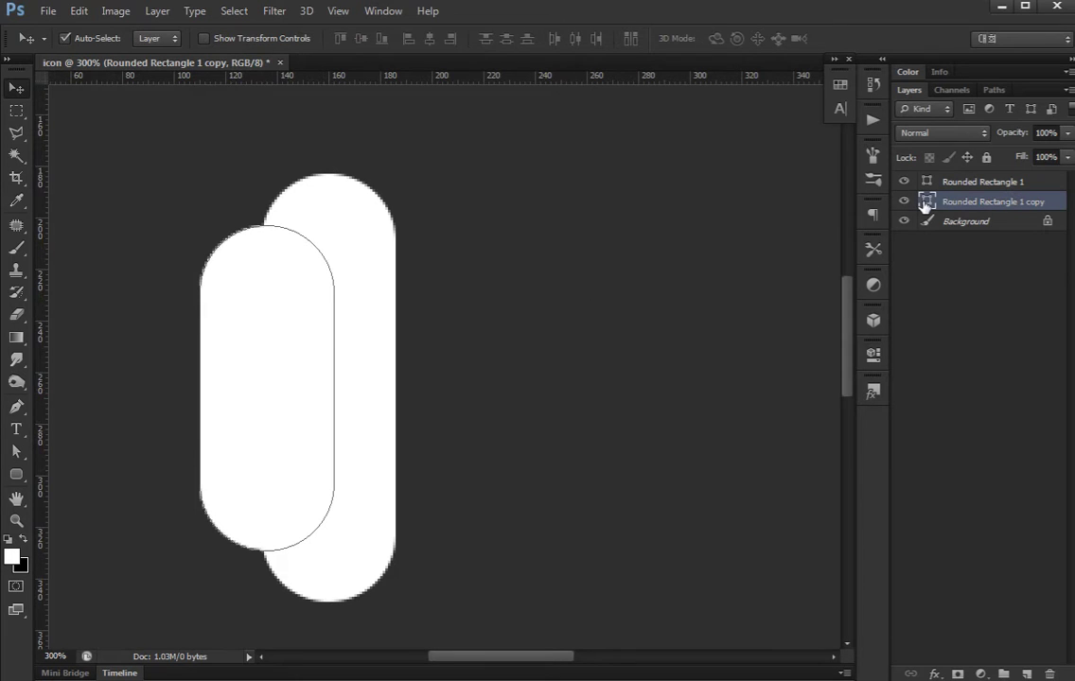
- Recolour the back copy's fill to yellow ffcc00
{"action": "double_click", "coordinate": [925, 202]}
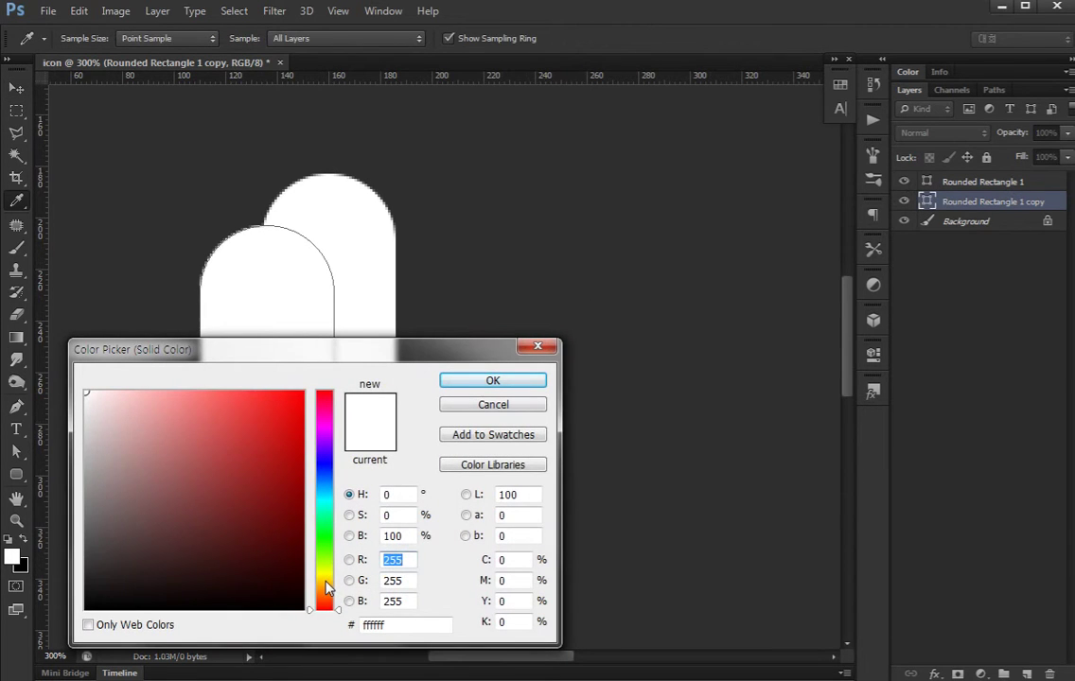
{"action": "left_click", "coordinate": [323, 581]}
{"action": "left_click", "coordinate": [303, 393]}
{"action": "left_click", "coordinate": [484, 383]}
{"action": "left_click", "coordinate": [926, 381]}
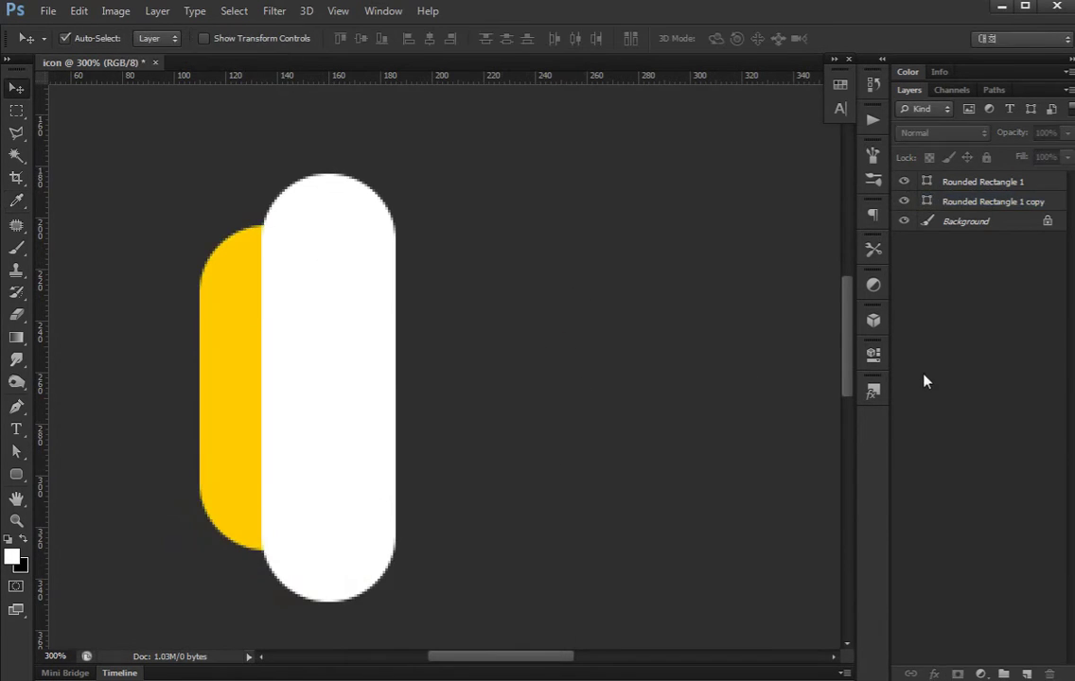
{"action": "left_click", "coordinate": [932, 184]}
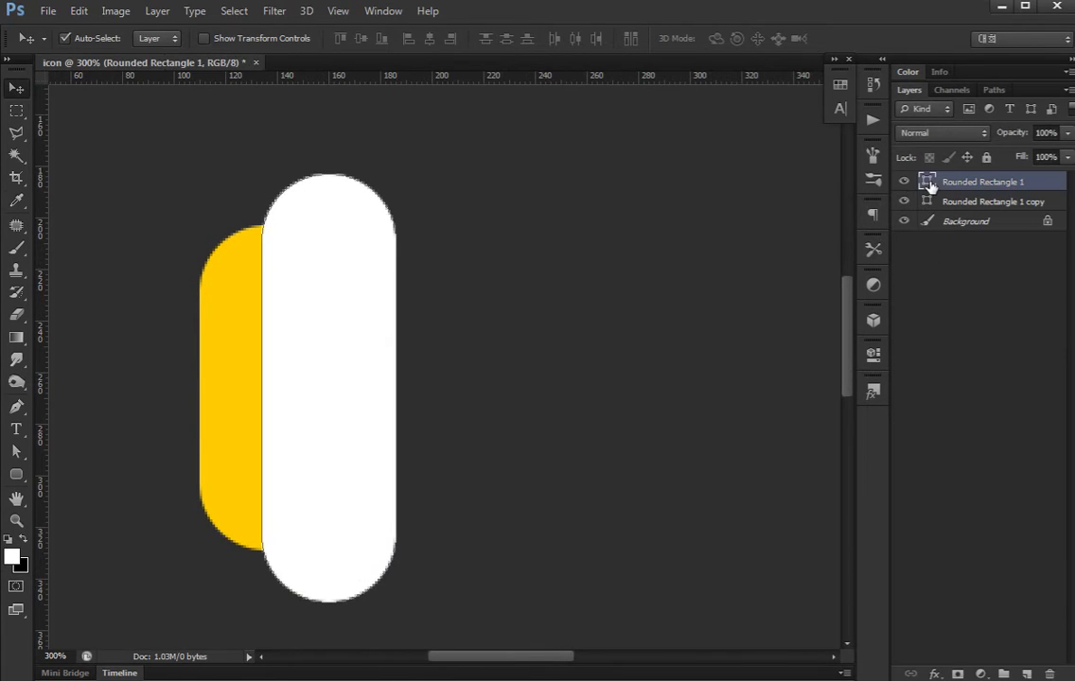
- Add a Gradient Overlay to the front pill and colour its left stop yellow-orange
{"action": "double_click", "coordinate": [1052, 189]}
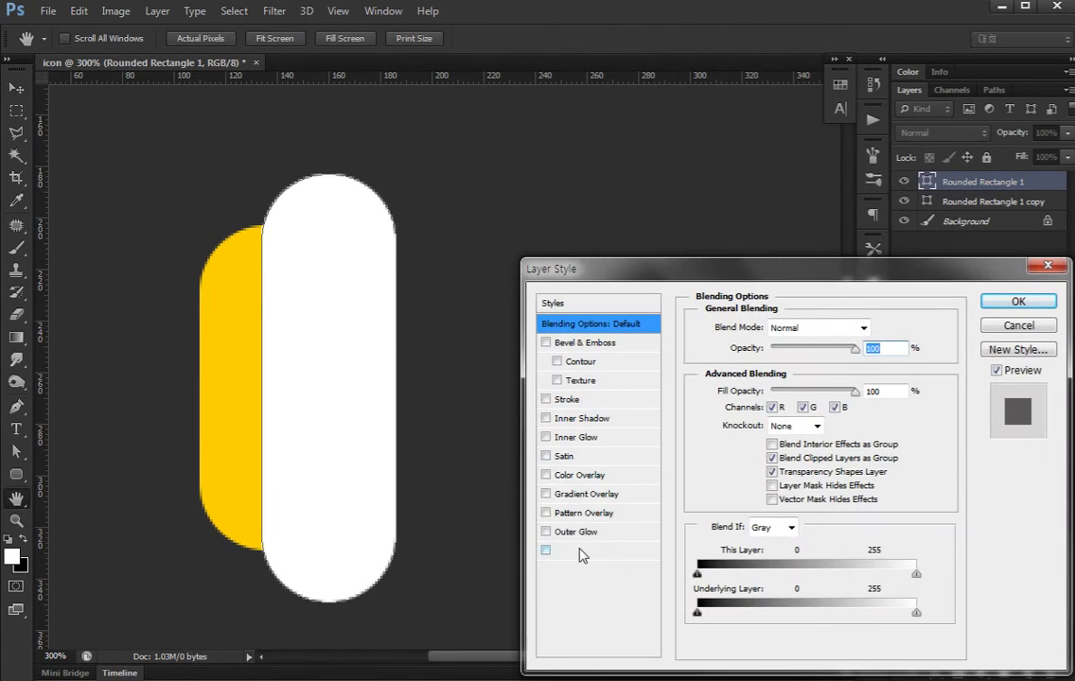
{"action": "left_click", "coordinate": [579, 494]}
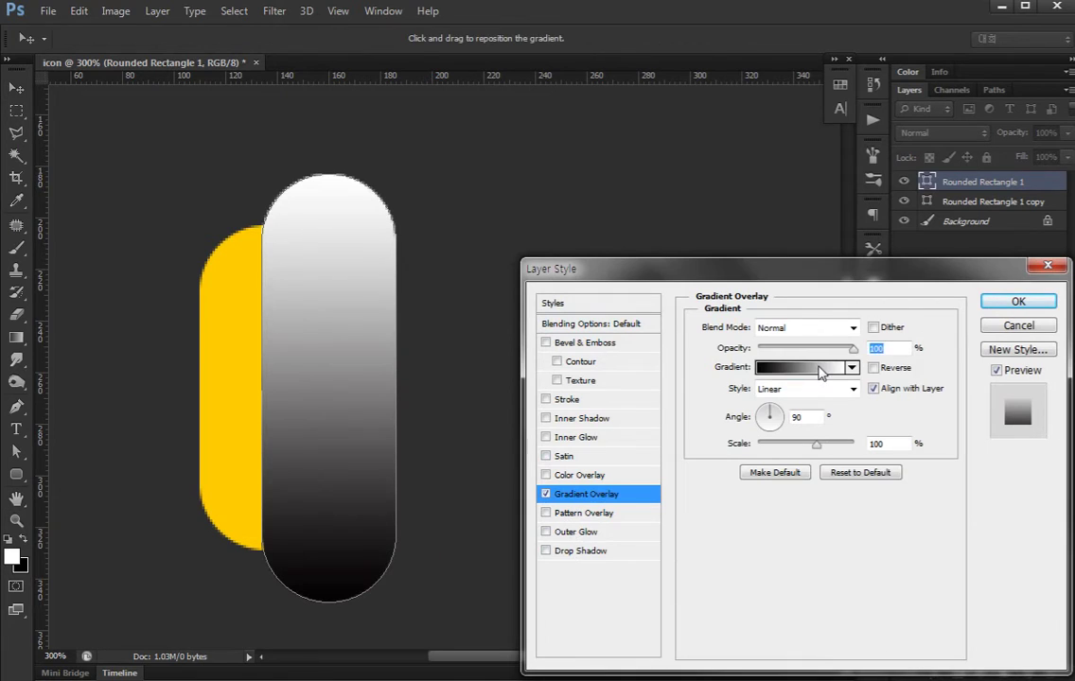
{"action": "left_click", "coordinate": [795, 364]}
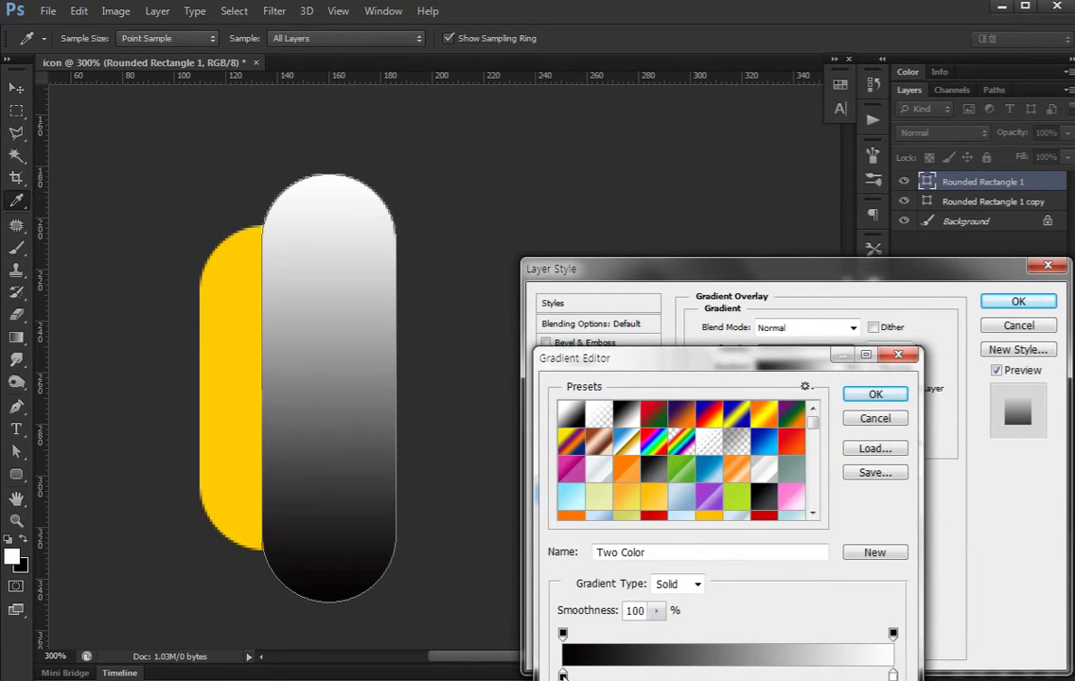
{"action": "double_click", "coordinate": [563, 674]}
{"action": "left_click", "coordinate": [321, 580]}
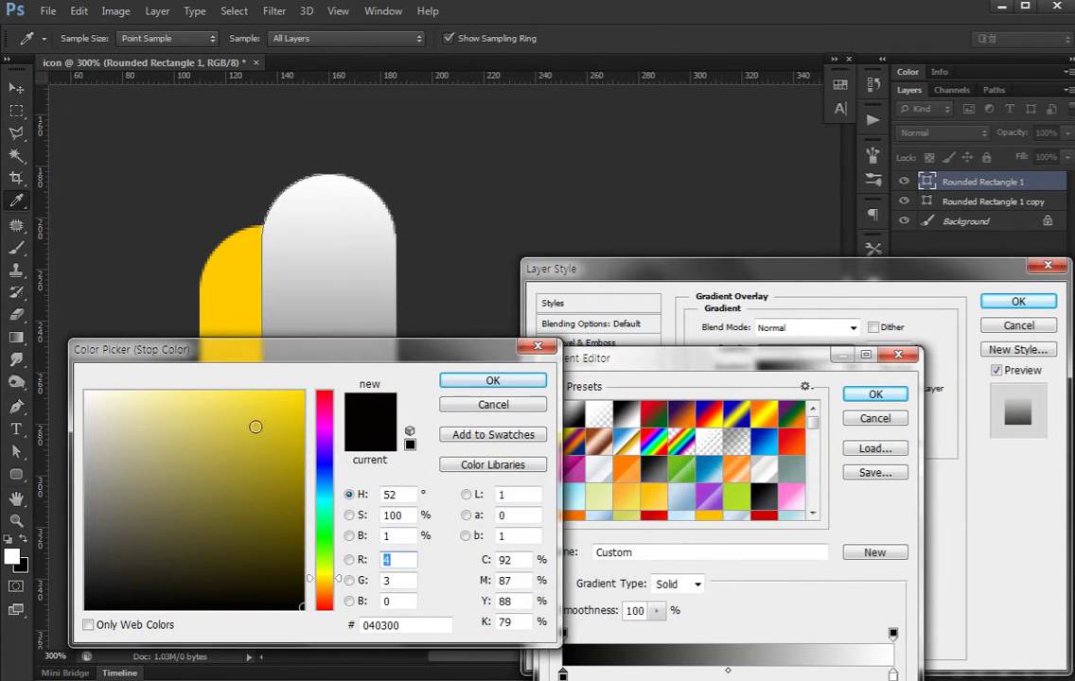
{"action": "left_click_drag", "start_coordinate": [330, 589], "coordinate": [328, 583]}
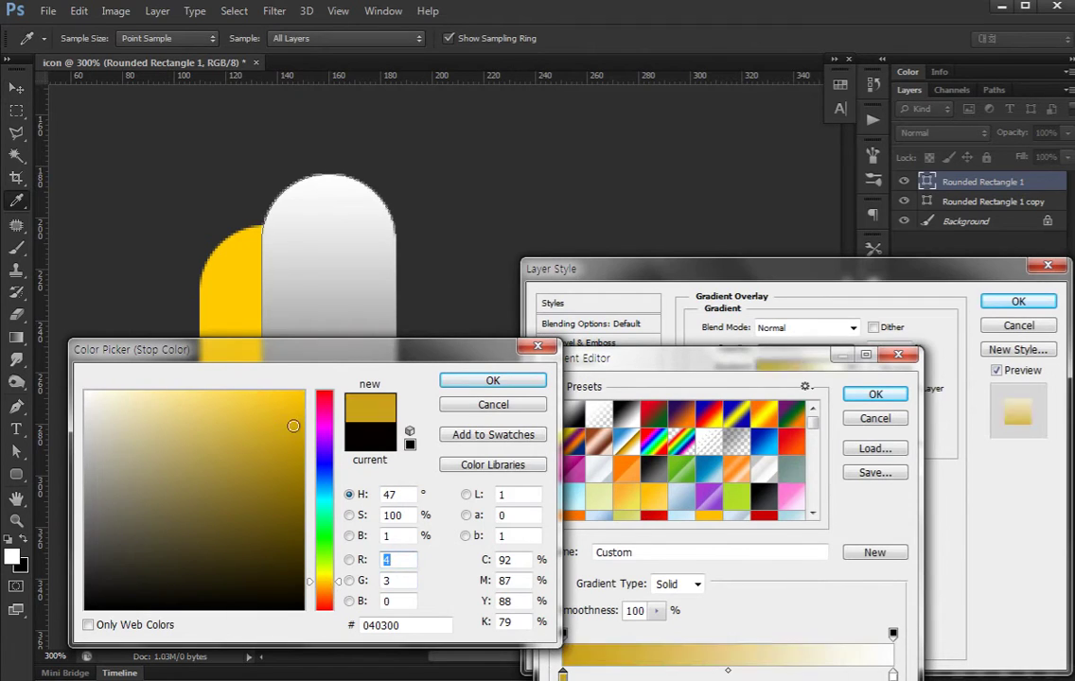
{"action": "left_click_drag", "start_coordinate": [292, 425], "coordinate": [303, 391]}
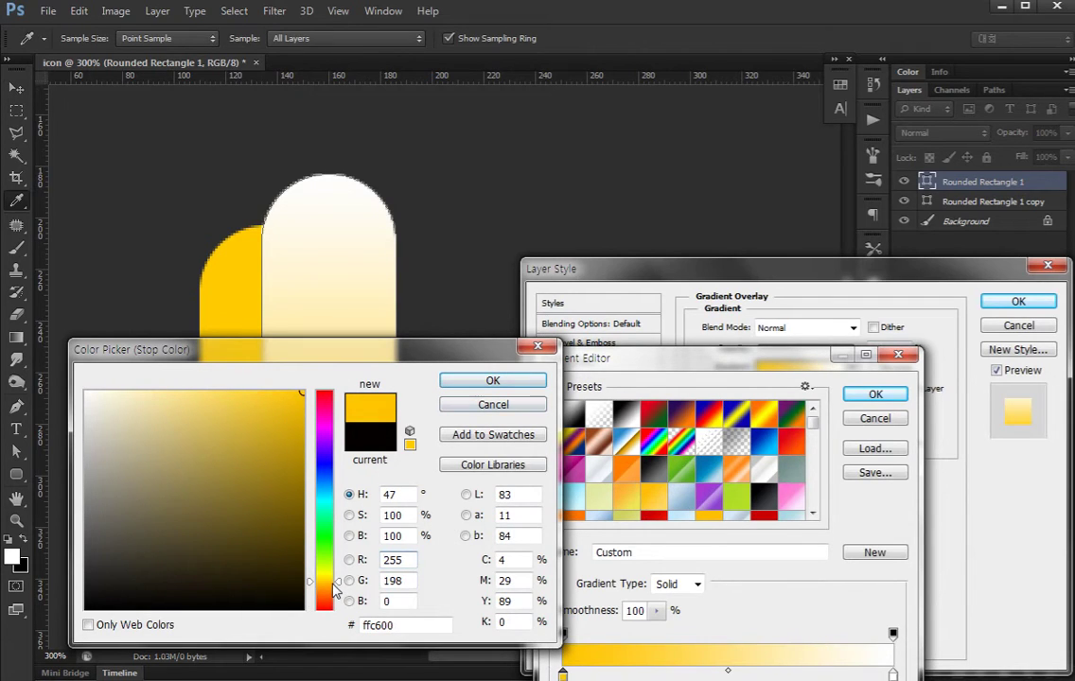
{"action": "left_click_drag", "start_coordinate": [322, 588], "coordinate": [321, 593]}
{"action": "left_click", "coordinate": [475, 390]}
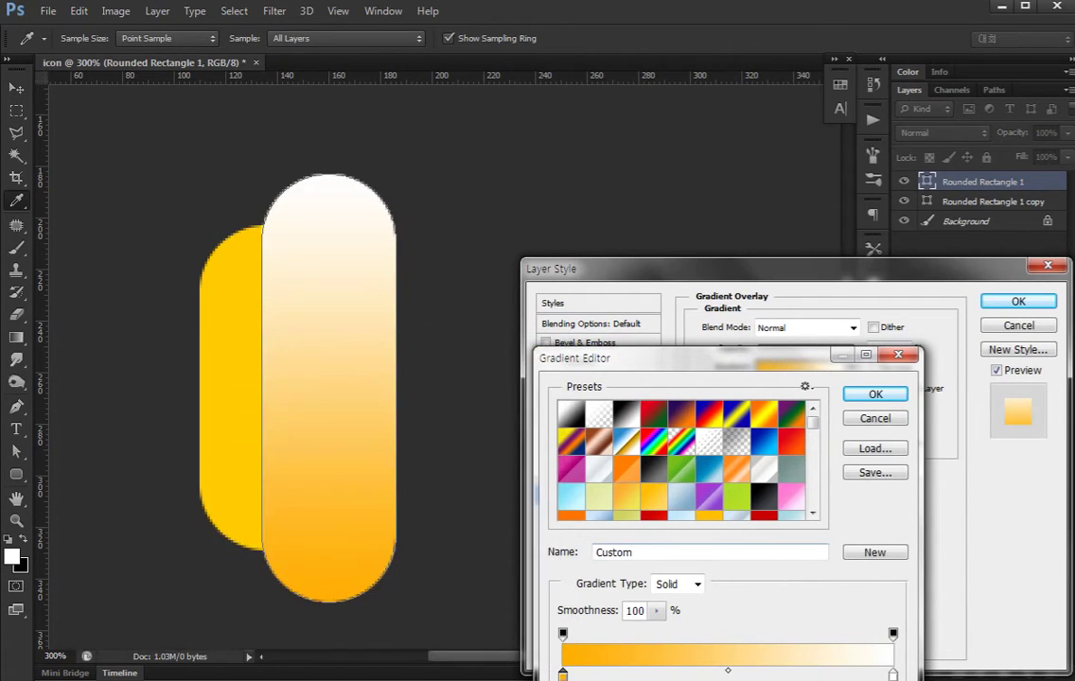
- Set the gradient stops to bright yellow ffd200 and darker da980b, and apply the overlay
{"action": "double_click", "coordinate": [893, 674]}
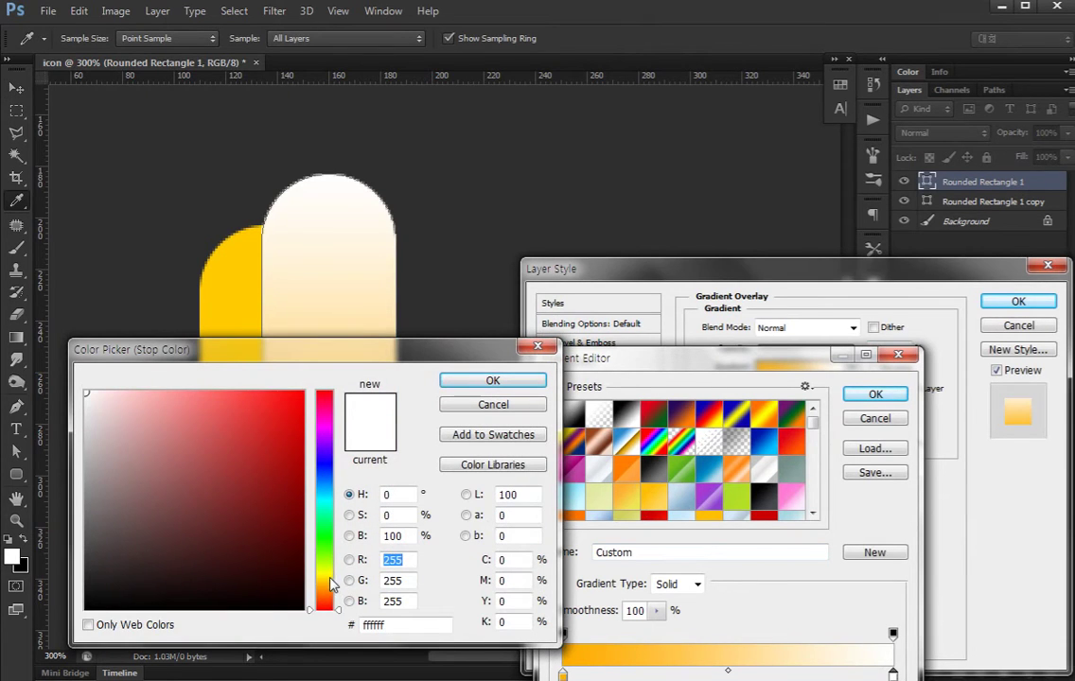
{"action": "left_click_drag", "start_coordinate": [332, 584], "coordinate": [329, 580]}
{"action": "left_click", "coordinate": [303, 392]}
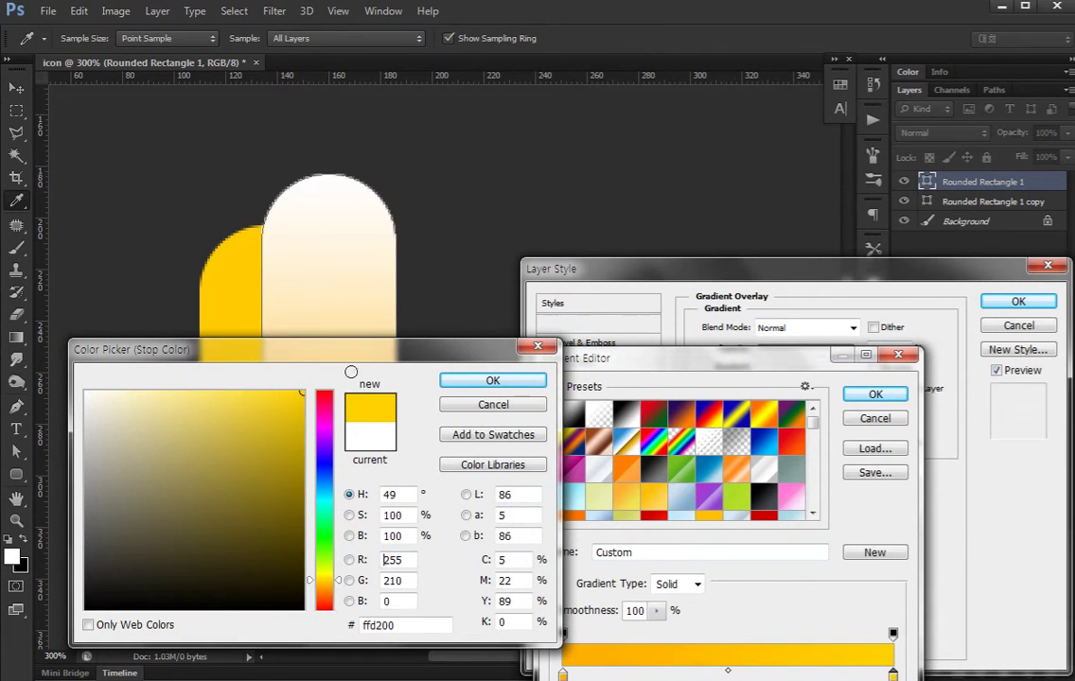
{"action": "left_click", "coordinate": [493, 381]}
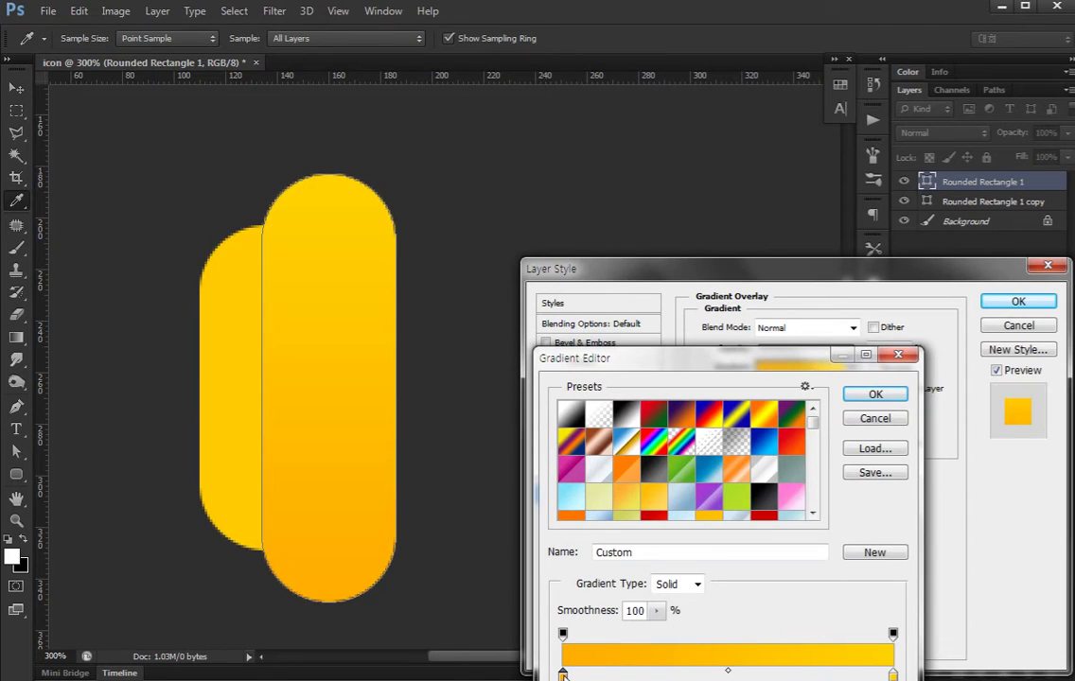
{"action": "double_click", "coordinate": [562, 674]}
{"action": "left_click", "coordinate": [293, 423]}
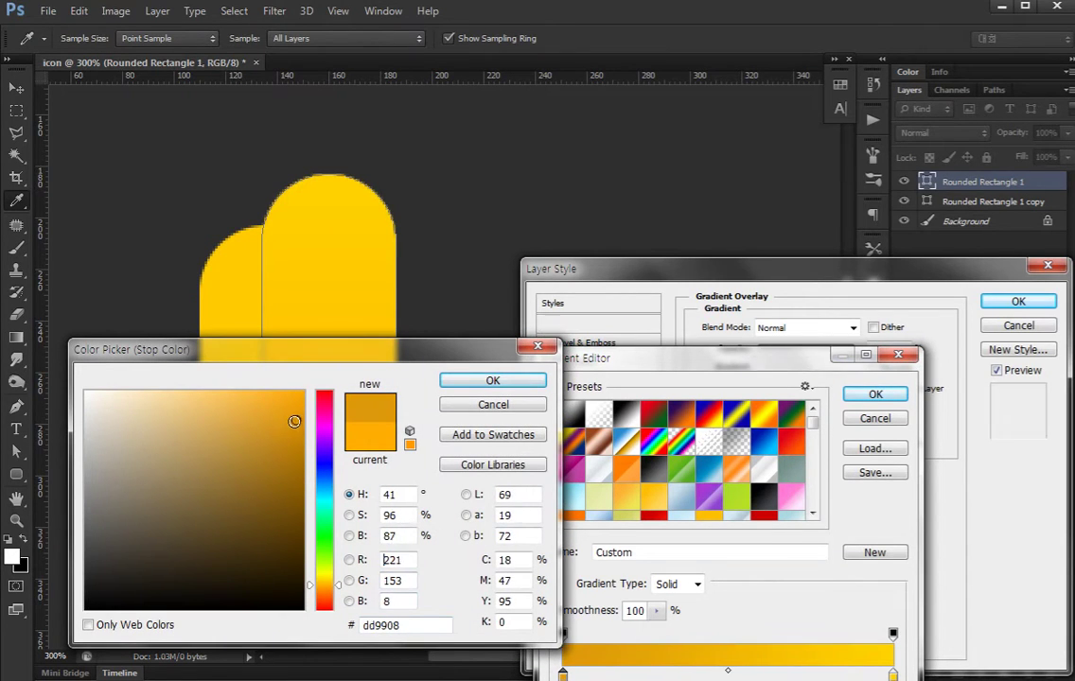
{"action": "left_click", "coordinate": [468, 383]}
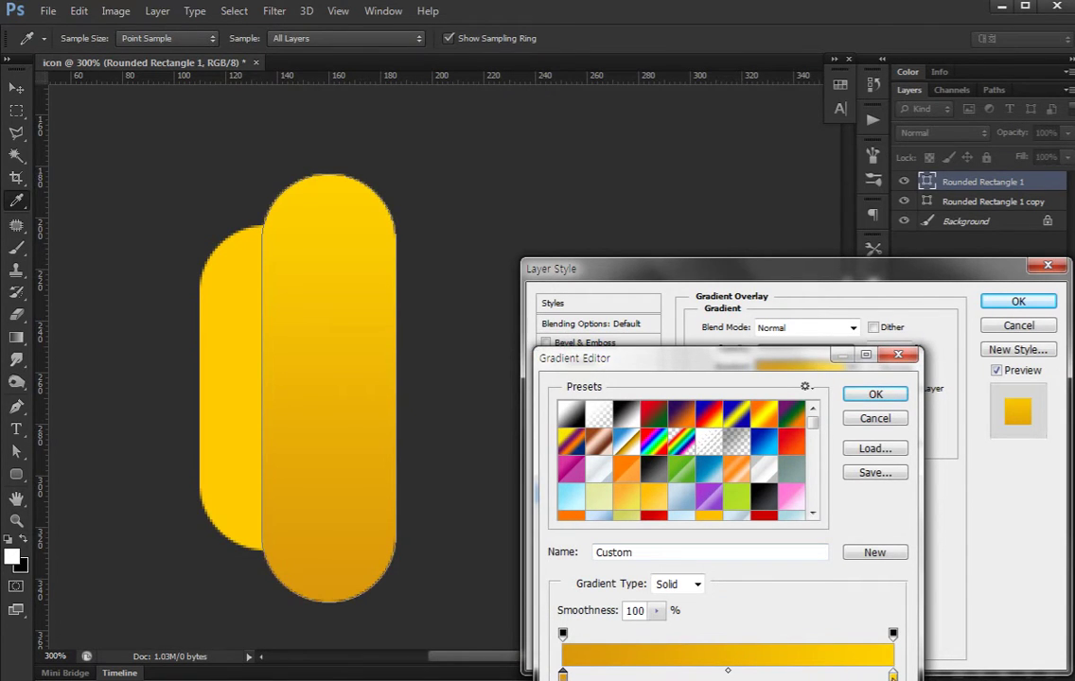
{"action": "left_click", "coordinate": [876, 393]}
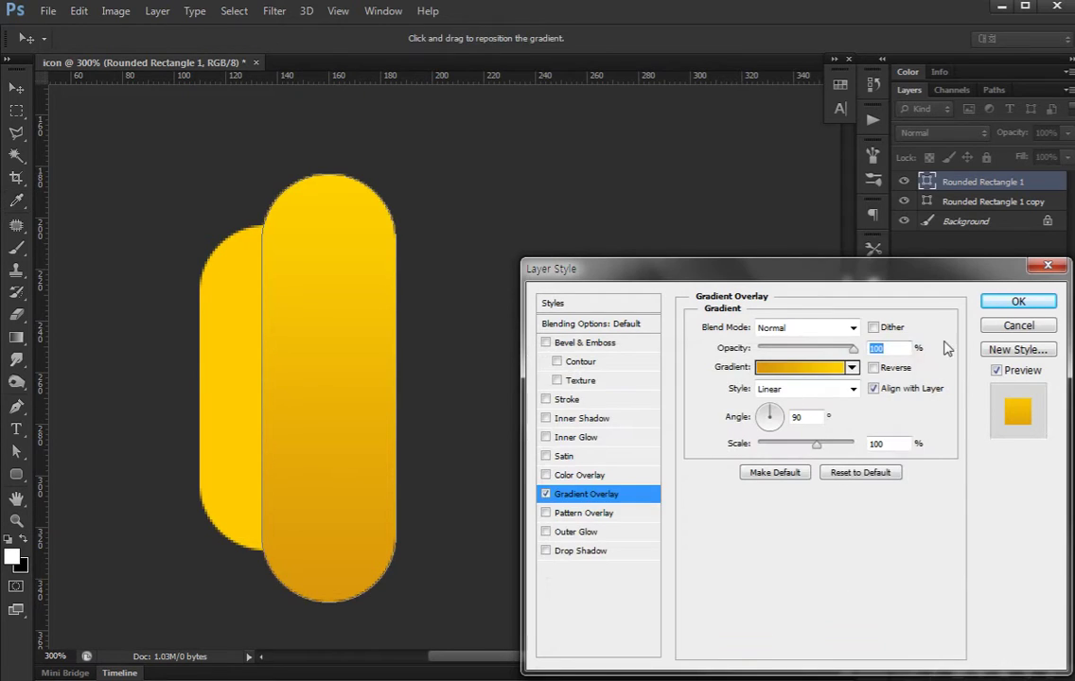
{"action": "left_click", "coordinate": [1018, 301]}
{"action": "left_click", "coordinate": [247, 434]}
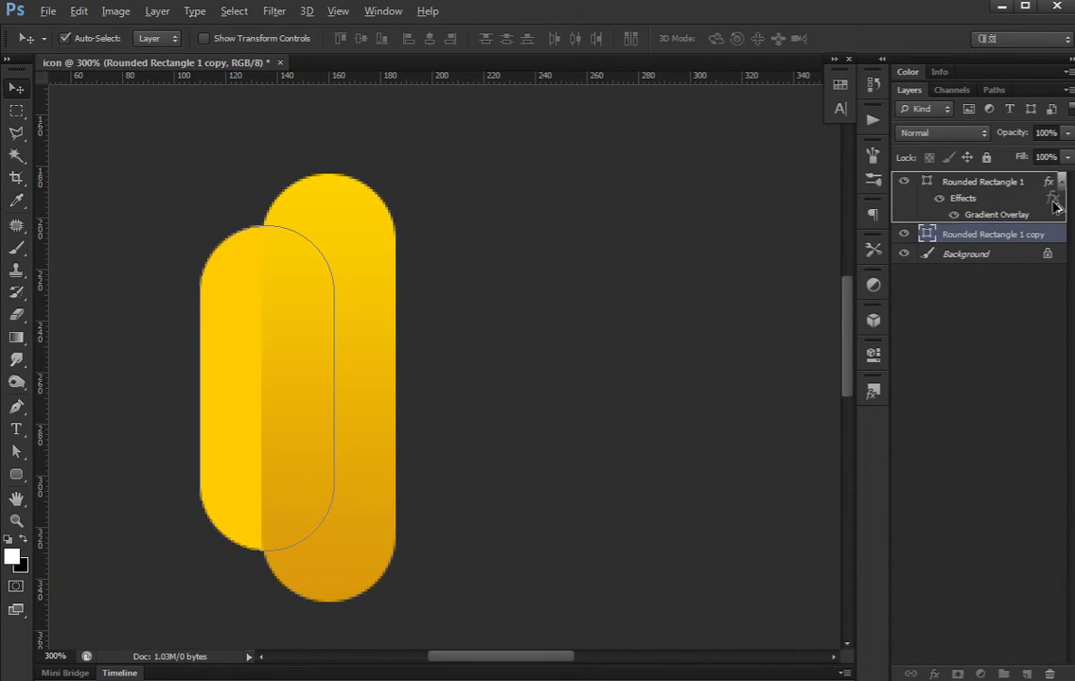
- Copy the gradient overlay onto the back pill and make its first stop dark brown
{"action": "left_click_drag", "start_coordinate": [1048, 182], "coordinate": [1049, 201], "text": "alt"}
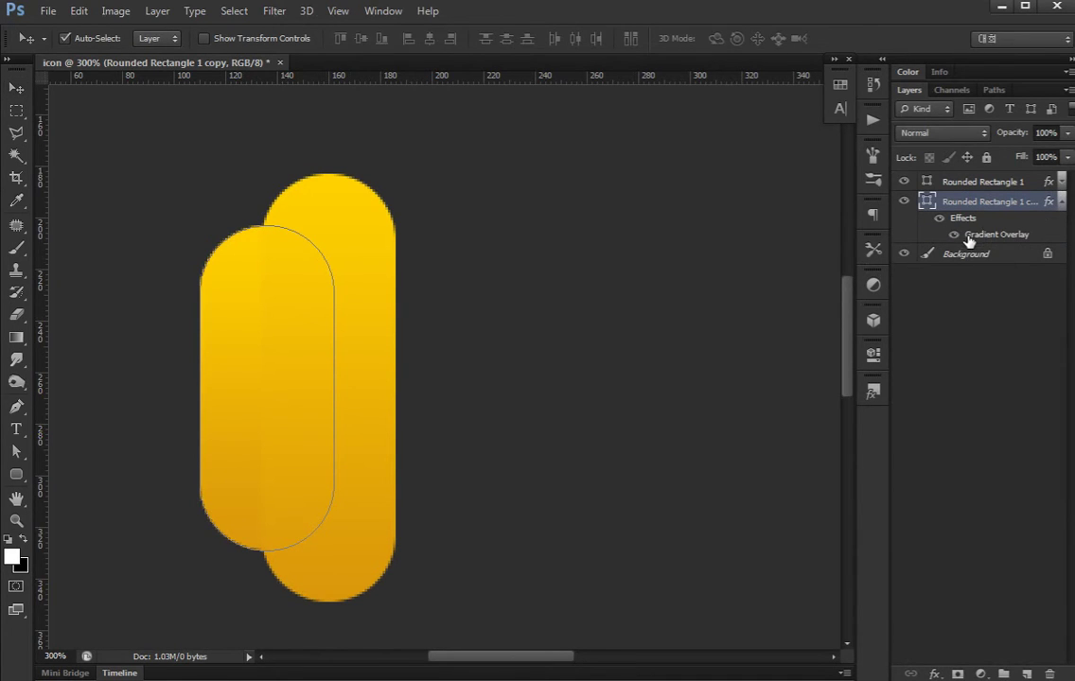
{"action": "double_click", "coordinate": [977, 236]}
{"action": "left_click", "coordinate": [779, 368]}
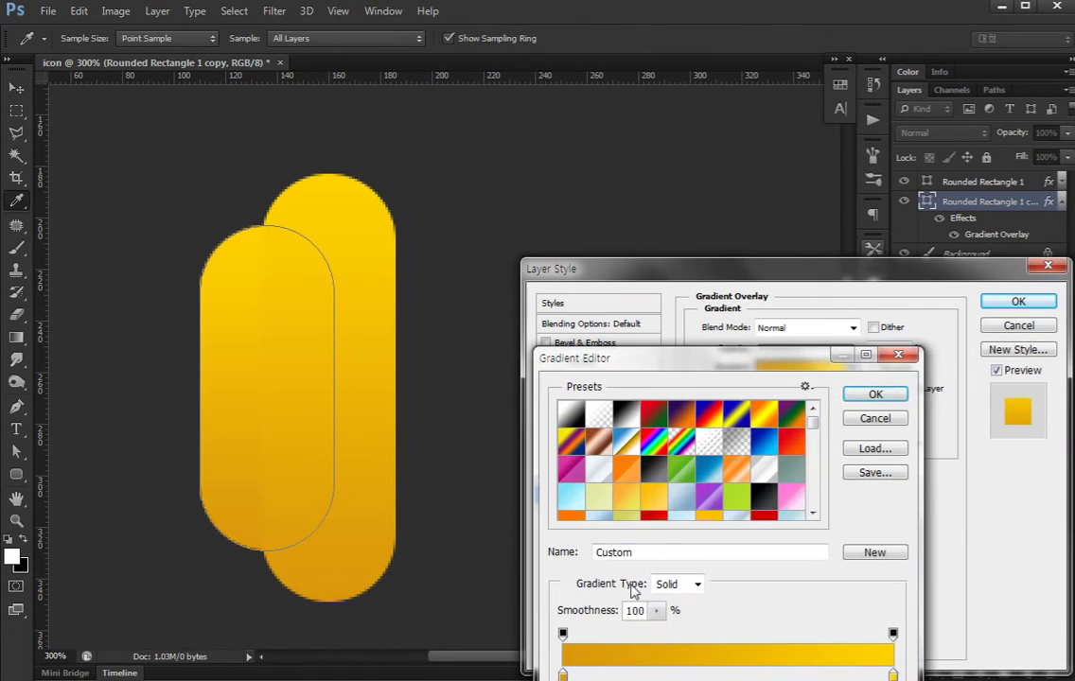
{"action": "double_click", "coordinate": [563, 674]}
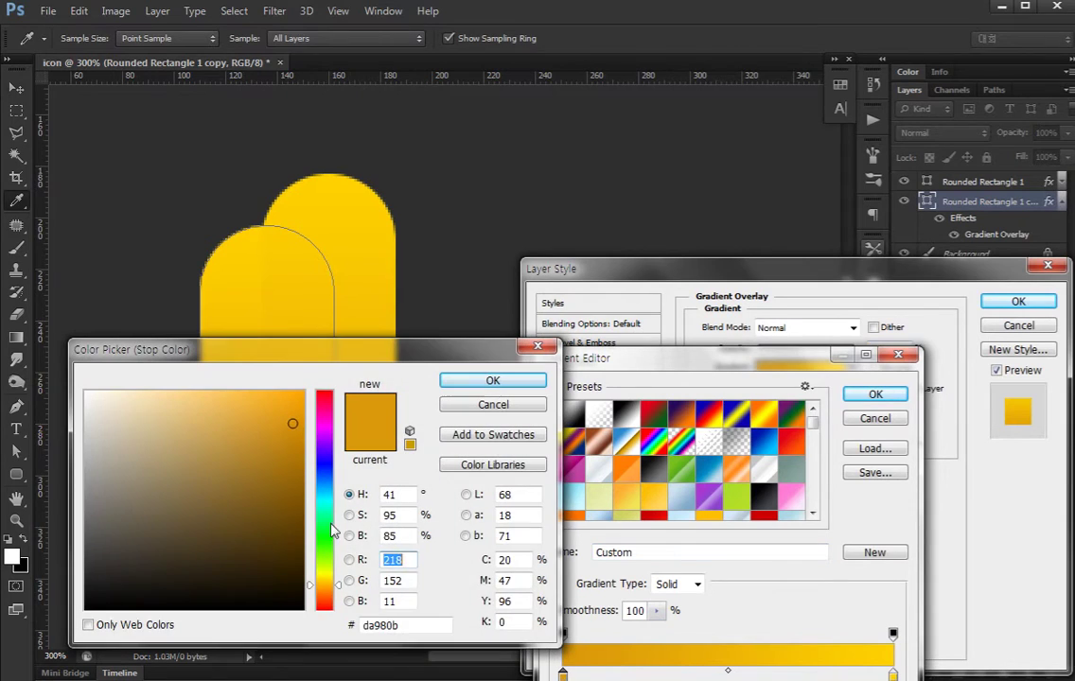
{"action": "left_click_drag", "start_coordinate": [293, 422], "coordinate": [287, 496]}
{"action": "left_click", "coordinate": [456, 382]}
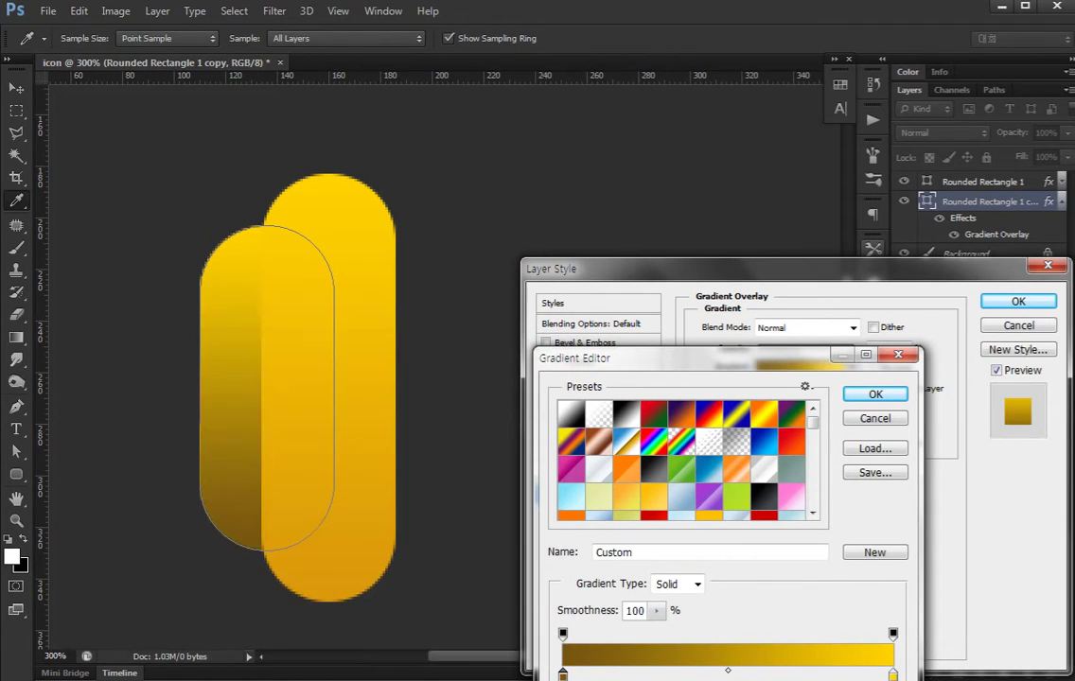
- Set the second stop to brown and fine-tune the first stop to a warmer brown
{"action": "double_click", "coordinate": [893, 675]}
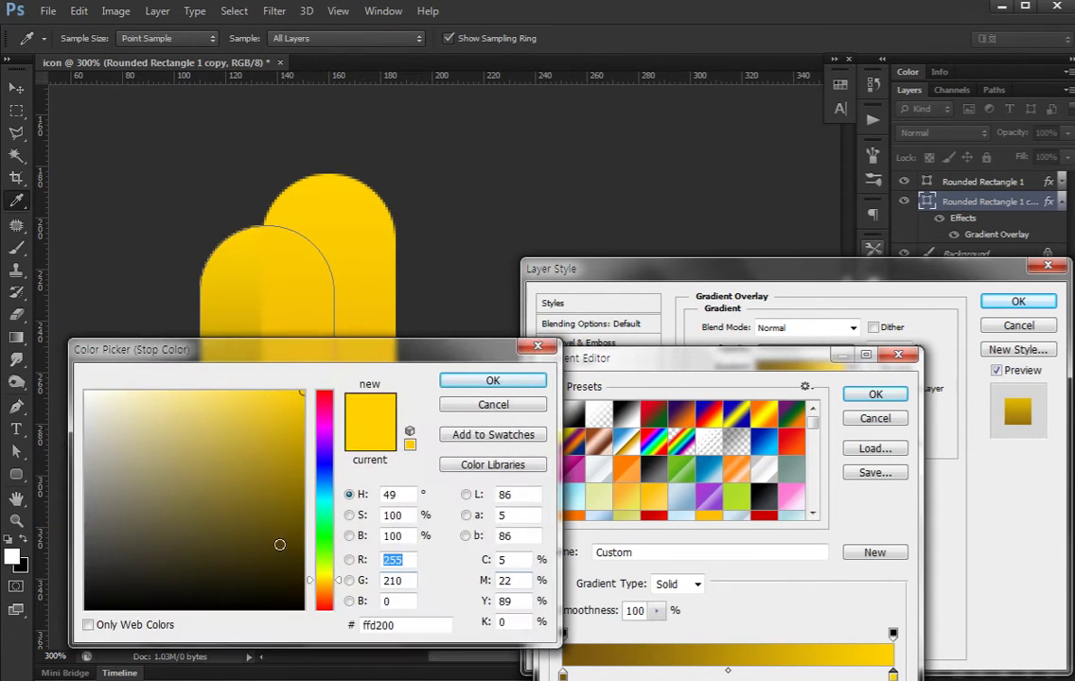
{"action": "left_click", "coordinate": [251, 509]}
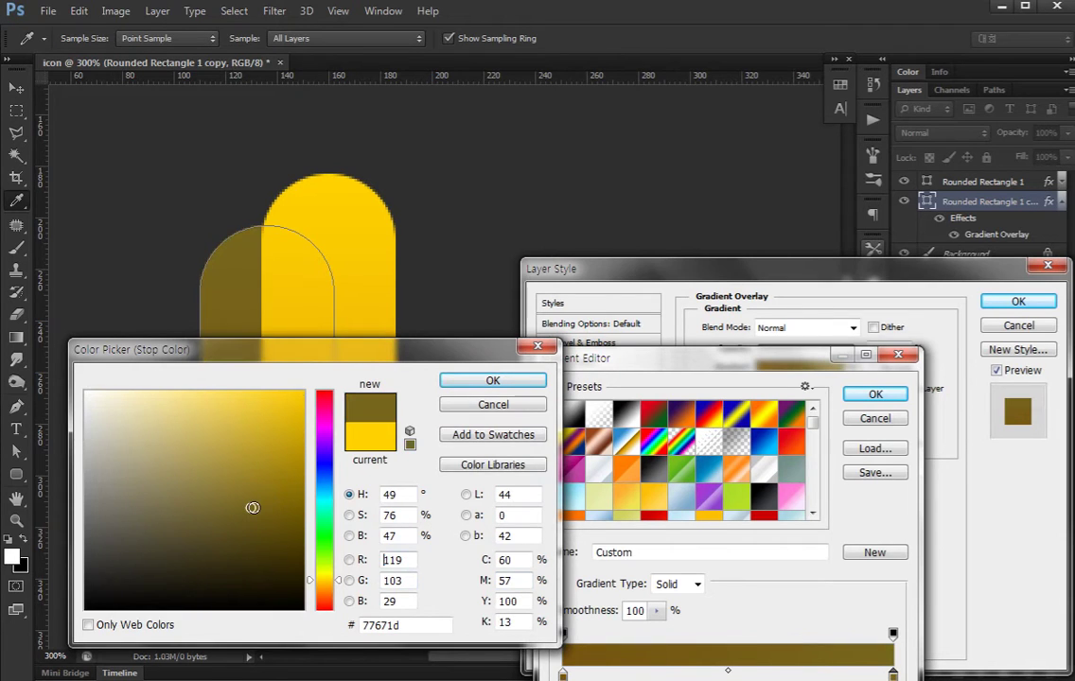
{"action": "left_click", "coordinate": [328, 584]}
{"action": "left_click", "coordinate": [261, 505]}
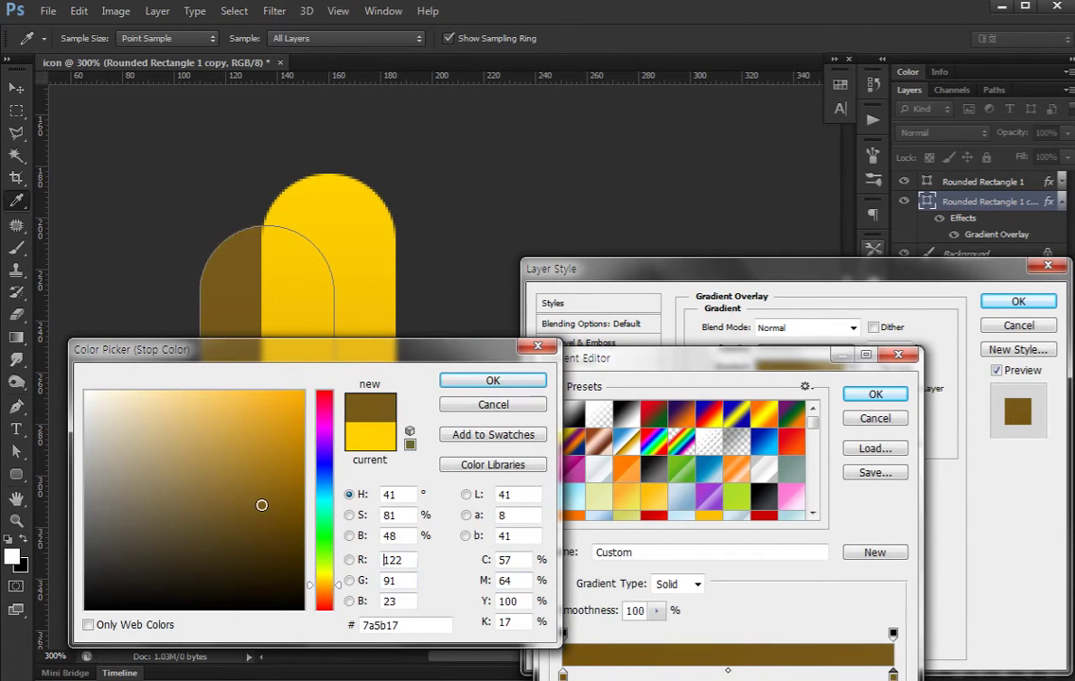
{"action": "left_click_drag", "start_coordinate": [266, 505], "coordinate": [271, 483]}
{"action": "key", "text": "Return"}
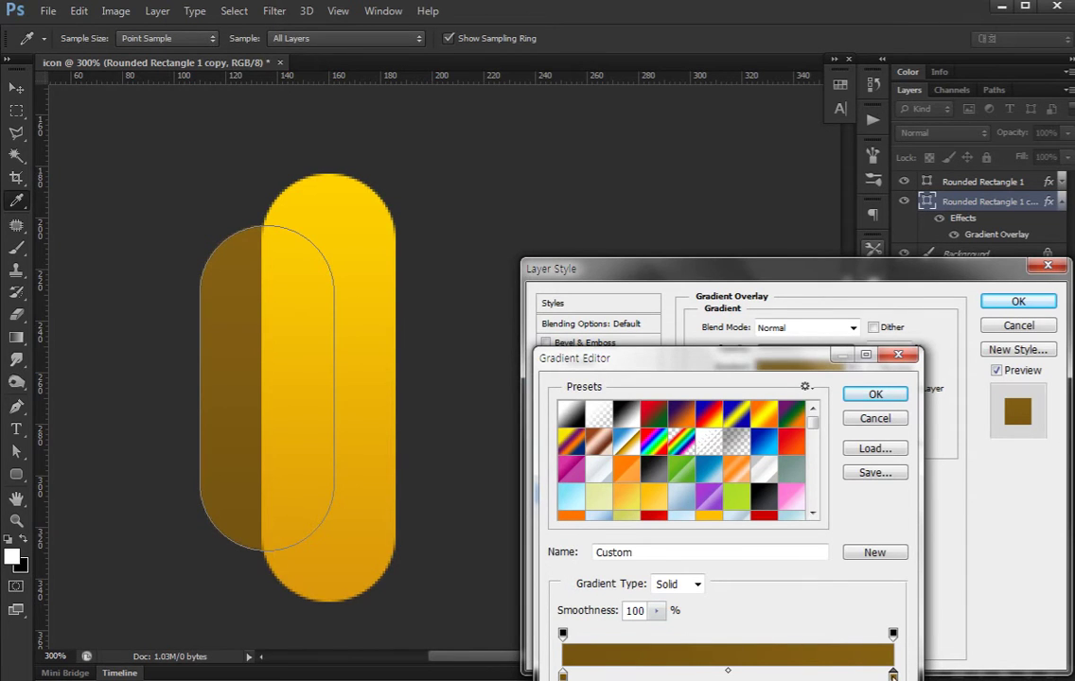
{"action": "double_click", "coordinate": [563, 674]}
{"action": "left_click_drag", "start_coordinate": [271, 491], "coordinate": [273, 485]}
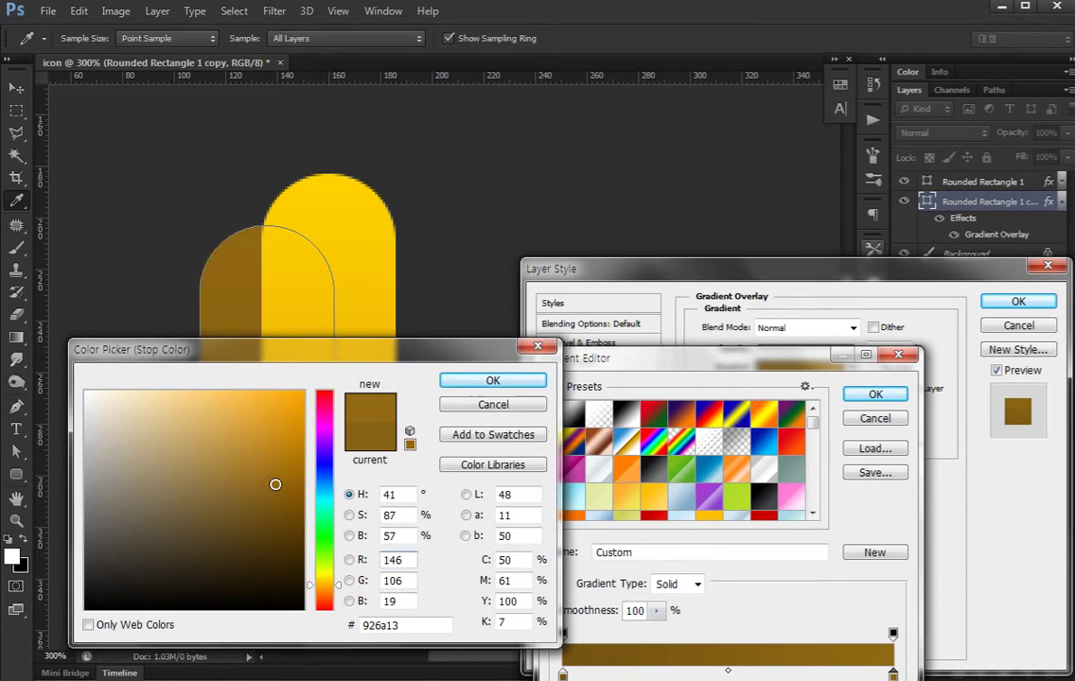
{"action": "key", "text": "Return"}
{"action": "key", "text": "Return"}
{"action": "key", "text": "Return"}
- Group the front and back pill layers into Group 1
{"action": "key", "text": "a"}
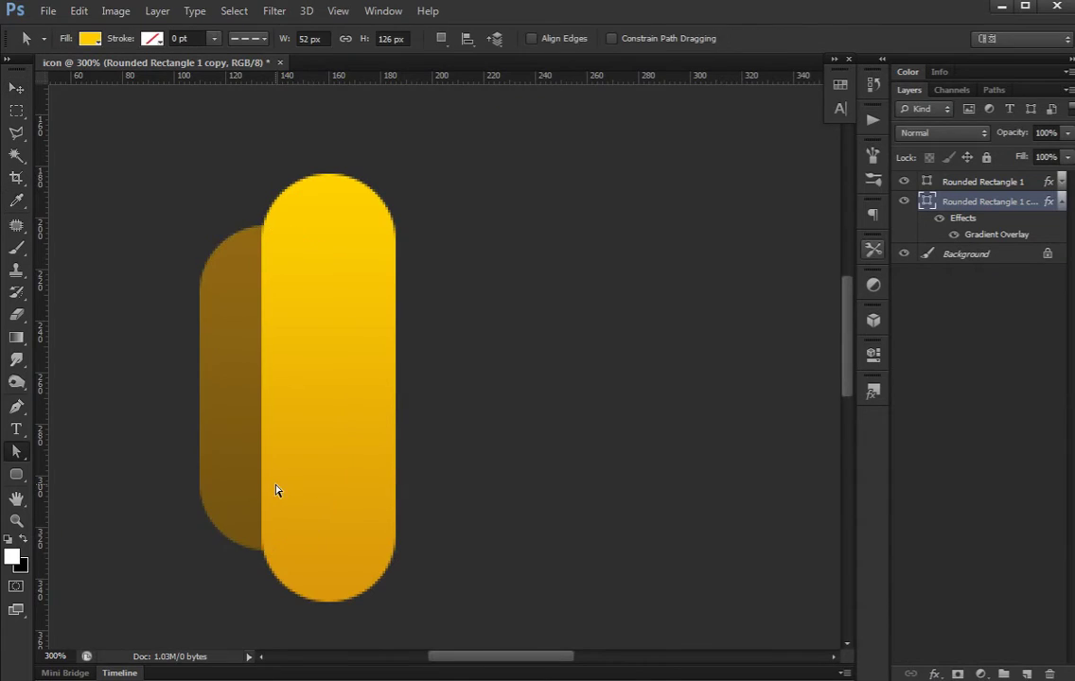
{"action": "key", "text": "ctrl+minus"}
{"action": "key", "text": "ctrl+minus"}
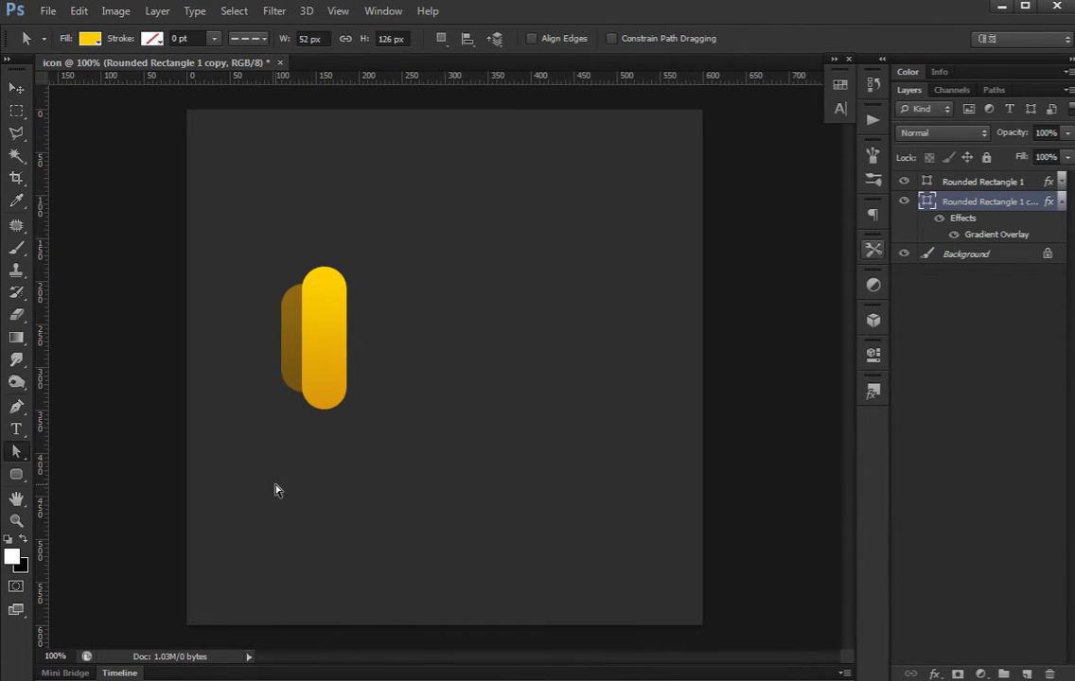
{"action": "key", "text": "ctrl+plus"}
{"action": "left_click_drag", "start_coordinate": [366, 413], "coordinate": [427, 470]}
{"action": "key", "text": "v"}
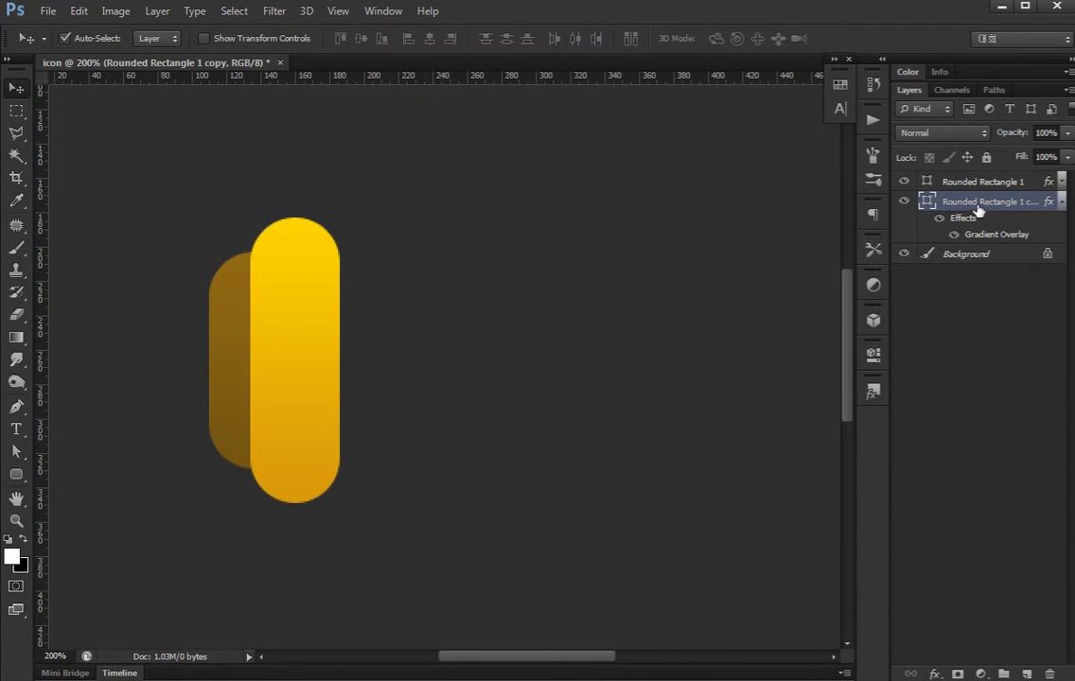
{"action": "left_click", "coordinate": [1063, 201]}
{"action": "left_click", "coordinate": [955, 221]}
{"action": "left_click", "coordinate": [975, 201]}
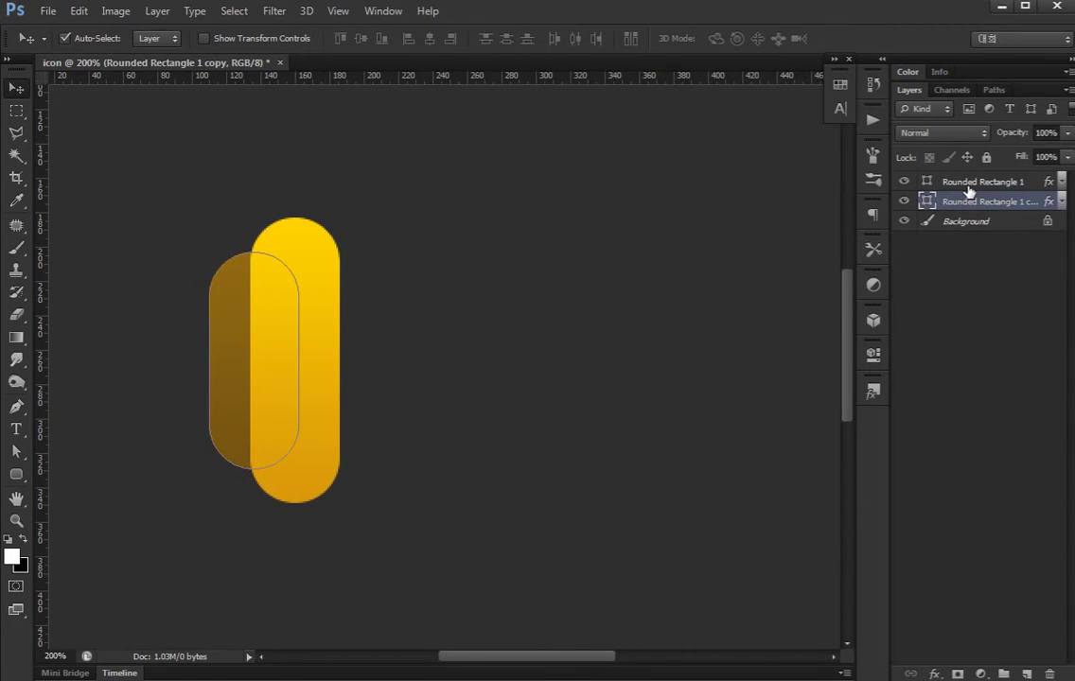
{"action": "key", "text": "ctrl+g"}
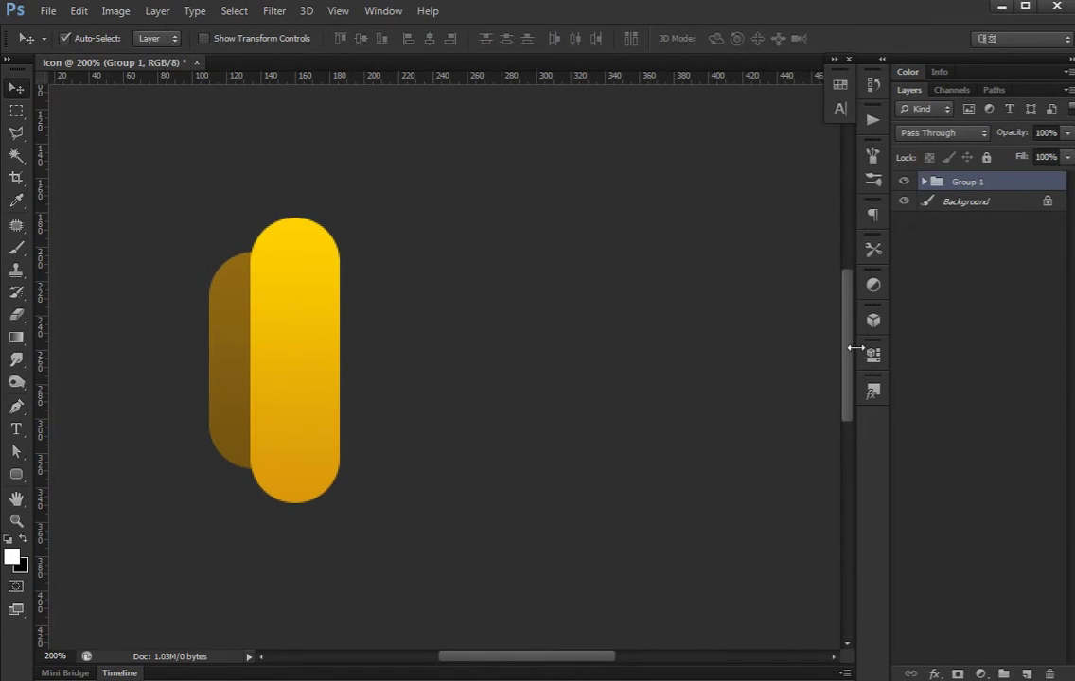
- Duplicate the pill group, flip it horizontally, and move the mirrored copy right
{"action": "key", "text": "ctrl+j"}
{"action": "key", "text": "ctrl+minus"}
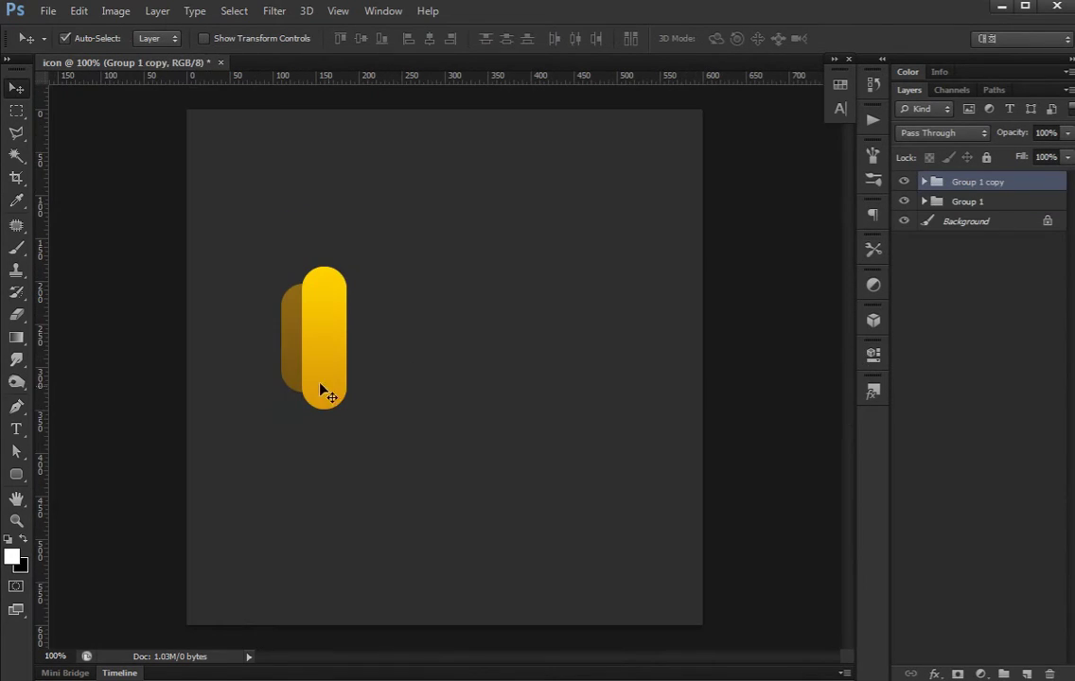
{"action": "key", "text": "ctrl+t"}
{"action": "right_click", "coordinate": [317, 338]}
{"action": "left_click", "coordinate": [427, 591]}
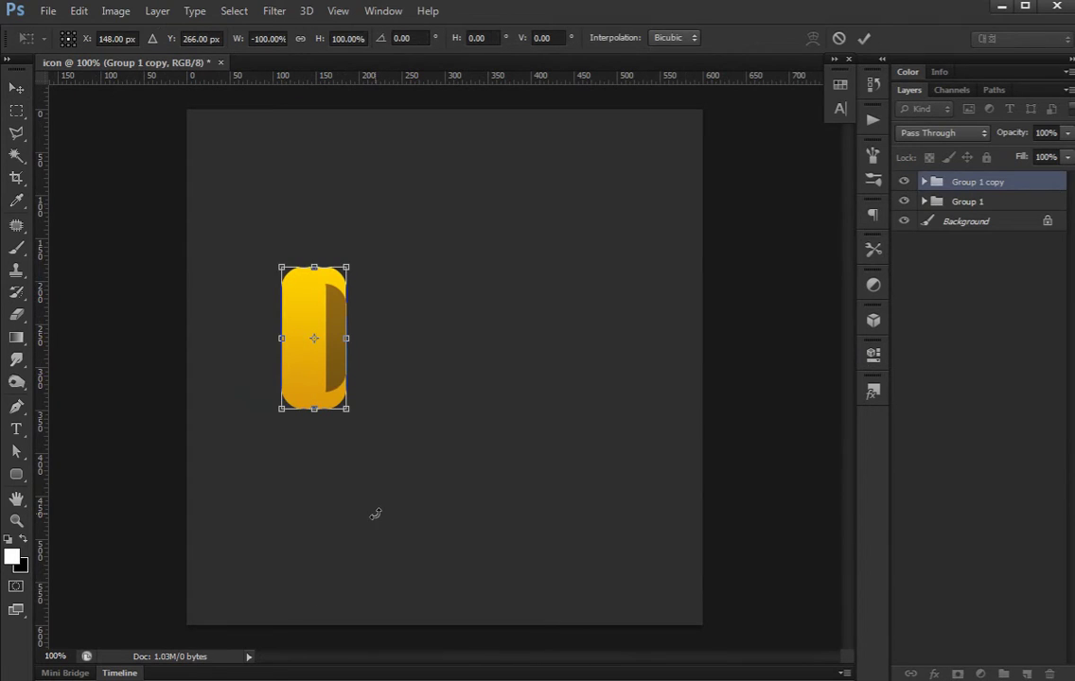
{"action": "key", "text": "Return"}
{"action": "key", "text": "shift+Right"}
{"action": "key", "text": "shift+Right"}
{"action": "key", "text": "shift+Right"}
{"action": "key", "text": "shift+Right"}
{"action": "key", "text": "shift+Right"}
{"action": "key", "text": "shift+Right"}
{"action": "key", "text": "shift+Right"}
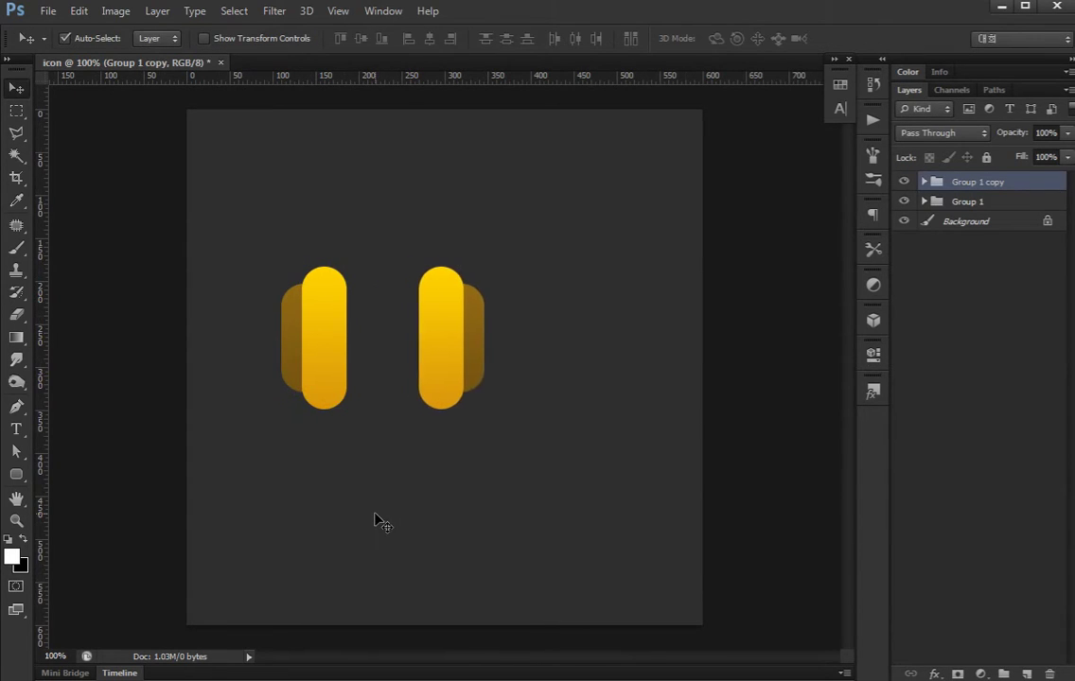
{"action": "key", "text": "shift+Right"}
{"action": "key", "text": "shift+Right"}
{"action": "key", "text": "shift+Right"}
{"action": "key", "text": "shift+Right"}
{"action": "key", "text": "shift+Right"}
{"action": "key", "text": "shift+Right"}
{"action": "key", "text": "shift+Right"}
{"action": "key", "text": "shift+Right"}
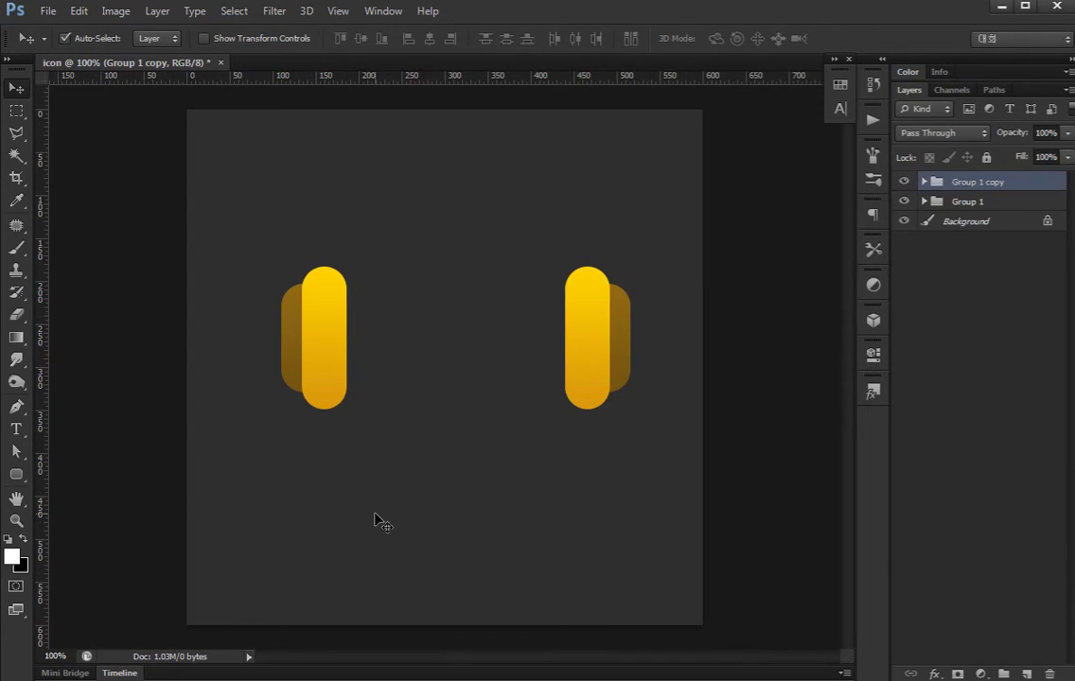
{"action": "key", "text": "shift+Right"}
{"action": "key", "text": "shift+Right"}
{"action": "key", "text": "shift+Right"}
{"action": "key", "text": "shift+Right"}
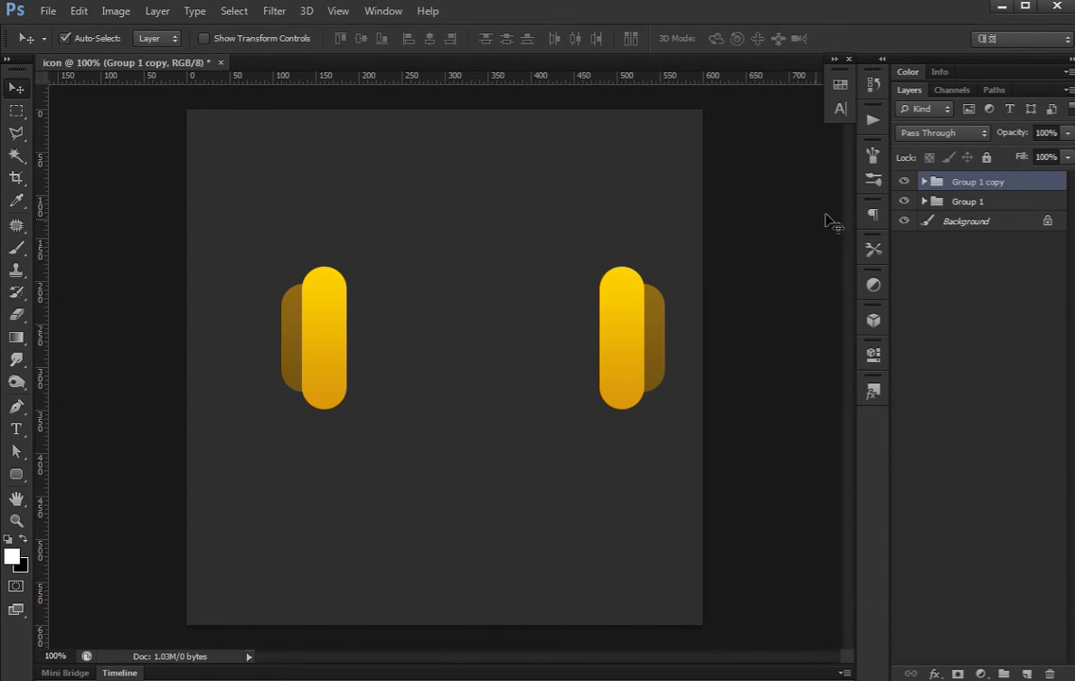
- Spread the two pill groups apart, left group leftward and copy rightward
{"action": "left_click", "coordinate": [970, 202], "text": "shift"}
{"action": "key", "text": "shift+Left"}
{"action": "key", "text": "shift+Left"}
{"action": "key", "text": "shift+Left"}
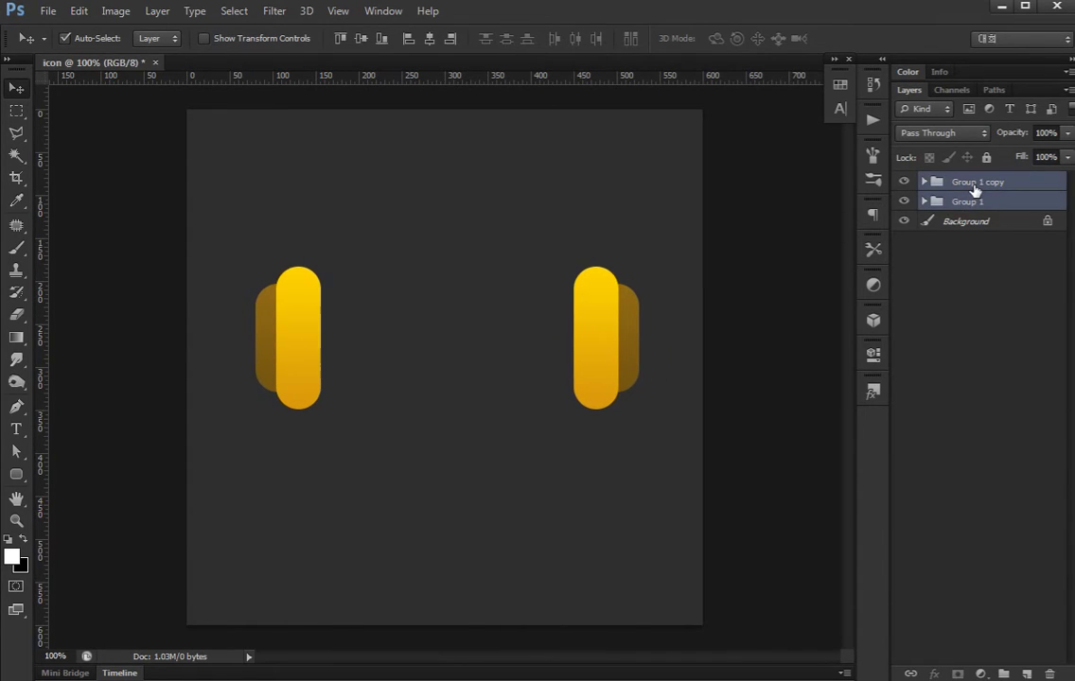
{"action": "key", "text": "shift+Up"}
{"action": "key", "text": "shift+Up"}
{"action": "key", "text": "shift+Up"}
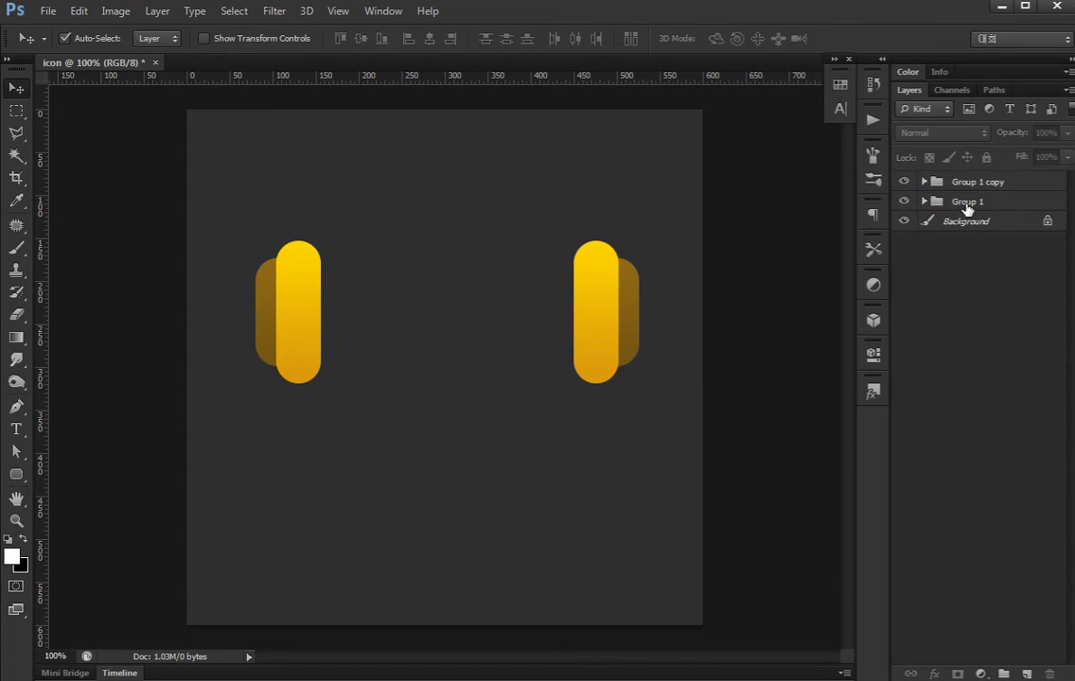
{"action": "left_click", "coordinate": [967, 204]}
{"action": "key", "text": "shift+Left"}
{"action": "key", "text": "shift+Left"}
{"action": "key", "text": "shift+Left"}
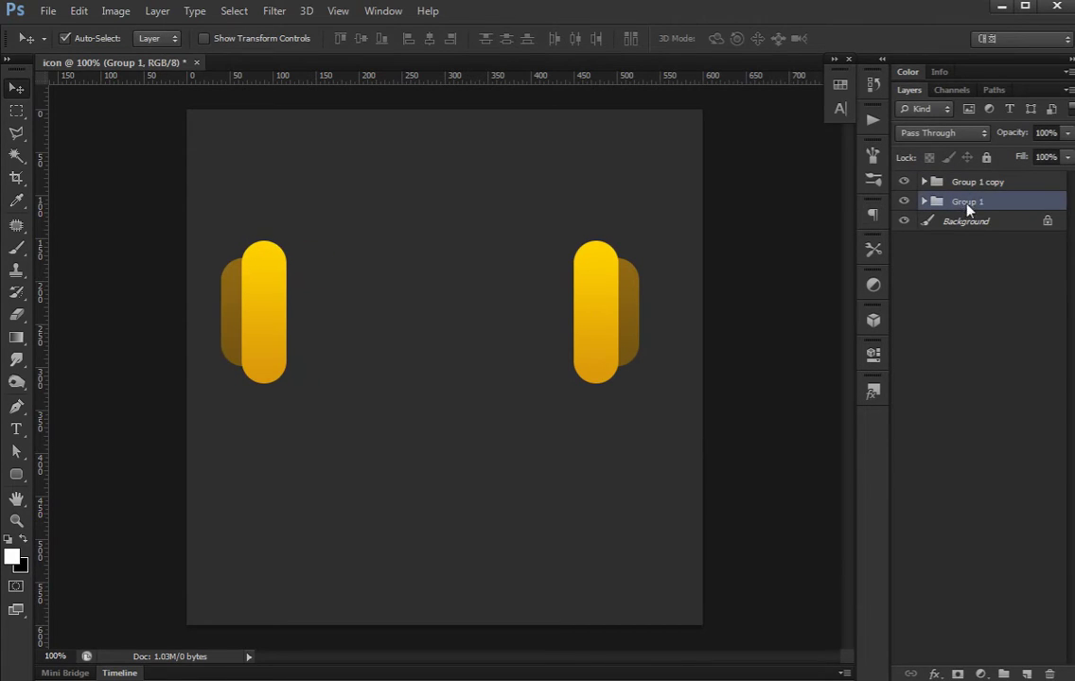
{"action": "left_click", "coordinate": [975, 188]}
{"action": "key", "text": "shift+Right"}
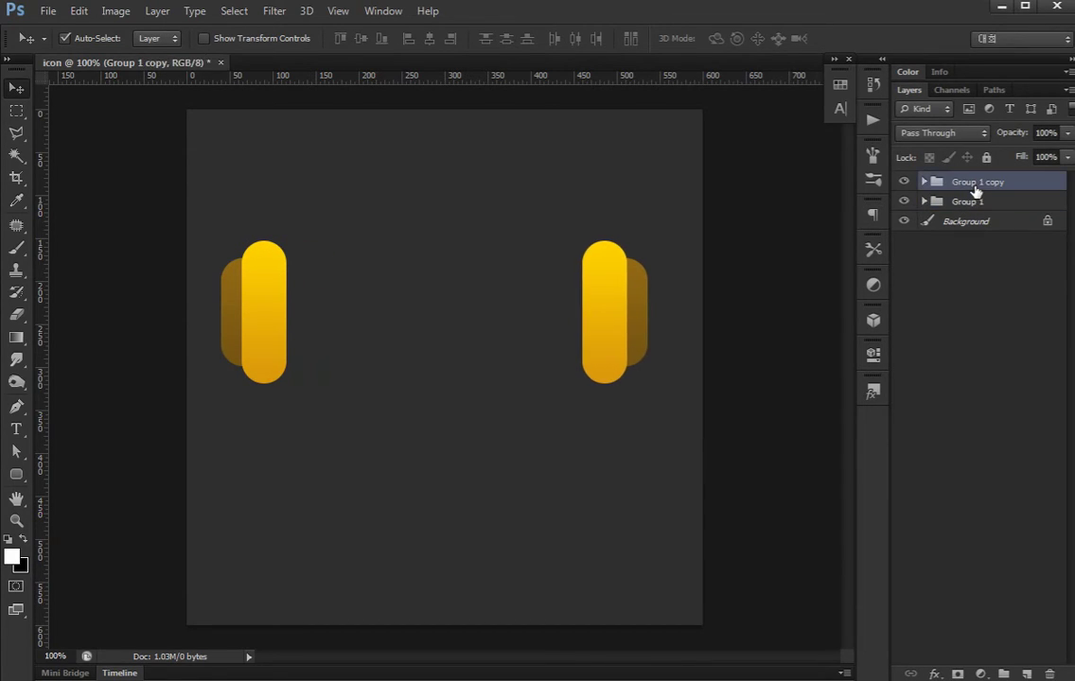
{"action": "key", "text": "shift+Right"}
{"action": "key", "text": "a"}
- Nudge both pill groups together up toward the top of the canvas
{"action": "left_click", "coordinate": [985, 204], "text": "shift"}
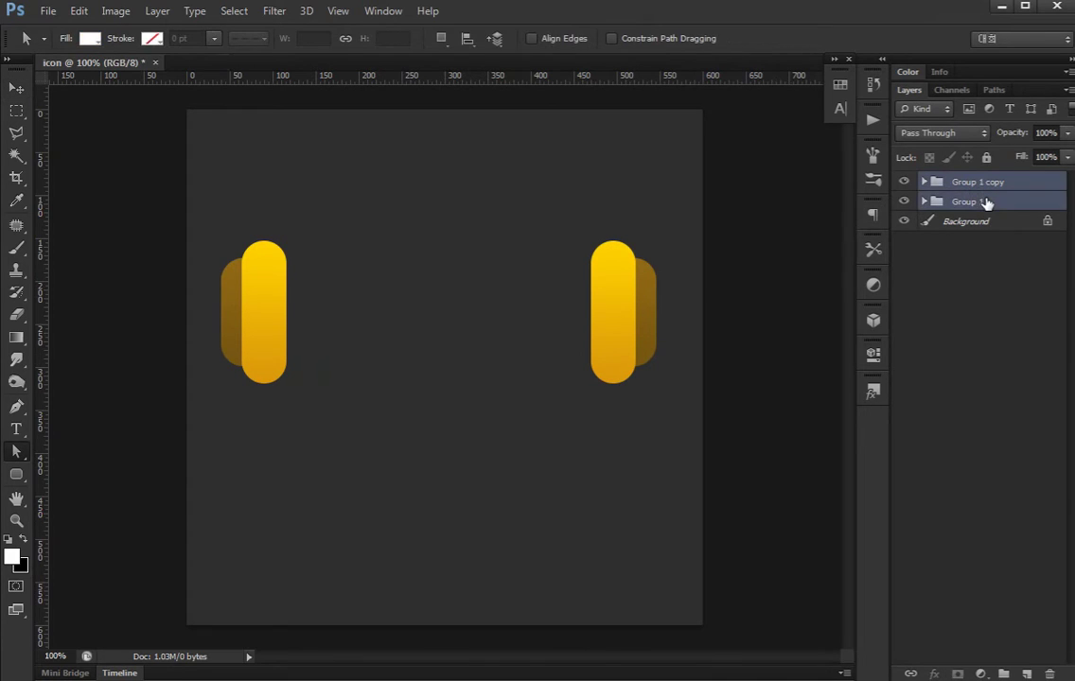
{"action": "key", "text": "v"}
{"action": "key", "text": "shift+Up"}
{"action": "key", "text": "shift+Up"}
{"action": "key", "text": "shift+Up"}
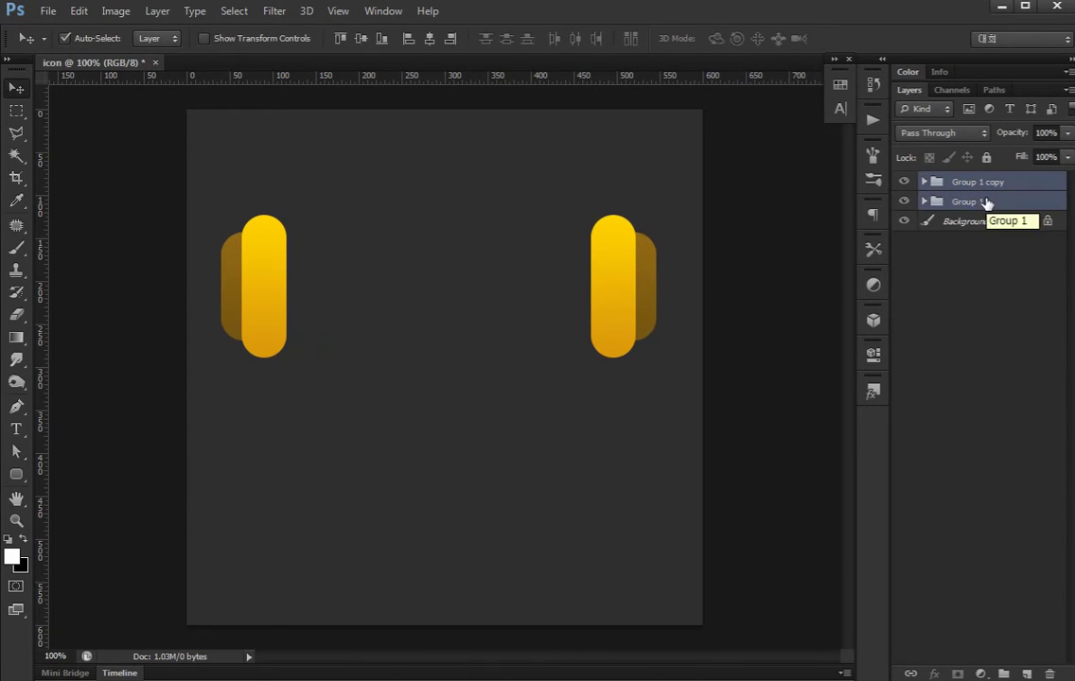
{"action": "key", "text": "shift+Right"}
{"action": "key", "text": "Right"}
{"action": "key", "text": "Right"}
{"action": "key", "text": "Right"}
{"action": "key", "text": "shift+Up"}
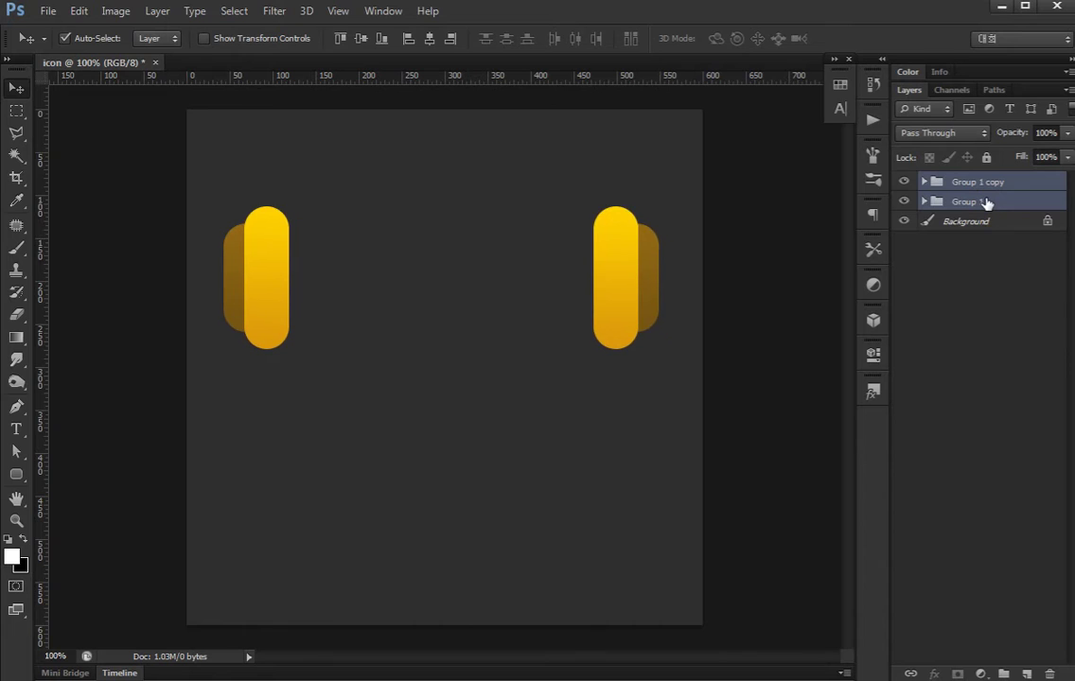
{"action": "key", "text": "shift+Up"}
{"action": "key", "text": "shift+Up"}
{"action": "key", "text": "Left"}
{"action": "key", "text": "Left"}
{"action": "key", "text": "Left"}
{"action": "key", "text": "ctrl+plus"}
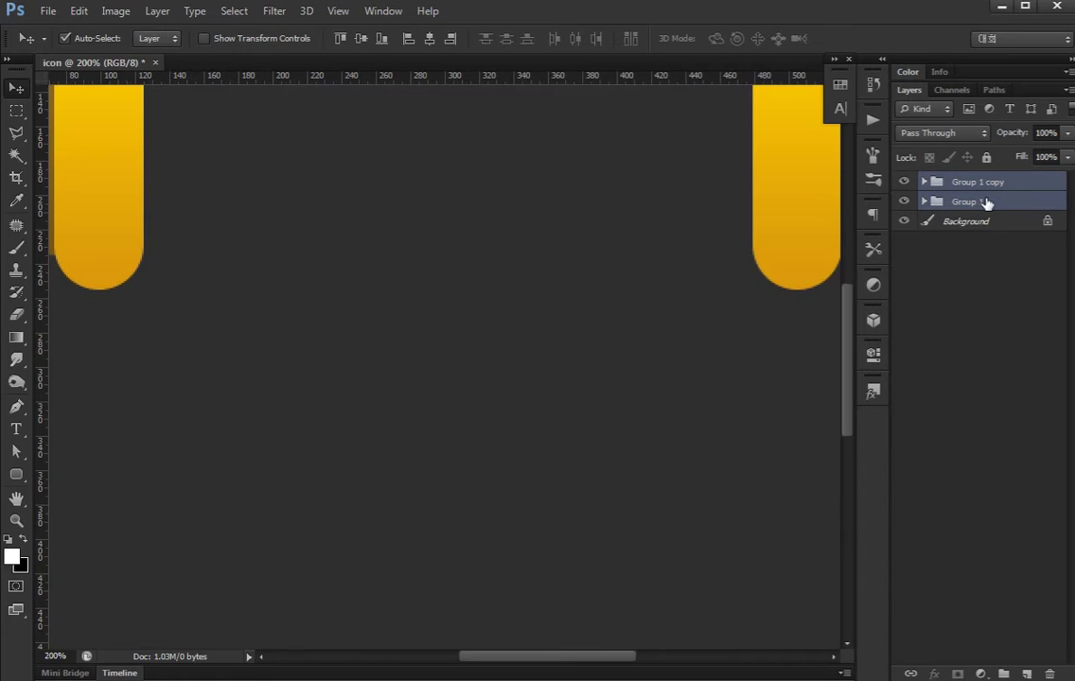
{"action": "left_click_drag", "start_coordinate": [626, 326], "coordinate": [593, 413]}
{"action": "left_click", "coordinate": [904, 401]}
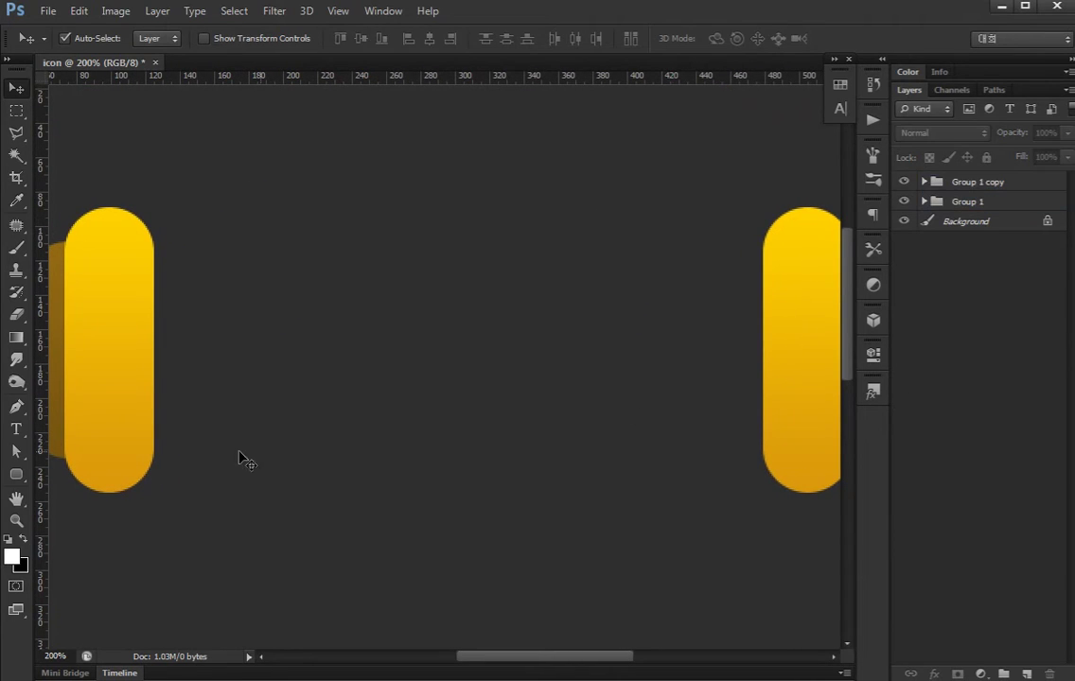
- Draw a rectangle spanning the two pills and move Rectangle 1 below the pill groups
{"action": "left_click", "coordinate": [16, 474]}
{"action": "left_click", "coordinate": [90, 469]}
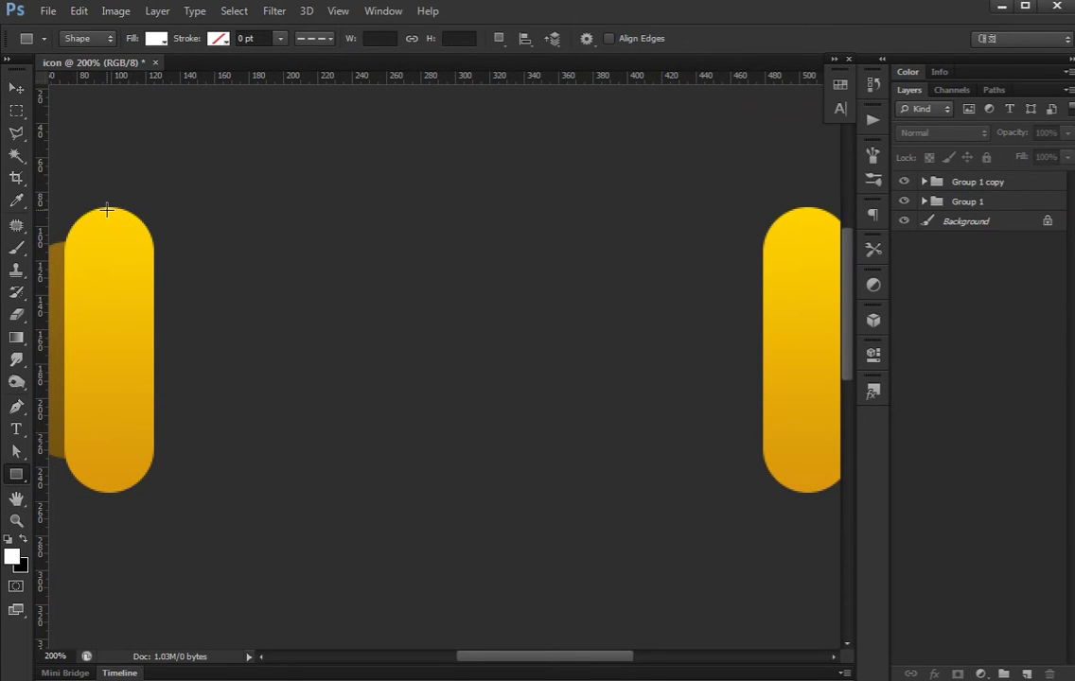
{"action": "left_click_drag", "start_coordinate": [112, 244], "coordinate": [822, 454]}
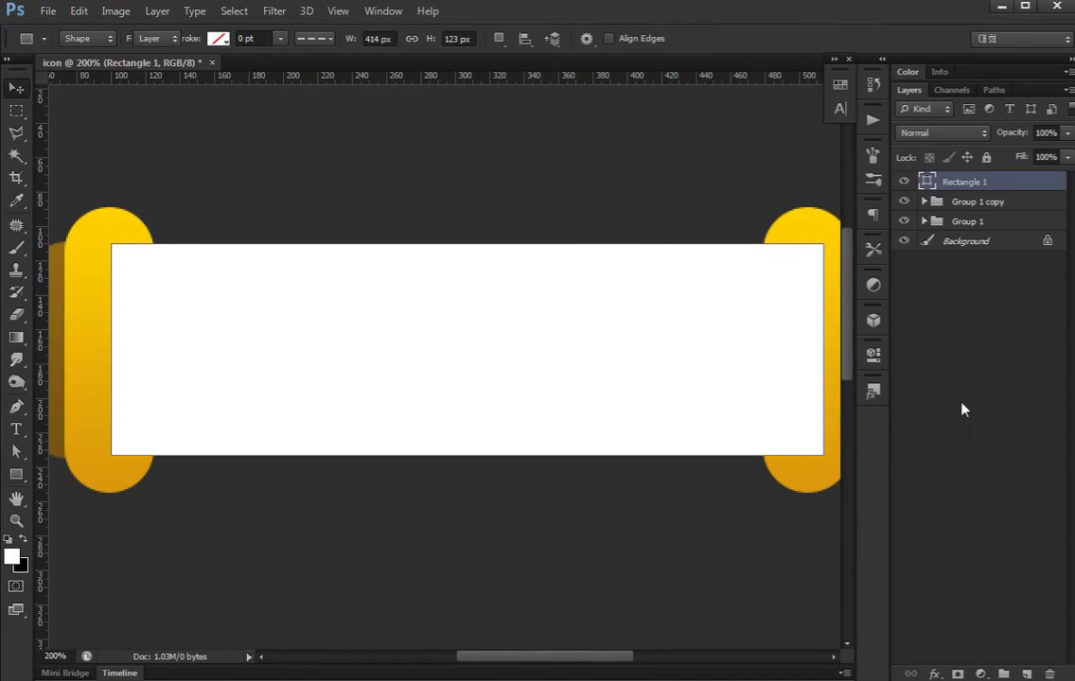
{"action": "key", "text": "v"}
{"action": "left_click_drag", "start_coordinate": [975, 181], "coordinate": [1005, 231]}
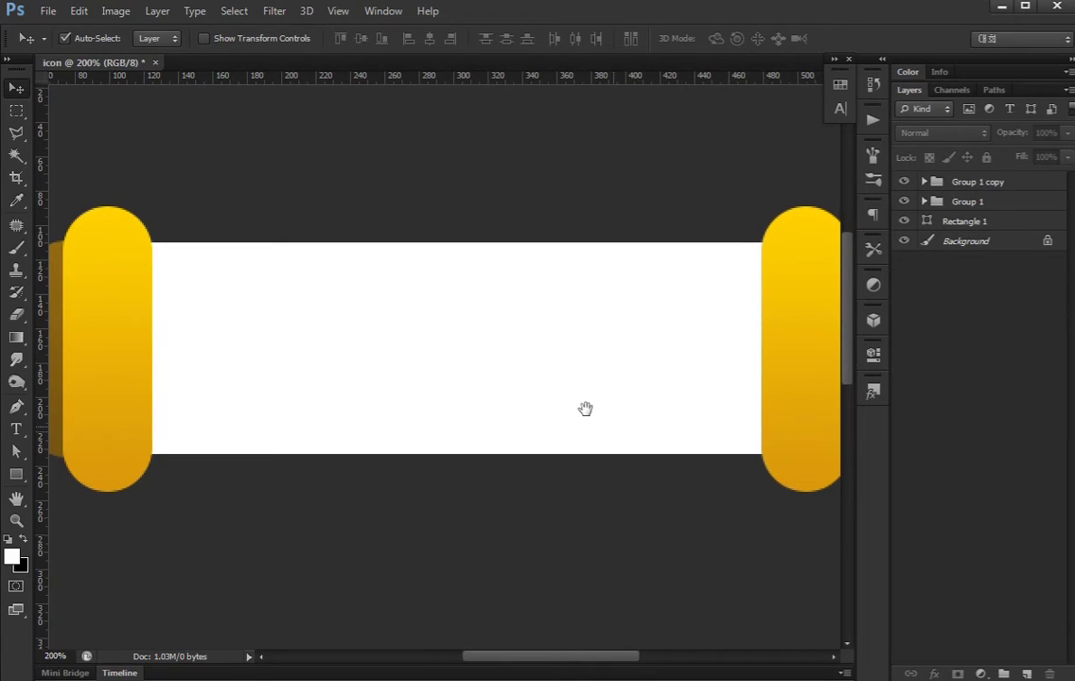
{"action": "left_click_drag", "start_coordinate": [767, 373], "coordinate": [737, 356]}
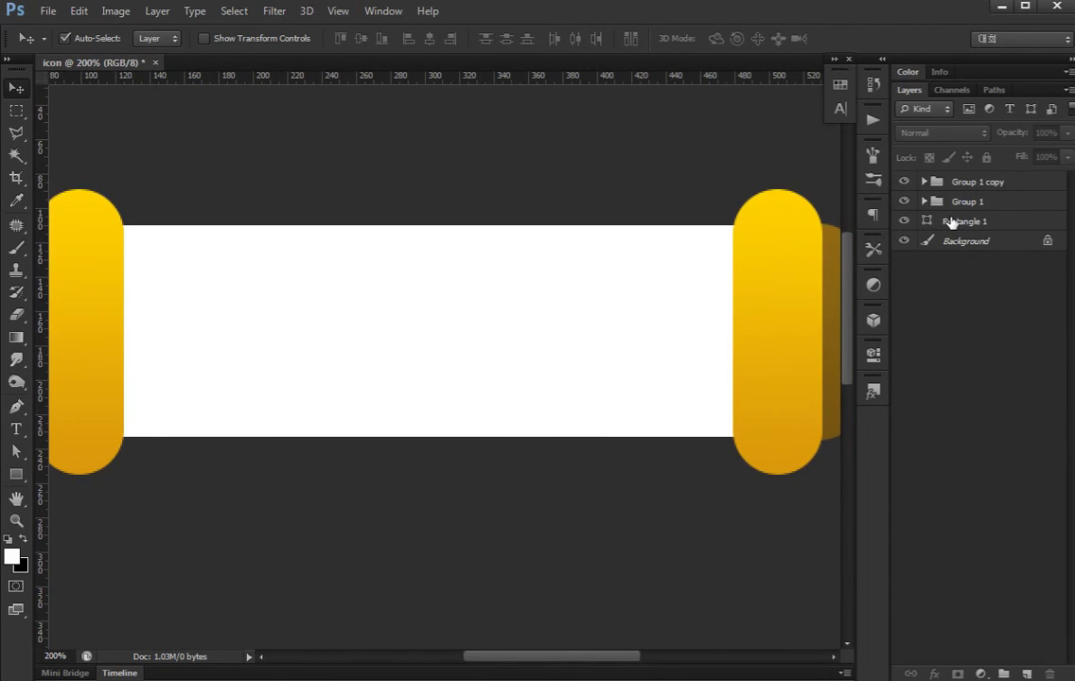
- Set Rectangle 1's fill colour to the muted tan #7a6e4c
{"action": "double_click", "coordinate": [926, 224]}
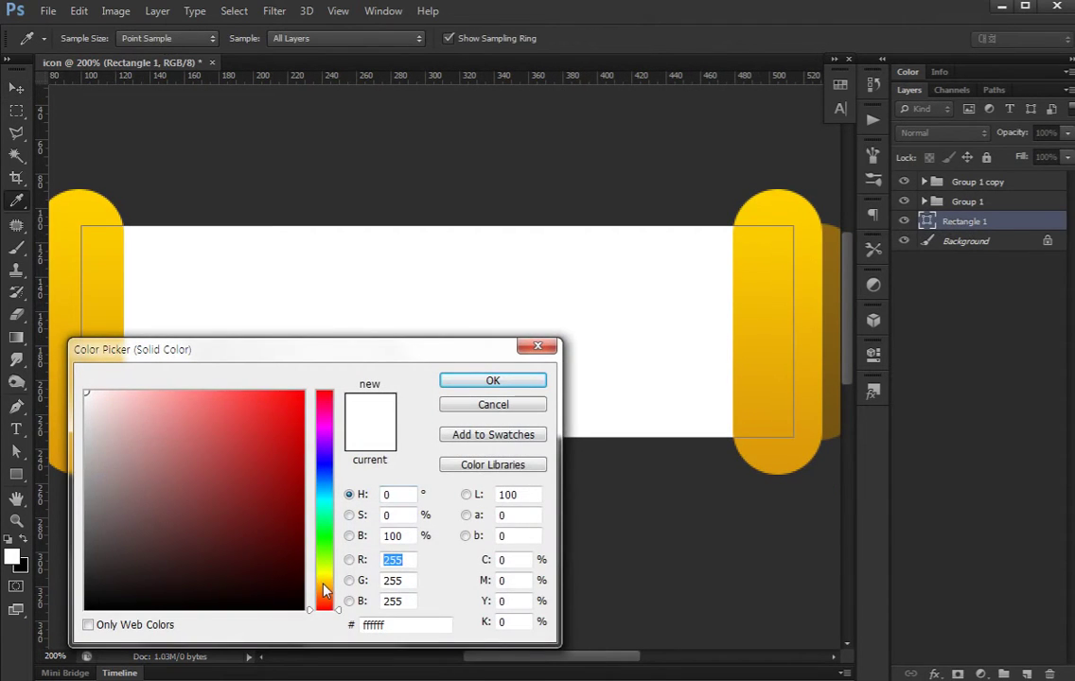
{"action": "left_click", "coordinate": [323, 584]}
{"action": "left_click_drag", "start_coordinate": [204, 516], "coordinate": [167, 506]}
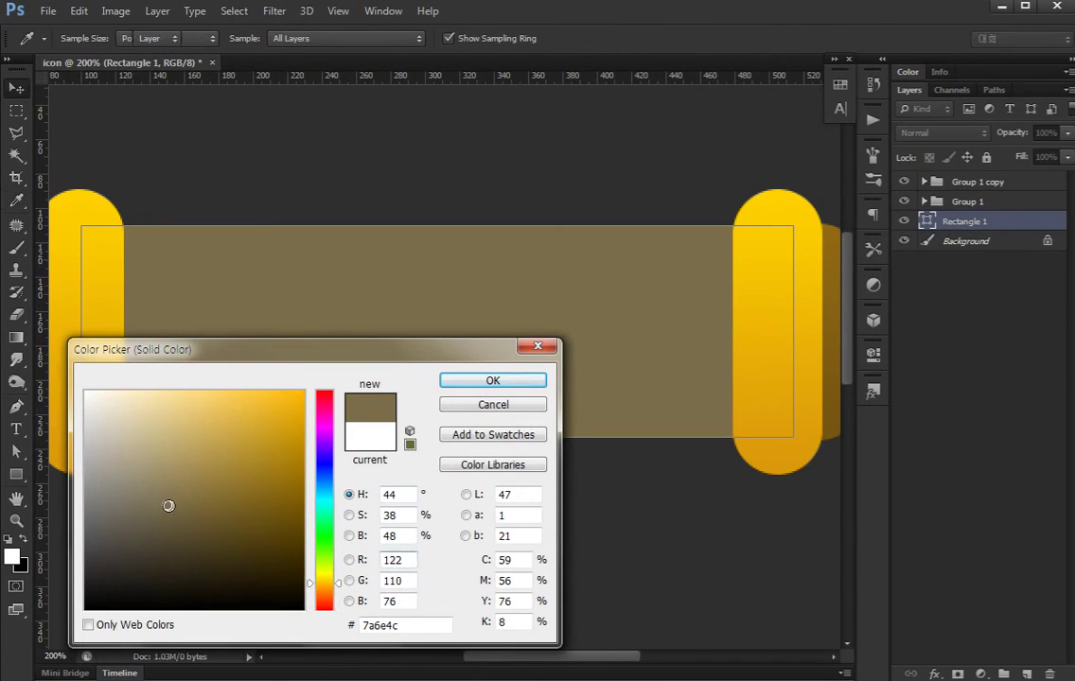
{"action": "key", "text": "Return"}
- Reset the view to actual size and reselect the tan rectangle
{"action": "key", "text": "ctrl+minus"}
{"action": "key", "text": "ctrl+minus"}
{"action": "key", "text": "ctrl+1"}
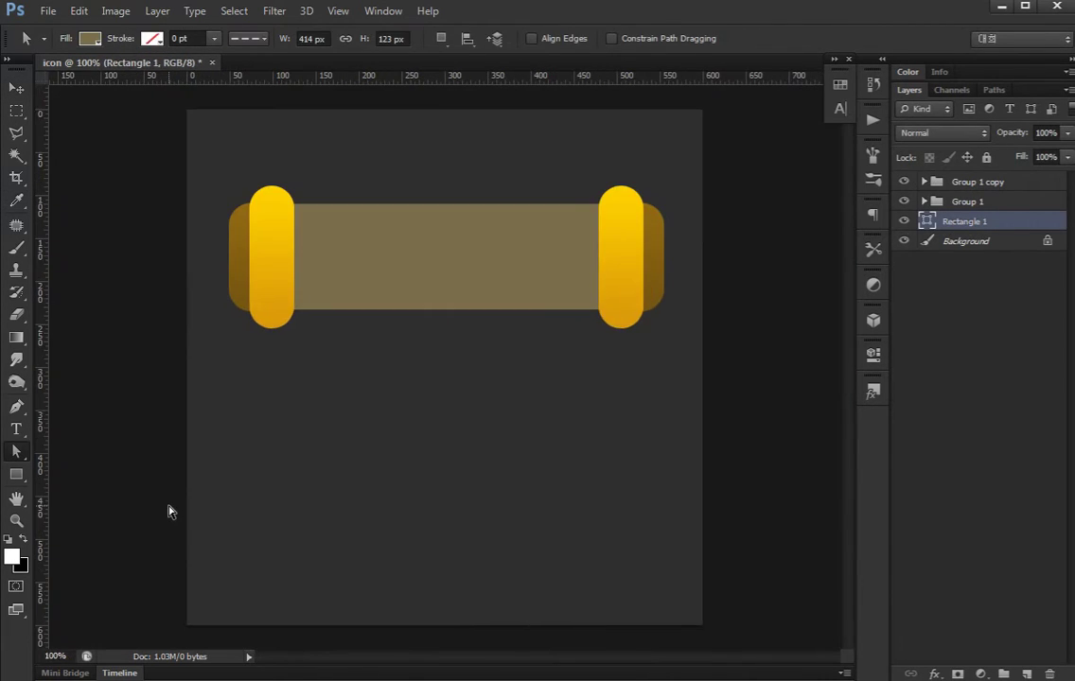
{"action": "key", "text": "v"}
{"action": "left_click", "coordinate": [950, 377]}
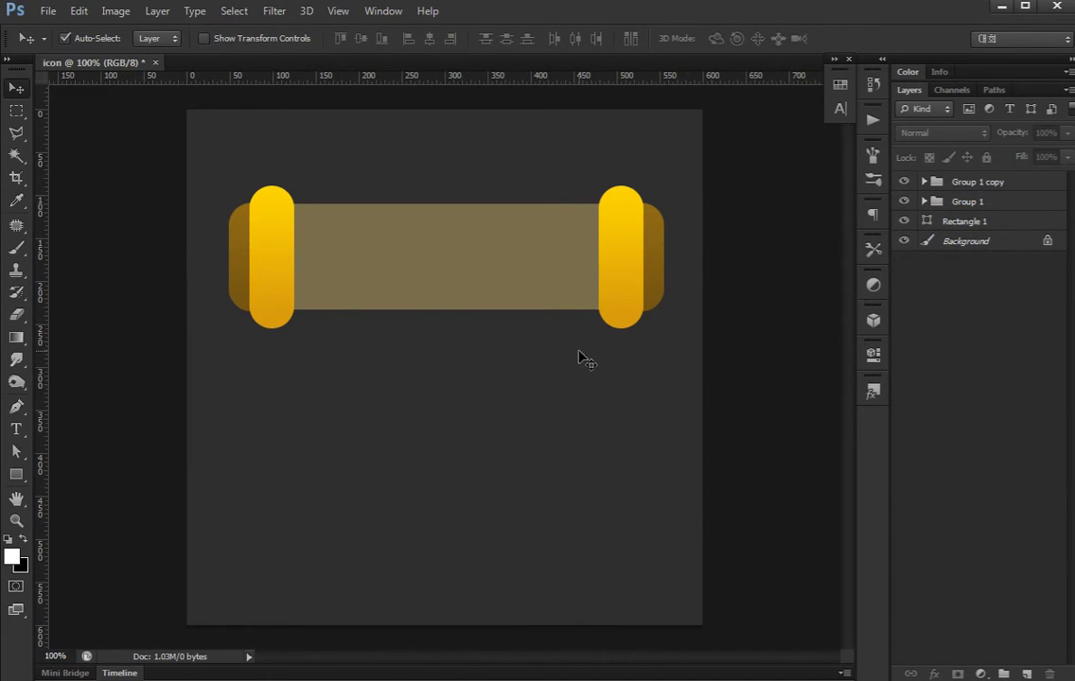
{"action": "key", "text": "a"}
{"action": "key", "text": "ctrl+plus"}
{"action": "key", "text": "v"}
{"action": "left_click", "coordinate": [276, 243]}
{"action": "scroll", "coordinate": [273, 256], "scroll_direction": "up", "scroll_amount": 1}
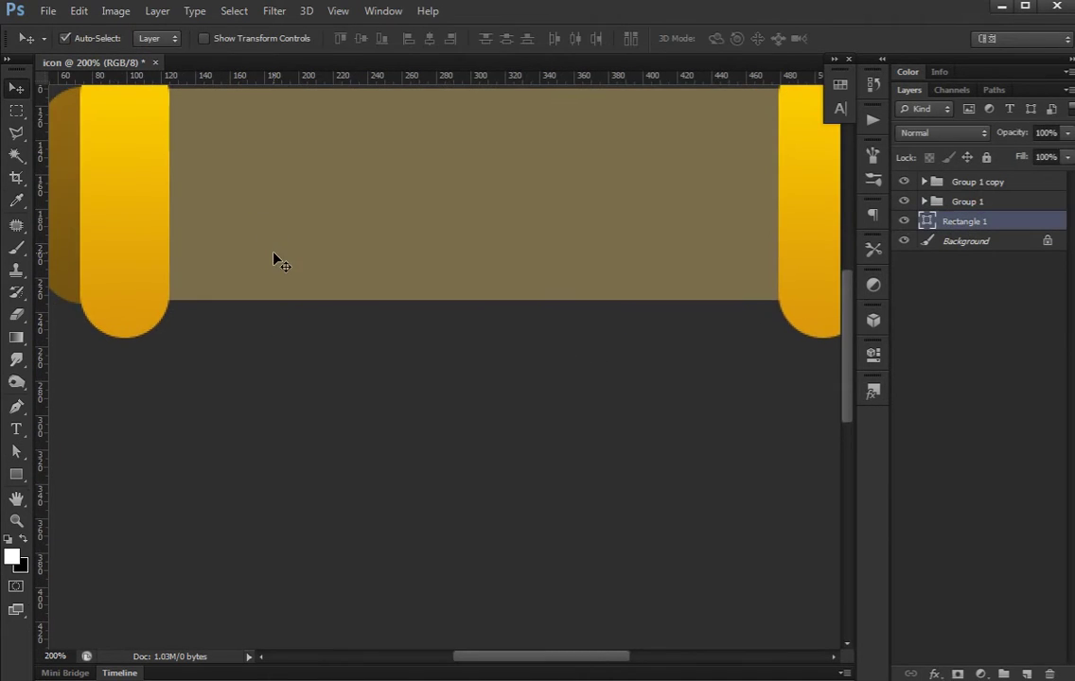
{"action": "scroll", "coordinate": [316, 298], "scroll_direction": "up", "scroll_amount": 3}
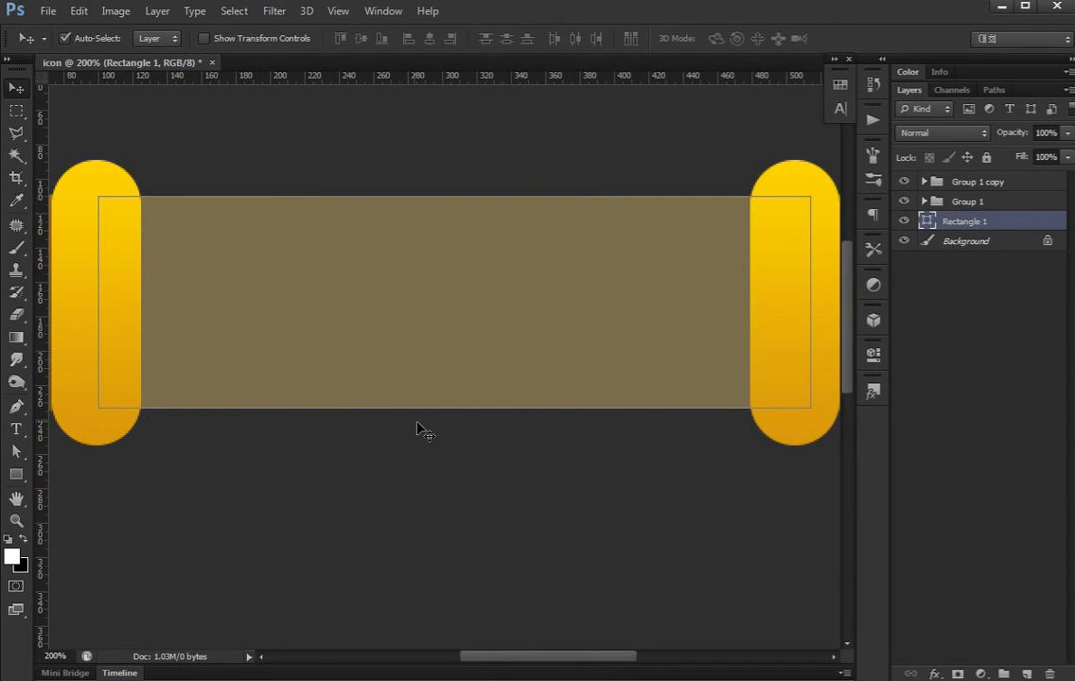
{"action": "key", "text": "a"}
{"action": "key", "text": "v"}
- Move the rectangle's left edge inward to sit under the left pill
{"action": "double_click", "coordinate": [977, 229]}
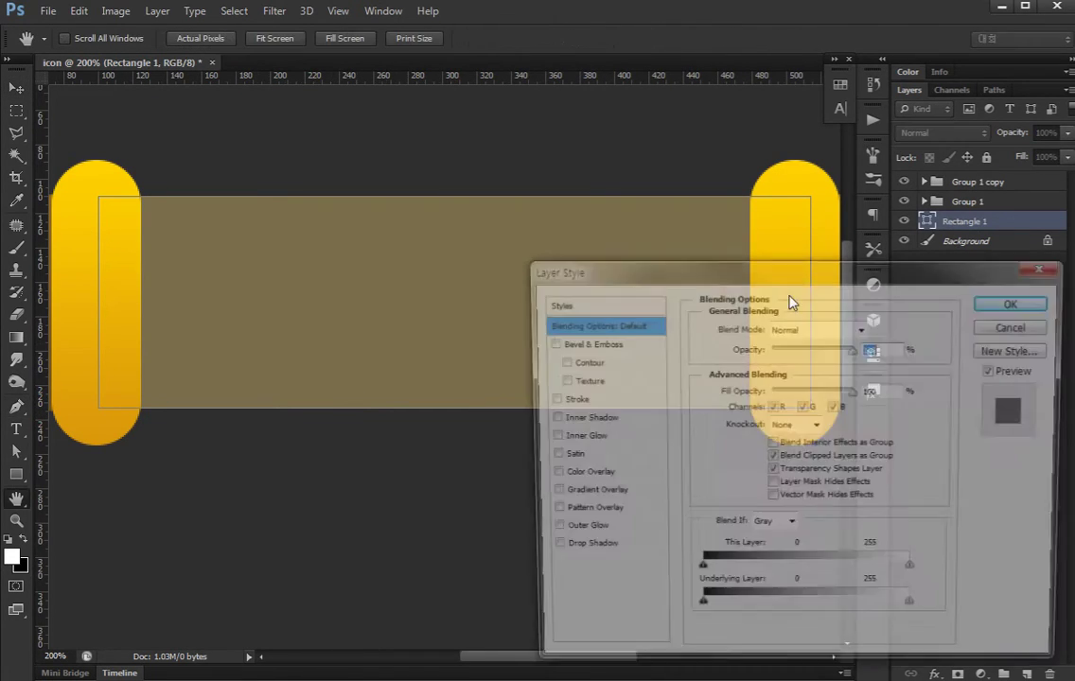
{"action": "left_click", "coordinate": [1019, 325]}
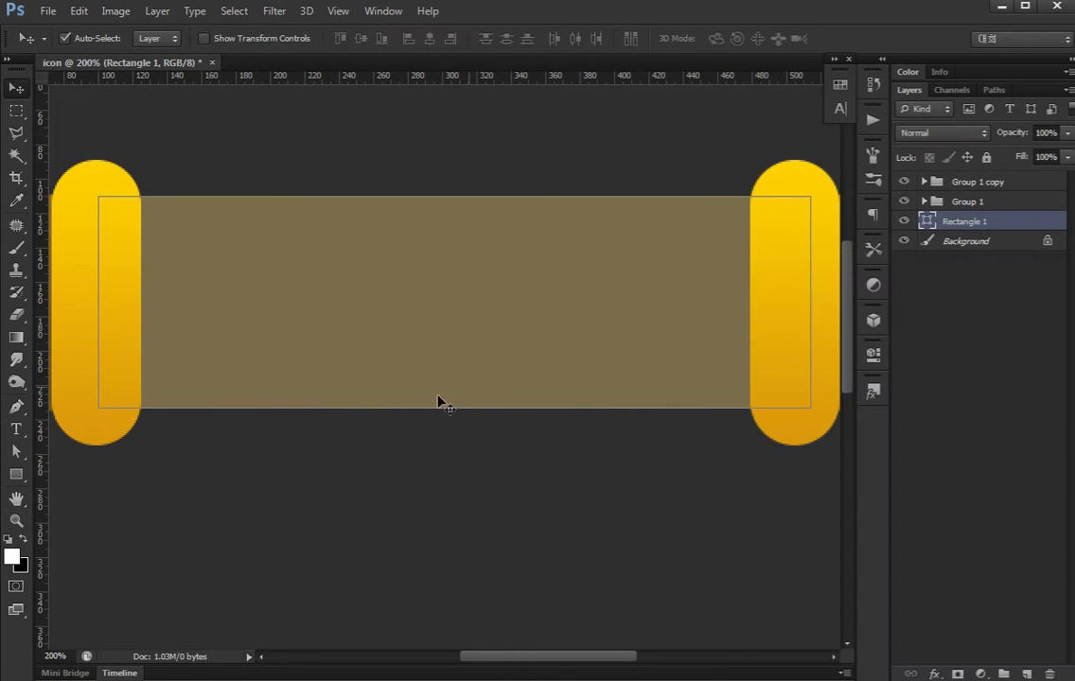
{"action": "key", "text": "a"}
{"action": "left_click_drag", "start_coordinate": [197, 298], "coordinate": [89, 187]}
{"action": "left_click_drag", "start_coordinate": [156, 336], "coordinate": [89, 426]}
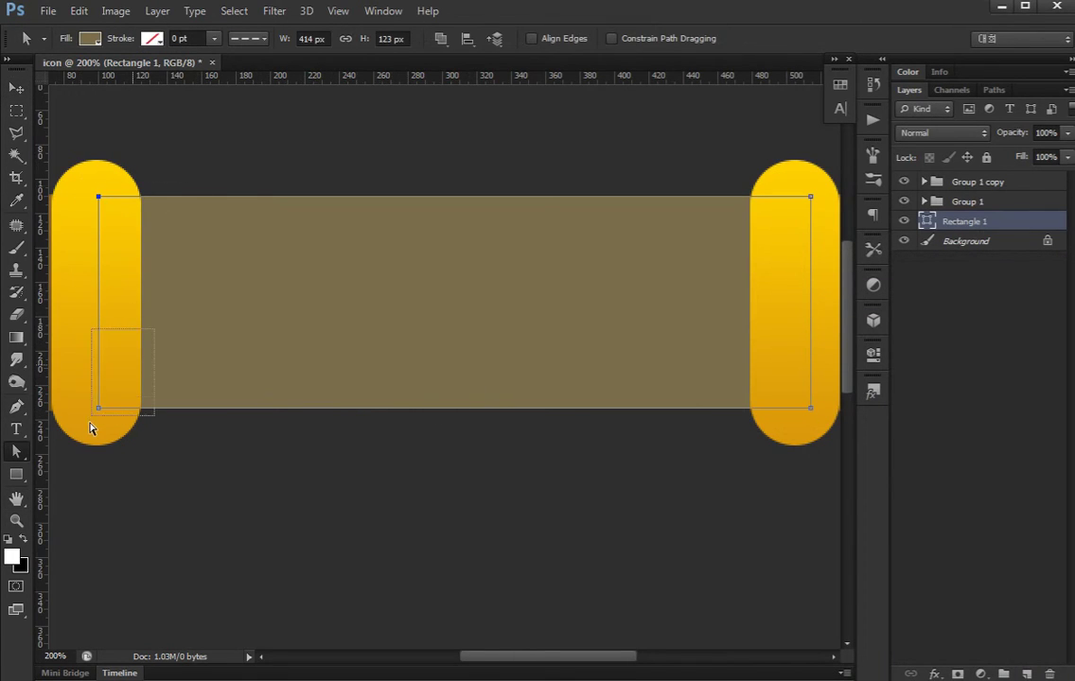
{"action": "key", "text": "shift+Right"}
{"action": "key", "text": "shift+Right"}
{"action": "key", "text": "Right"}
{"action": "key", "text": "Right"}
{"action": "key", "text": "Right"}
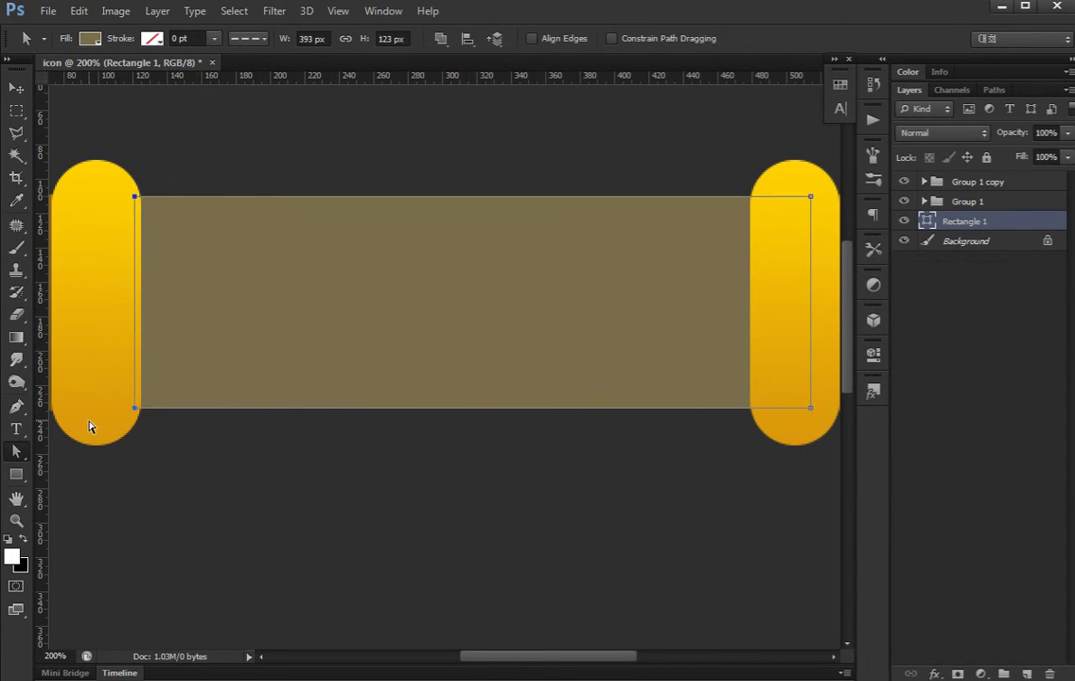
- Move the rectangle's right edge inward to sit under the right pill
{"action": "left_click_drag", "start_coordinate": [610, 256], "coordinate": [811, 178]}
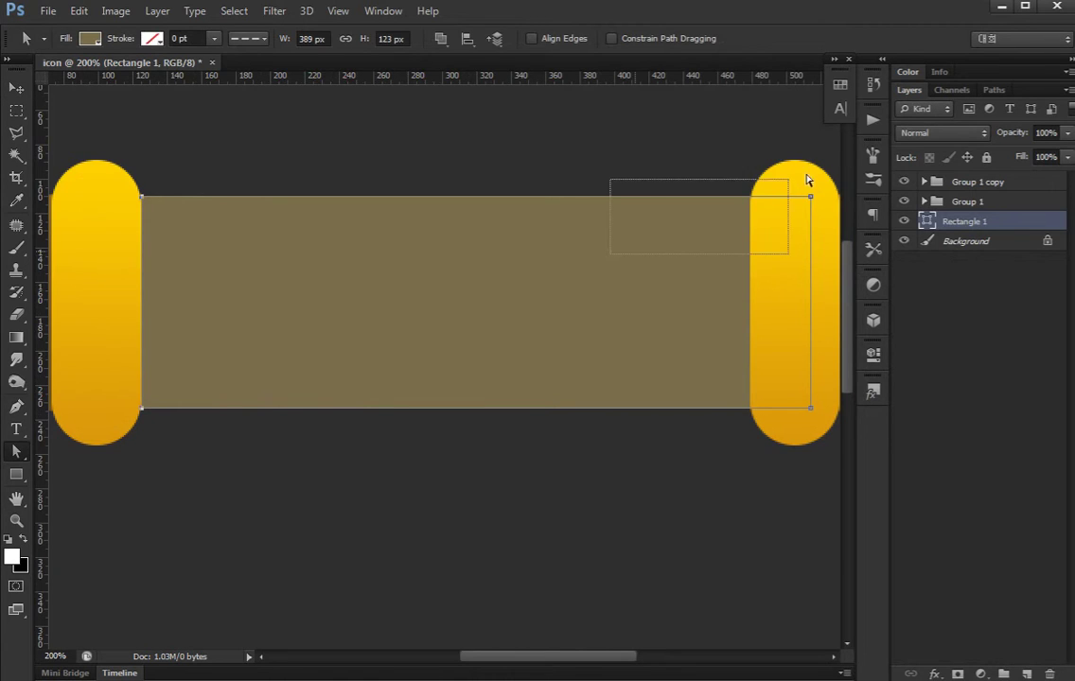
{"action": "left_click_drag", "start_coordinate": [722, 333], "coordinate": [845, 480]}
{"action": "key", "text": "shift+Left"}
{"action": "key", "text": "shift+Left"}
{"action": "key", "text": "shift+Left"}
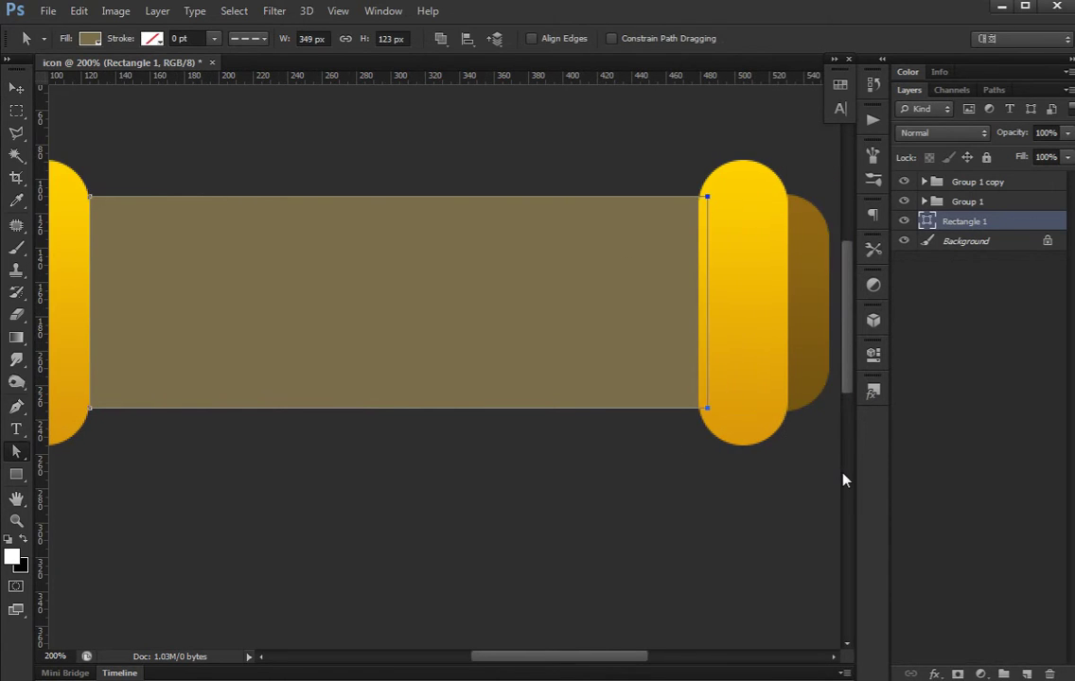
{"action": "key", "text": "shift+Left"}
{"action": "key", "text": "shift+Right"}
{"action": "key", "text": "Left"}
{"action": "key", "text": "Left"}
{"action": "key", "text": "Left"}
{"action": "key", "text": "Left"}
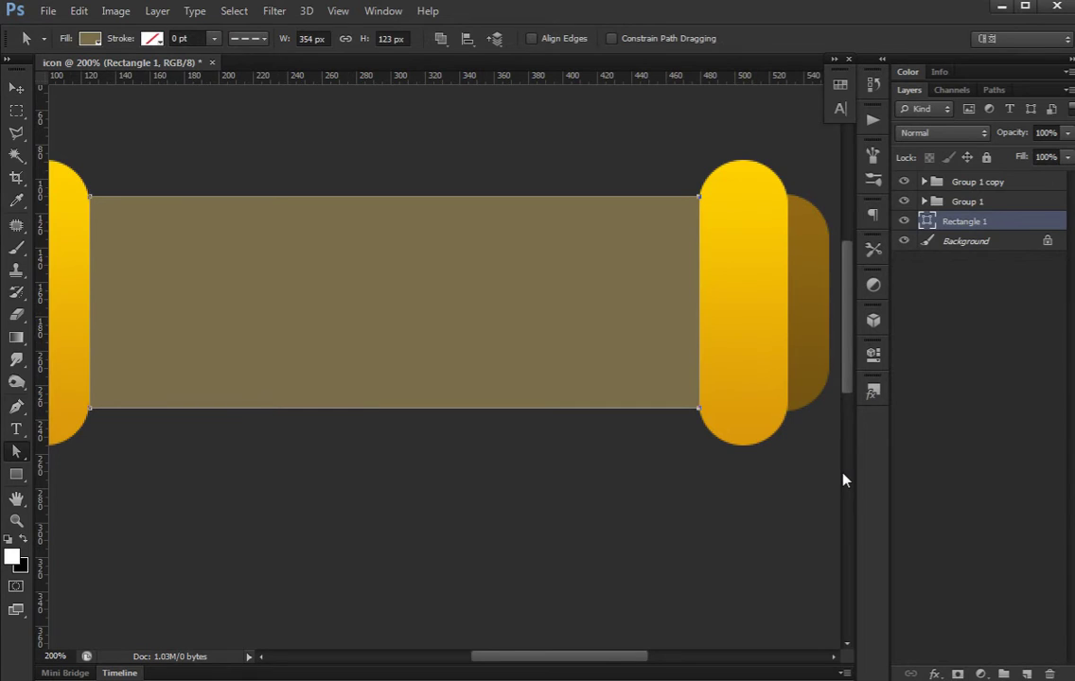
- Push the bottom anchors down so the sheet hangs well below the pills
{"action": "left_click_drag", "start_coordinate": [431, 359], "coordinate": [478, 334]}
{"action": "left_click_drag", "start_coordinate": [378, 326], "coordinate": [152, 397]}
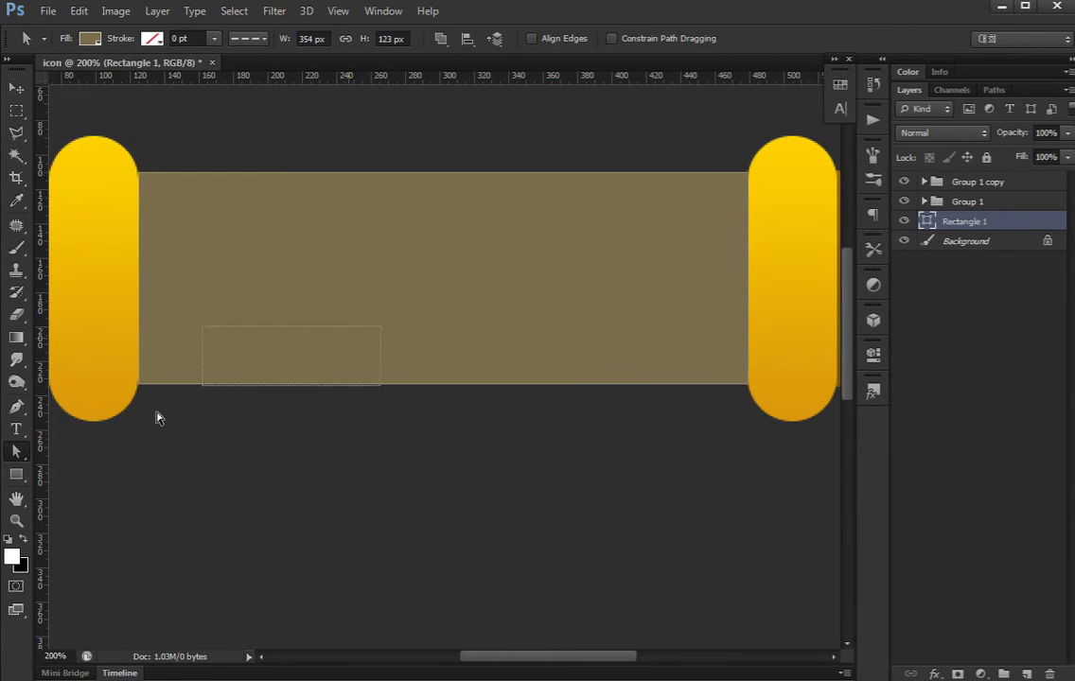
{"action": "left_click_drag", "start_coordinate": [493, 352], "coordinate": [769, 448]}
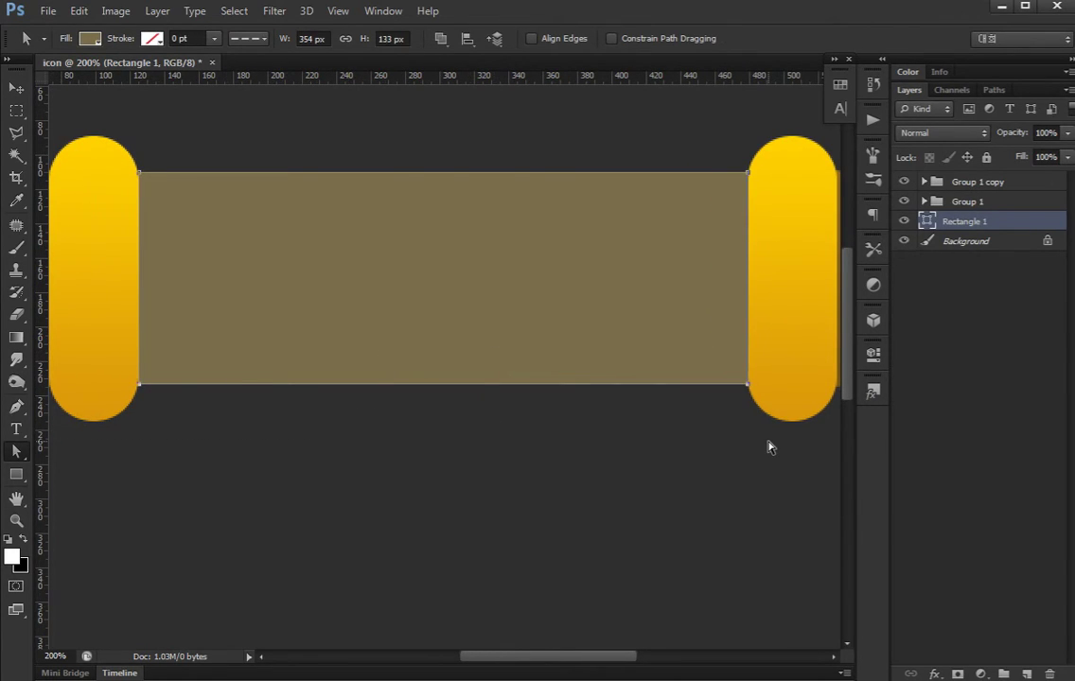
{"action": "key", "text": "shift+Down"}
{"action": "key", "text": "shift+Down"}
{"action": "key", "text": "shift+Down"}
{"action": "key", "text": "shift+Down"}
{"action": "key", "text": "shift+Down"}
{"action": "key", "text": "shift+Down"}
{"action": "key", "text": "shift+Down"}
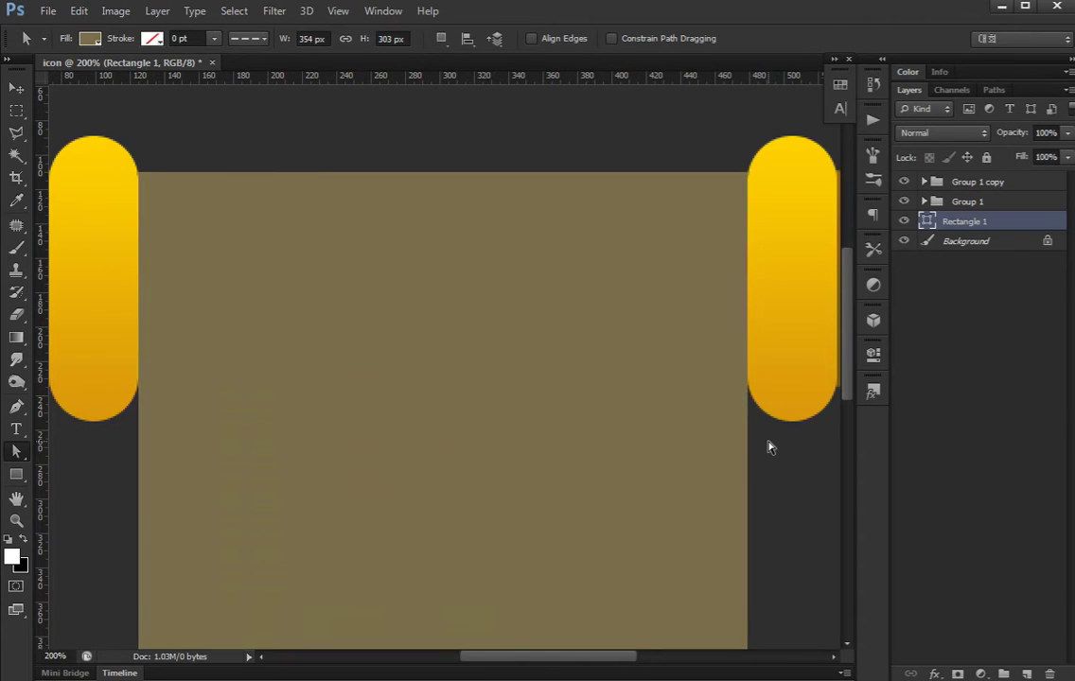
{"action": "key", "text": "ctrl+minus"}
{"action": "key", "text": "ctrl+minus"}
{"action": "key", "text": "ctrl+plus"}
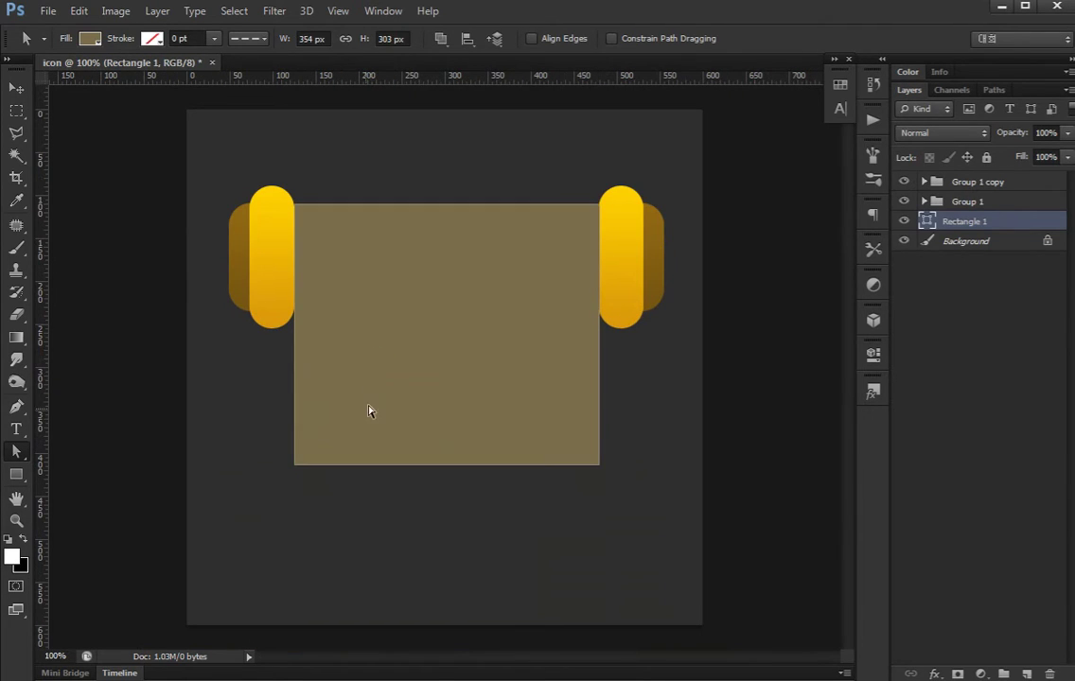
{"action": "left_click", "coordinate": [387, 431]}
{"action": "key", "text": "shift+Down"}
{"action": "key", "text": "shift+Down"}
{"action": "key", "text": "shift+Down"}
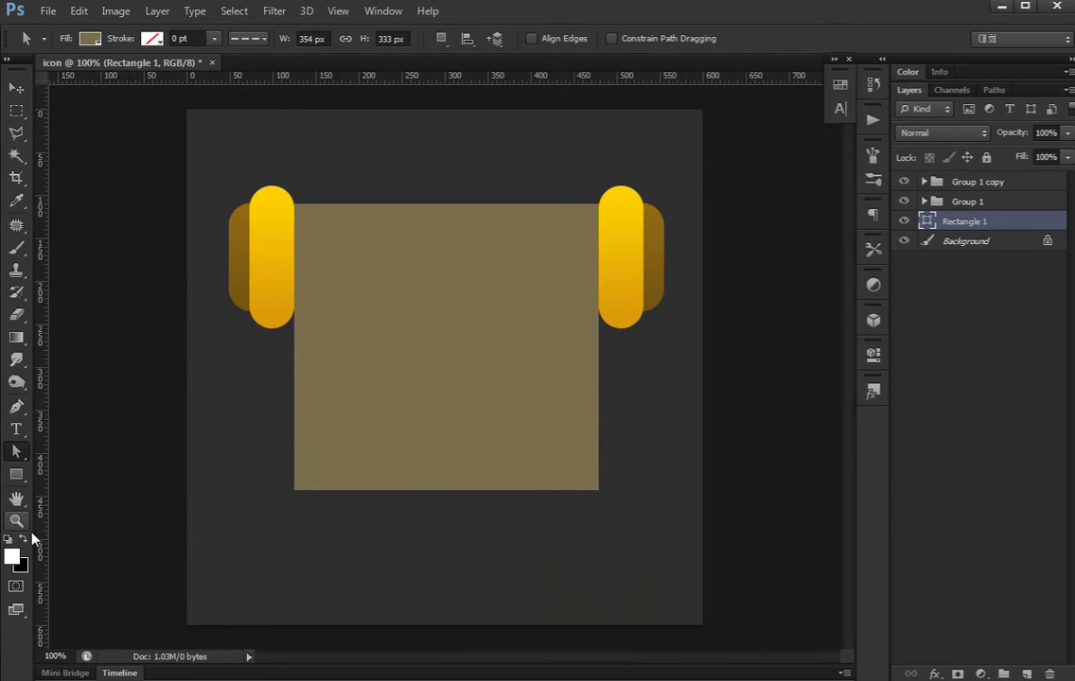
{"action": "left_click", "coordinate": [16, 474]}
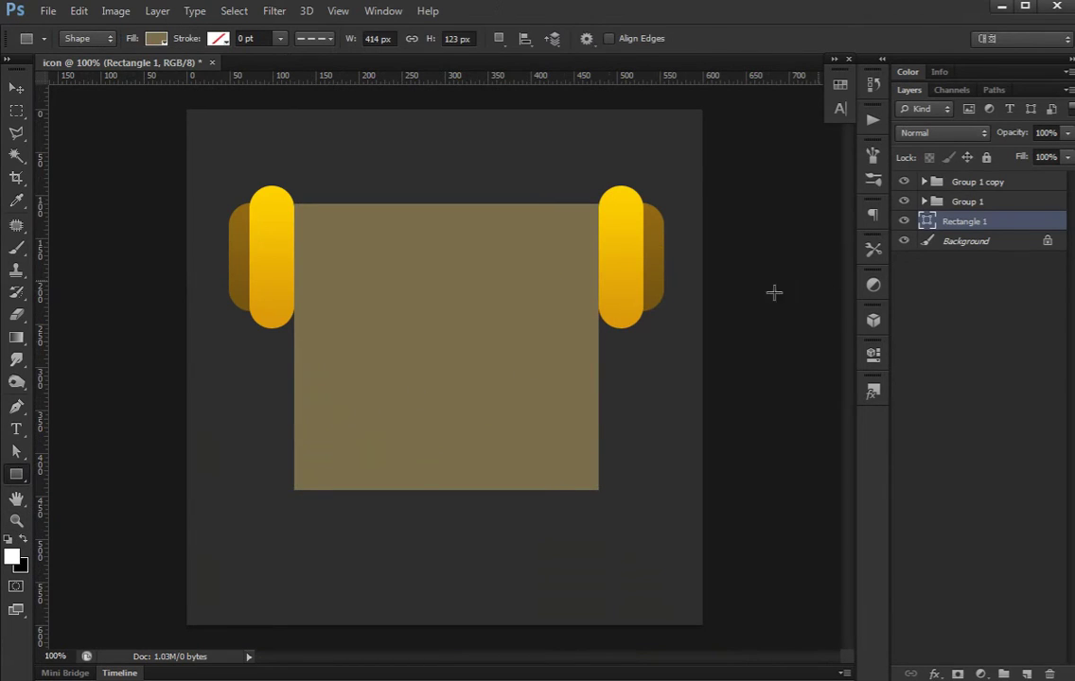
- Draw a small square below the sheet's bottom-left corner and rotate it 45° into a diamond
{"action": "key", "text": "alt"}
{"action": "left_click", "coordinate": [445, 340]}
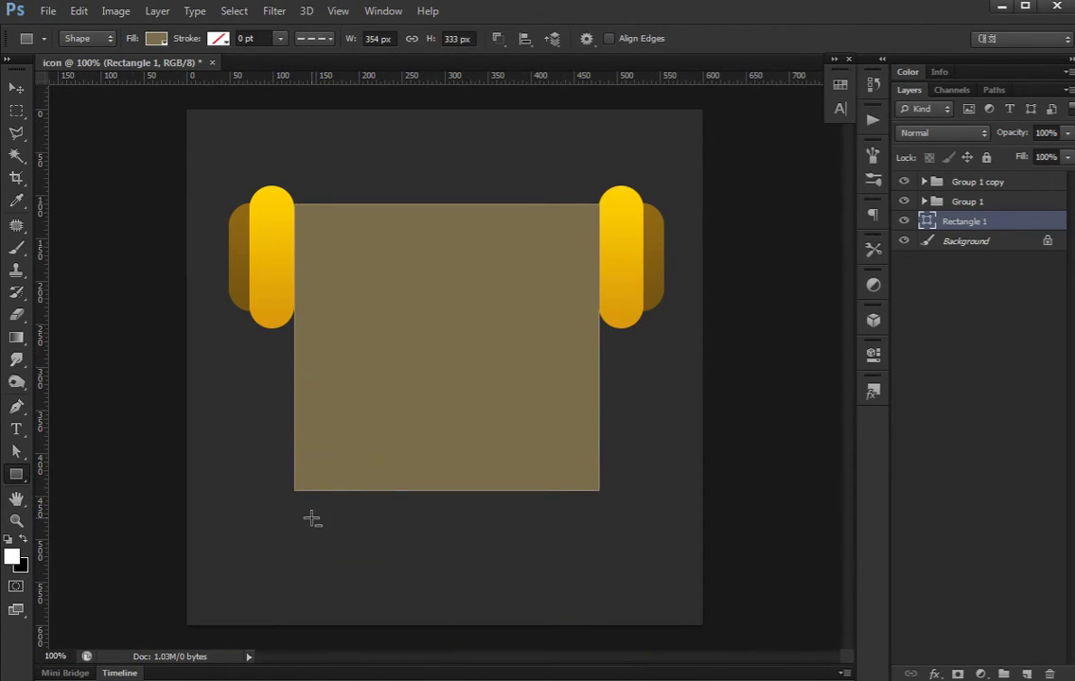
{"action": "left_click_drag", "start_coordinate": [312, 518], "coordinate": [338, 544]}
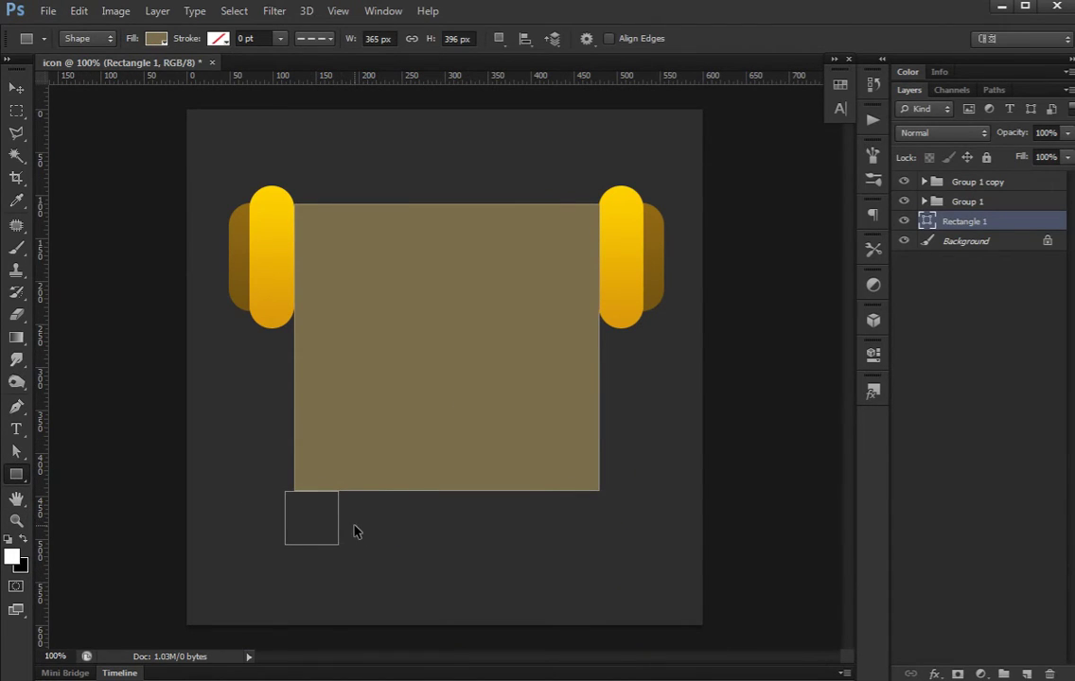
{"action": "key", "text": "a"}
{"action": "left_click", "coordinate": [313, 530]}
{"action": "key", "text": "ctrl+t"}
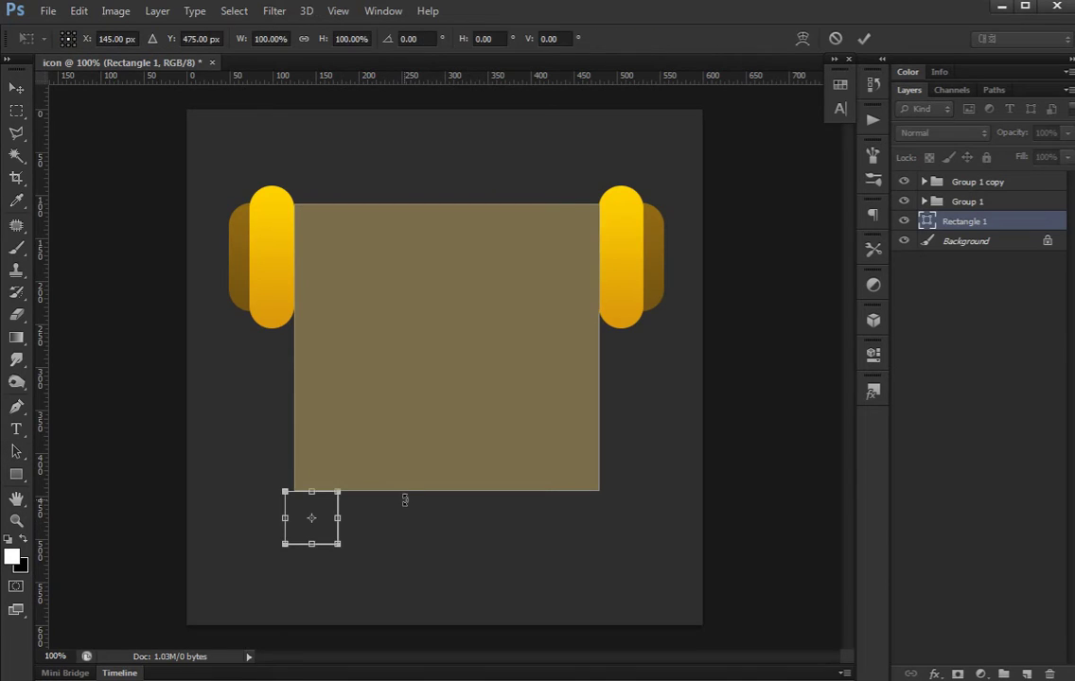
{"action": "left_click_drag", "start_coordinate": [403, 501], "coordinate": [358, 436]}
{"action": "key", "text": "shift+Up"}
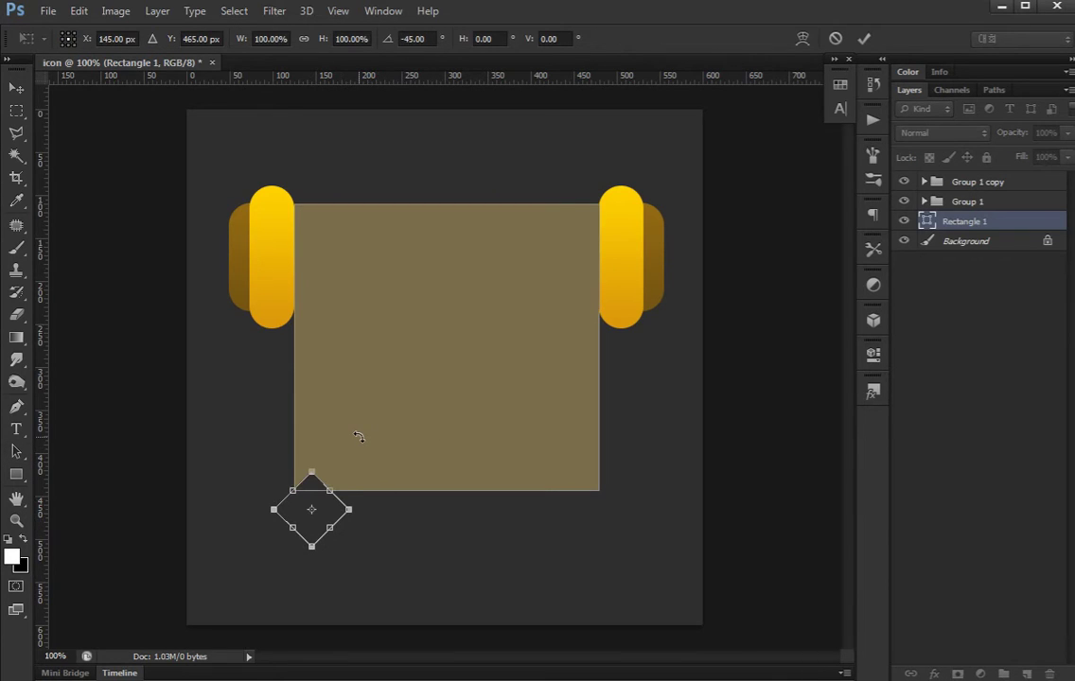
{"action": "key", "text": "Right"}
{"action": "key", "text": "Down"}
{"action": "key", "text": "Return"}
- Copy the diamond into second and third overlapping notches along the bottom edge
{"action": "key", "text": "ctrl+c"}
{"action": "key", "text": "ctrl+v"}
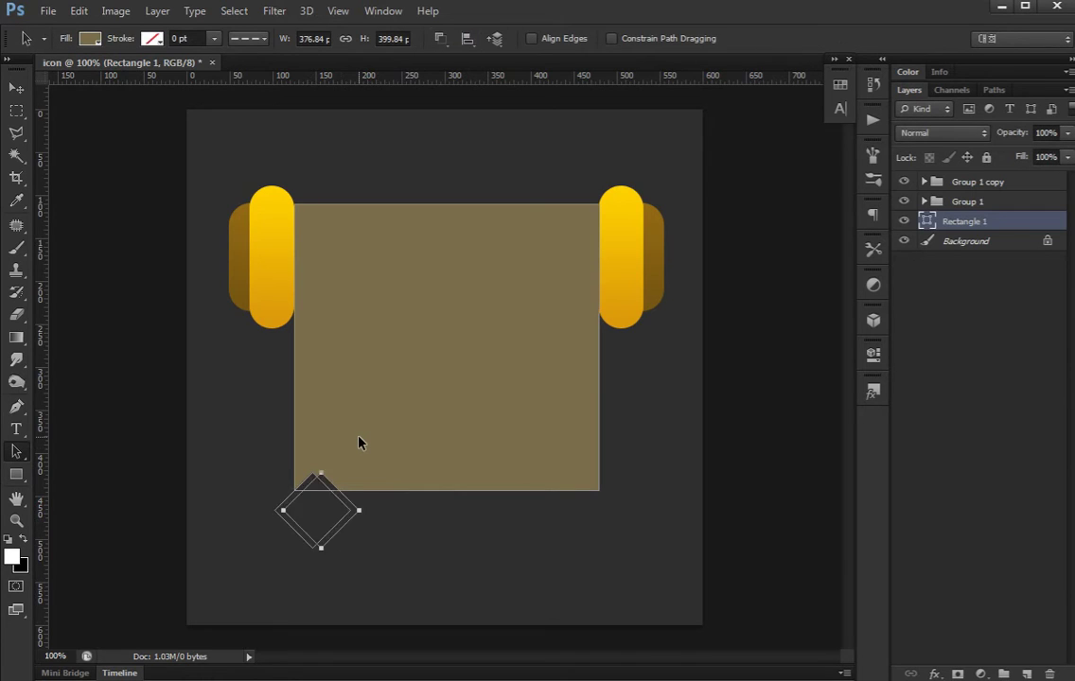
{"action": "key", "text": "shift+Right"}
{"action": "key", "text": "shift+Right"}
{"action": "key", "text": "shift+Right"}
{"action": "key", "text": "shift+Right"}
{"action": "key", "text": "shift+Right"}
{"action": "key", "text": "shift+Down"}
{"action": "key", "text": "shift+Left"}
{"action": "key", "text": "shift+Left"}
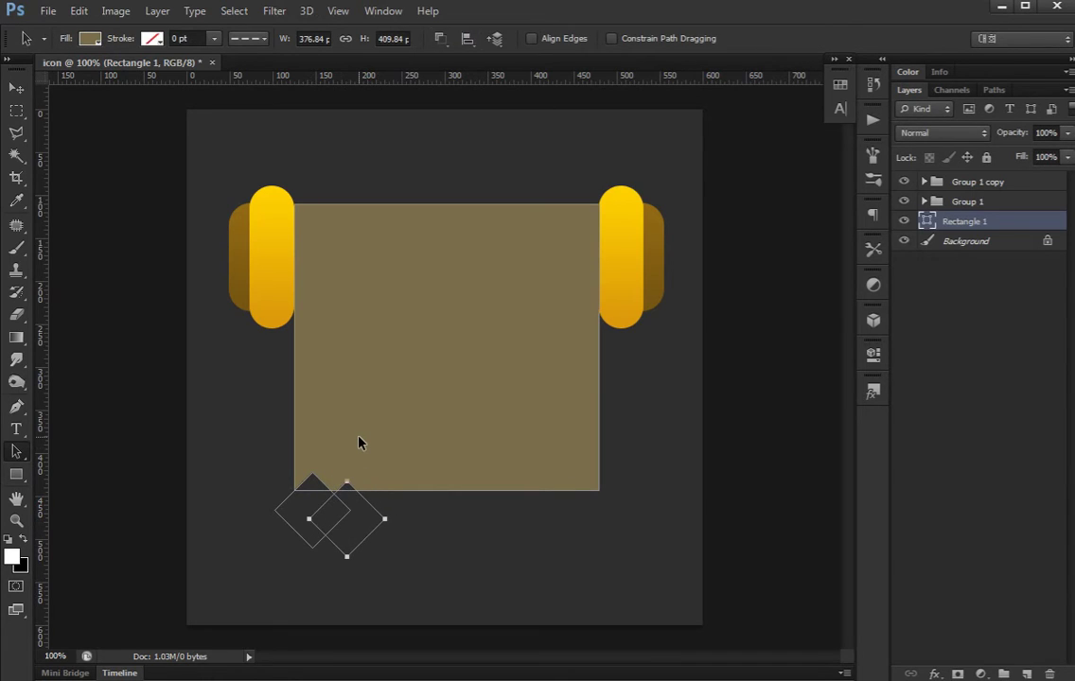
{"action": "key", "text": "shift+Left"}
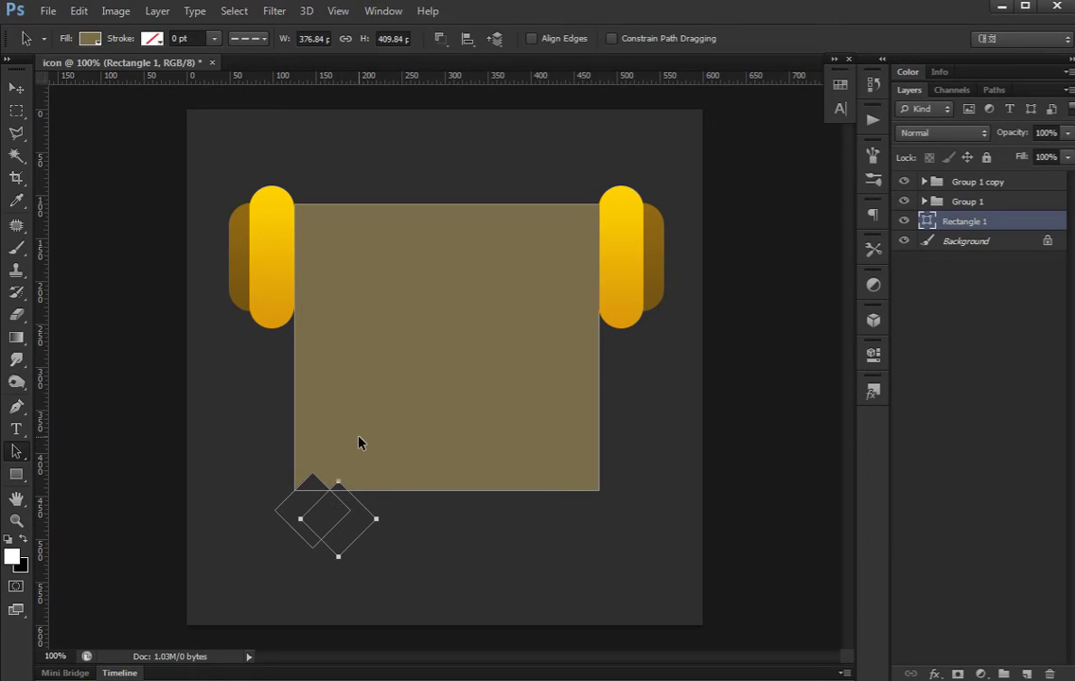
{"action": "key", "text": "ctrl+c"}
{"action": "key", "text": "ctrl+v"}
{"action": "key", "text": "shift+Right"}
- Add fourth and fifth diamond notches further right along the edge
{"action": "key", "text": "shift+Right"}
{"action": "key", "text": "shift+Right"}
{"action": "key", "text": "shift+Right"}
{"action": "key", "text": "shift+Up"}
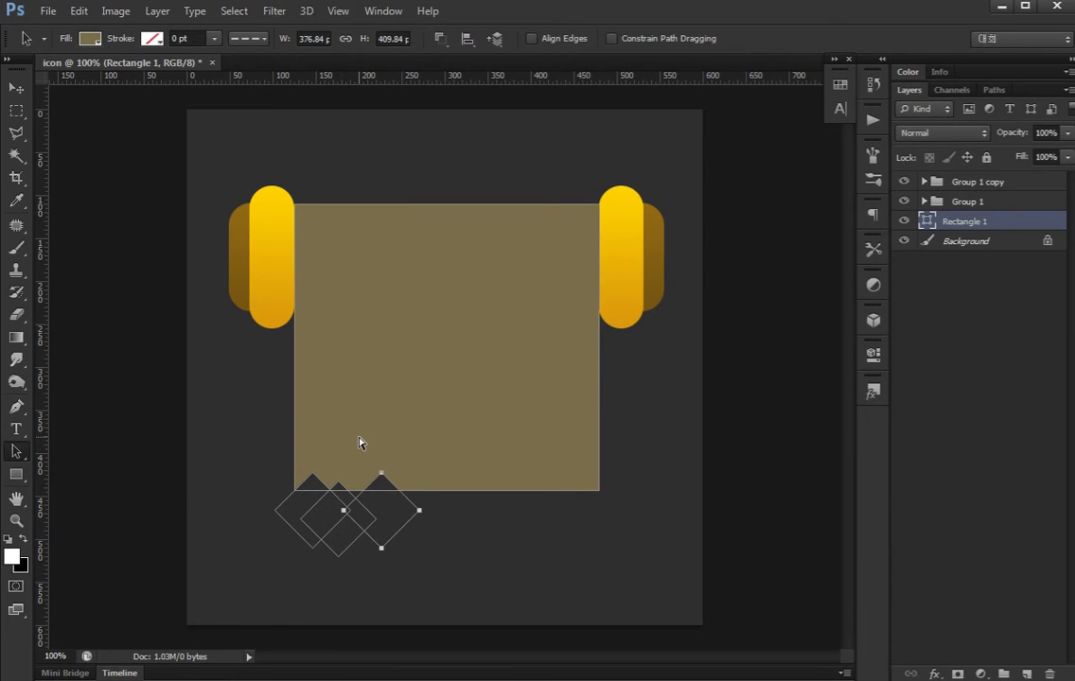
{"action": "key", "text": "ctrl+c"}
{"action": "key", "text": "ctrl+v"}
{"action": "key", "text": "shift+Right"}
{"action": "key", "text": "shift+Right"}
{"action": "key", "text": "shift+Right"}
{"action": "key", "text": "shift+Down"}
{"action": "key", "text": "shift+Right"}
{"action": "key", "text": "shift+Right"}
{"action": "key", "text": "ctrl+c"}
{"action": "key", "text": "ctrl+v"}
{"action": "key", "text": "shift+Right"}
{"action": "key", "text": "shift+Right"}
{"action": "key", "text": "shift+Right"}
- Add a sixth diamond notch, nudged slightly down-right
{"action": "key", "text": "shift+Right"}
{"action": "key", "text": "shift+Right"}
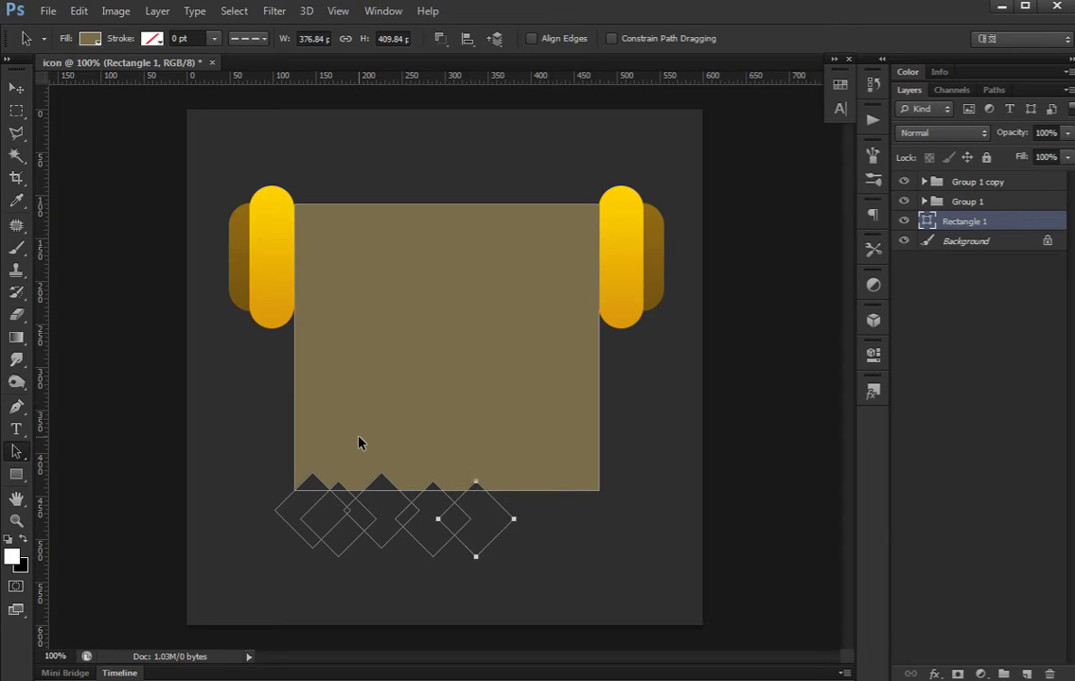
{"action": "key", "text": "shift+Right"}
{"action": "key", "text": "ctrl+c"}
{"action": "key", "text": "ctrl+v"}
{"action": "key", "text": "shift+Right"}
{"action": "key", "text": "shift+Right"}
{"action": "key", "text": "shift+Right"}
{"action": "key", "text": "shift+Up"}
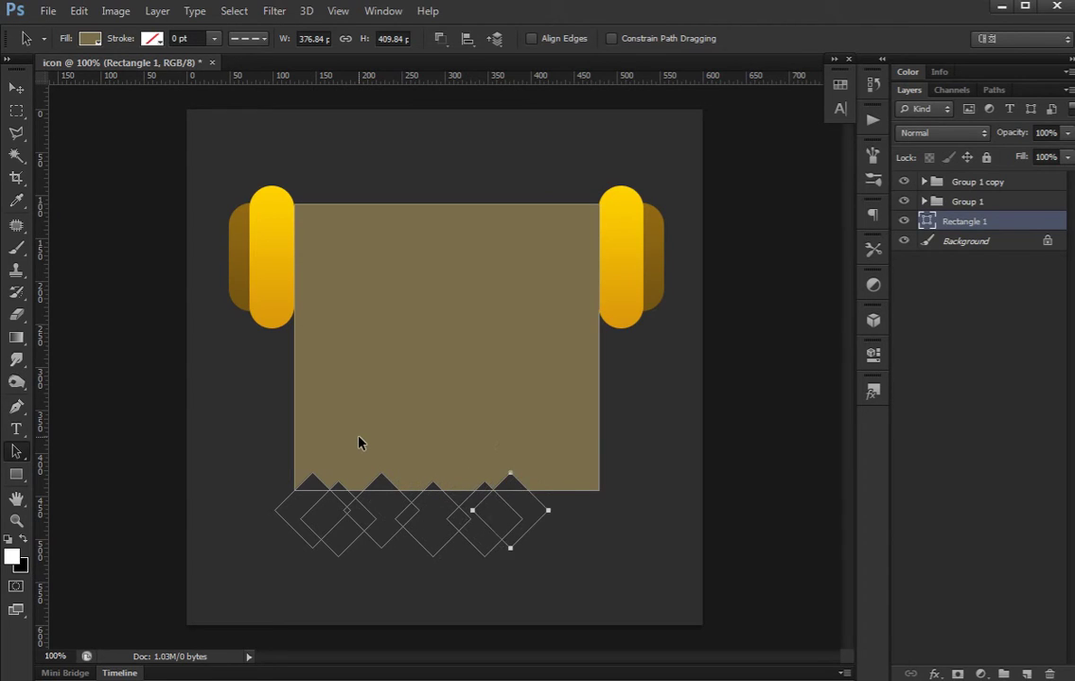
{"action": "key", "text": "shift+Right"}
- Place a final diamond near the right corner and commit the zigzag edge
{"action": "key", "text": "shift+Right"}
{"action": "key", "text": "Right"}
{"action": "key", "text": "Right"}
{"action": "key", "text": "Right"}
{"action": "key", "text": "Down"}
{"action": "key", "text": "Down"}
{"action": "key", "text": "Down"}
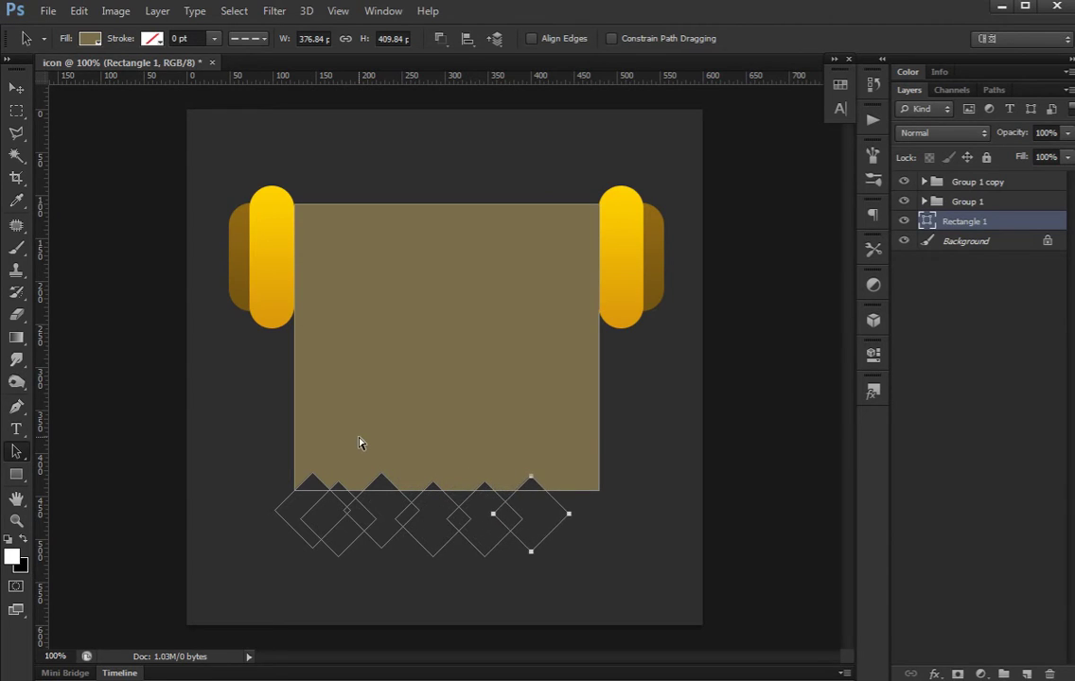
{"action": "key", "text": "ctrl+c"}
{"action": "key", "text": "ctrl+v"}
{"action": "key", "text": "shift+Right"}
{"action": "key", "text": "shift+Right"}
{"action": "key", "text": "shift+Right"}
{"action": "key", "text": "shift+Right"}
{"action": "key", "text": "Up"}
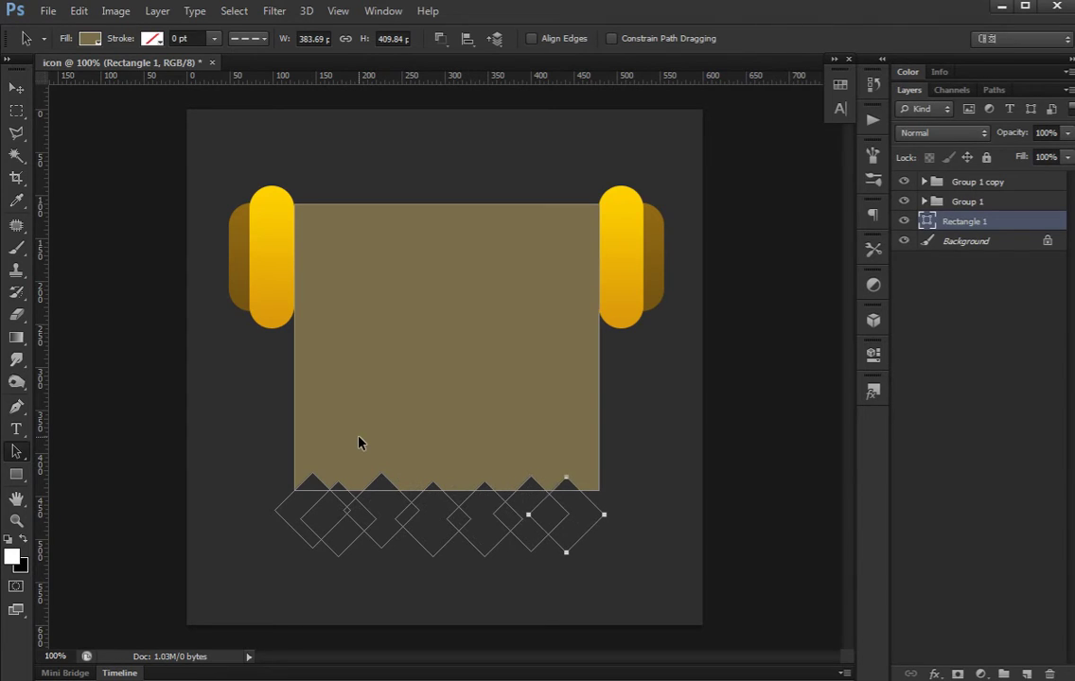
{"action": "key", "text": "Up"}
{"action": "key", "text": "Right"}
{"action": "key", "text": "Right"}
{"action": "key", "text": "Right"}
{"action": "key", "text": "Up"}
{"action": "key", "text": "Up"}
{"action": "key", "text": "Up"}
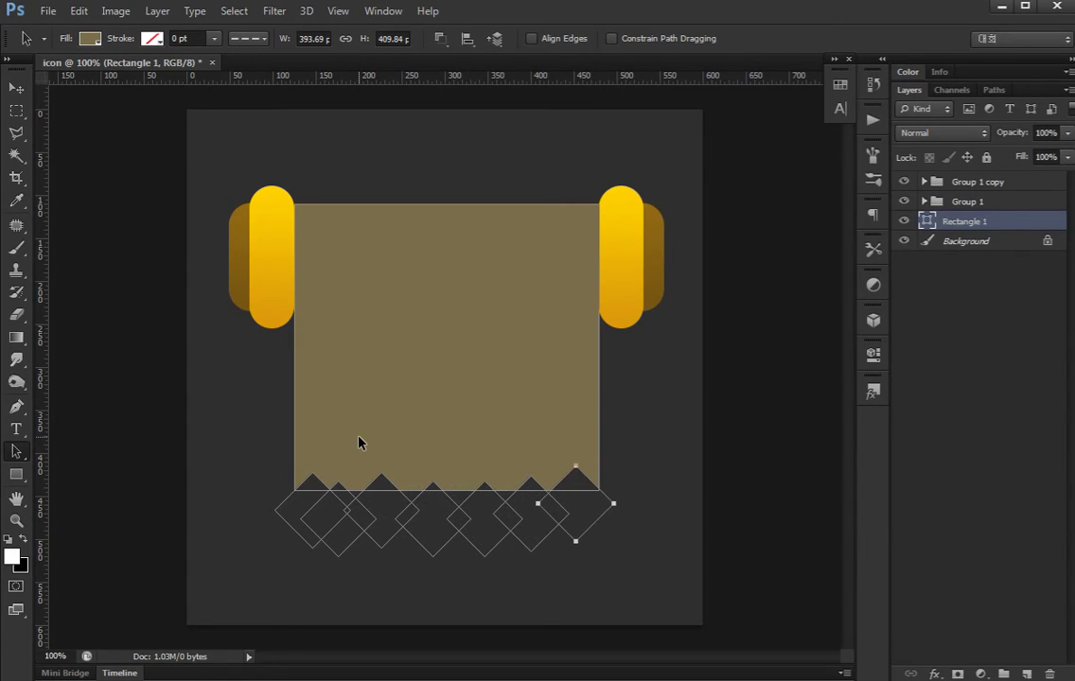
{"action": "key", "text": "Return"}
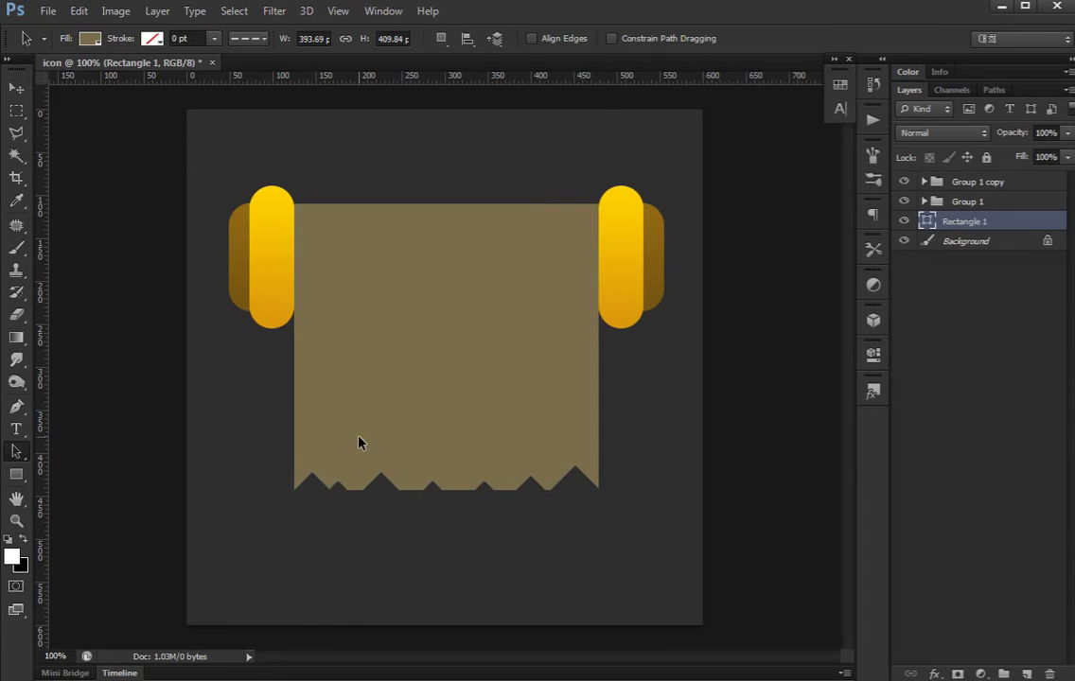
- Select the Rectangle 1 sheet layer and duplicate its shape onto a new layer
{"action": "key", "text": "v"}
{"action": "left_click", "coordinate": [946, 404]}
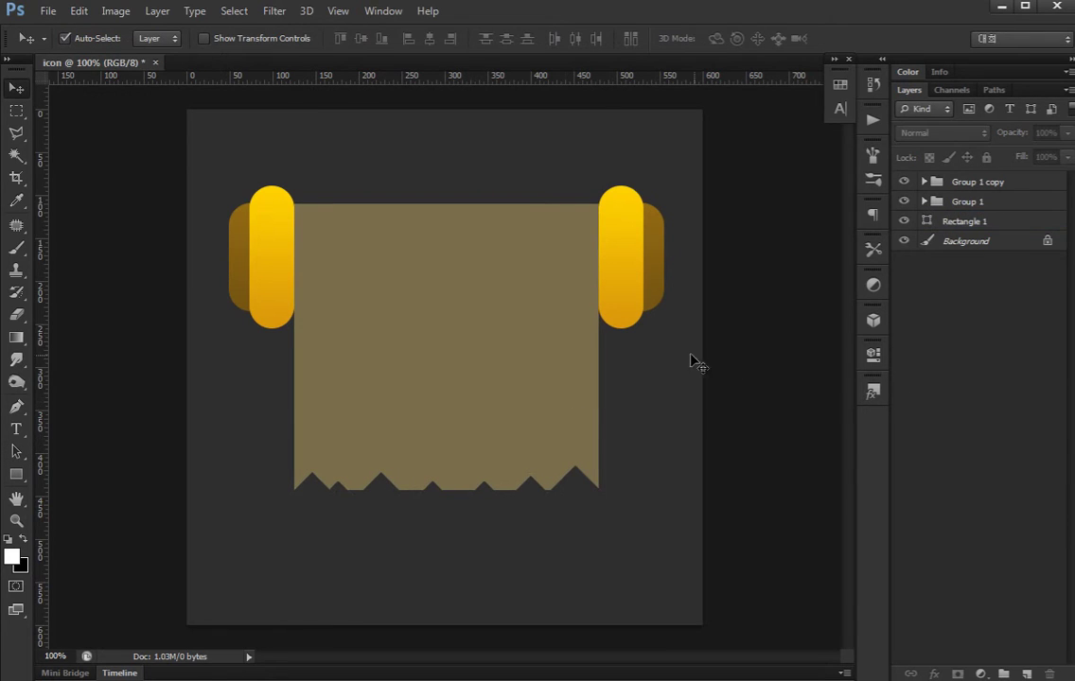
{"action": "left_click", "coordinate": [533, 336]}
{"action": "key", "text": "ctrl+plus"}
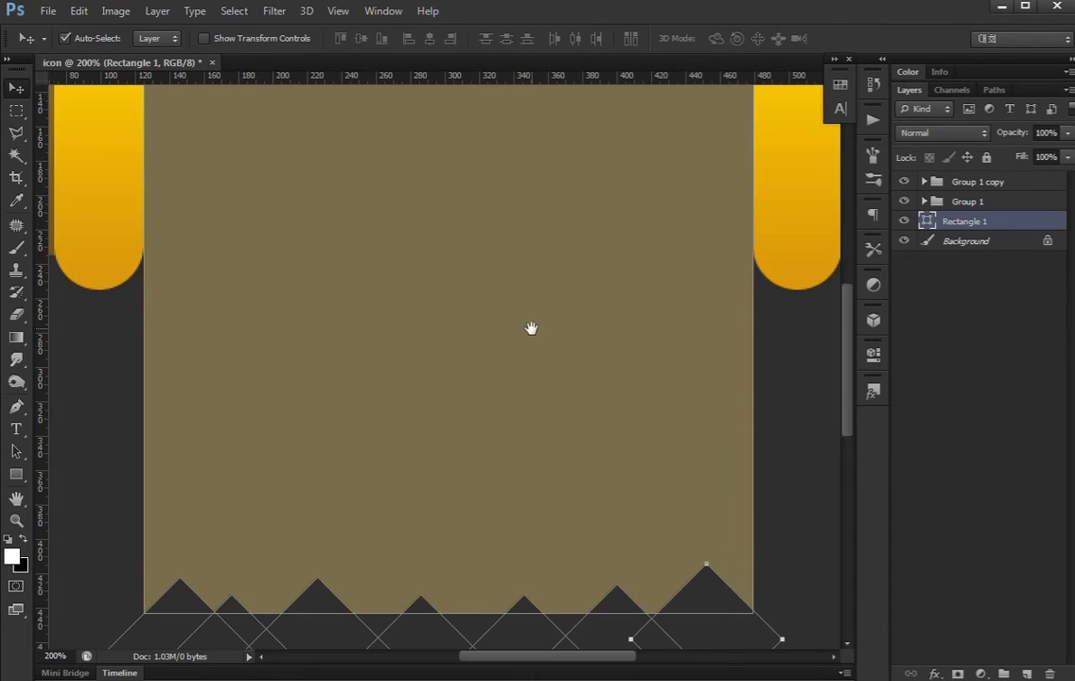
{"action": "scroll", "coordinate": [439, 375], "scroll_direction": "up", "scroll_amount": 3}
{"action": "scroll", "coordinate": [339, 369], "scroll_direction": "up", "scroll_amount": 1}
{"action": "key", "text": "a"}
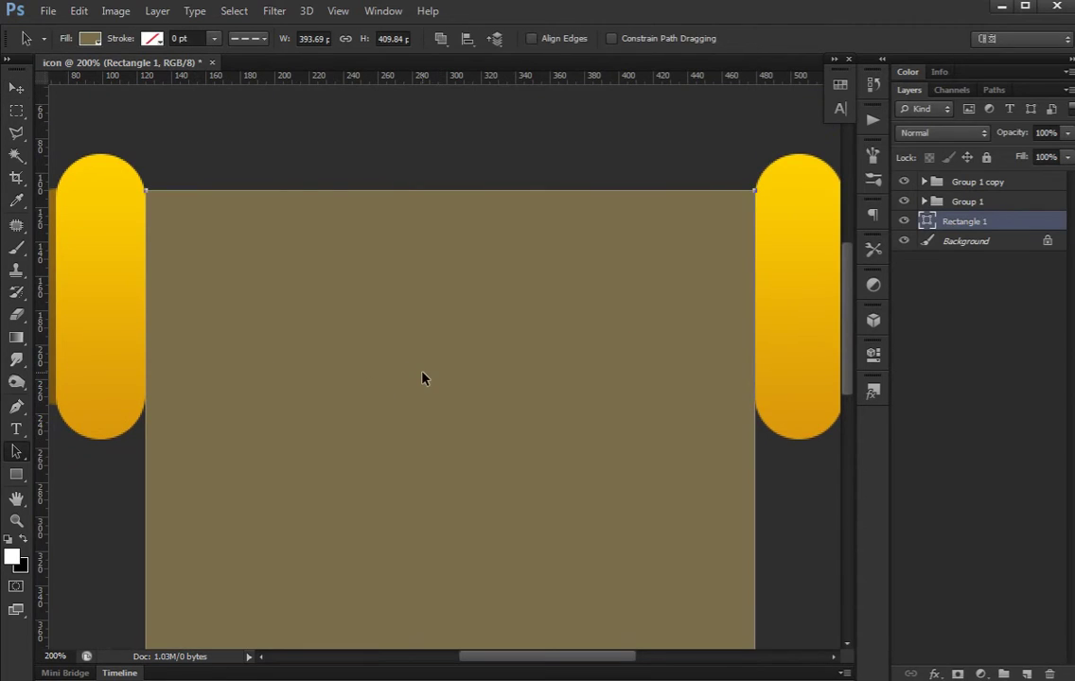
{"action": "key", "text": "ctrl+minus"}
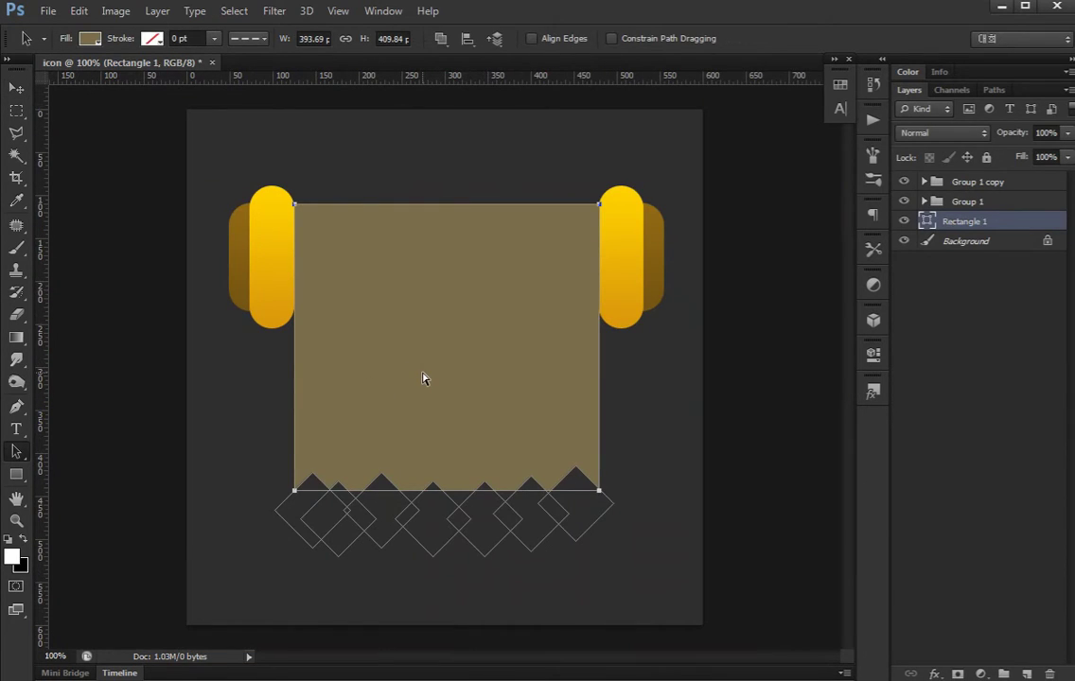
{"action": "key", "text": "ctrl+shift+j"}
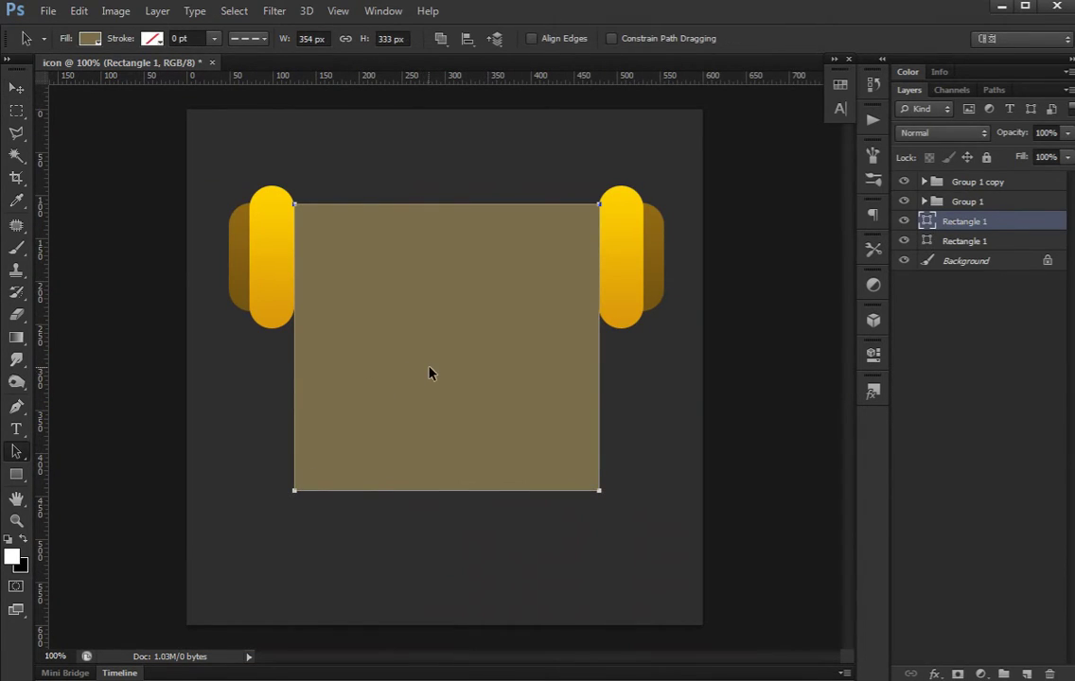
- Raise the copy's bottom anchors to shrink it into a narrow top strip
{"action": "left_click_drag", "start_coordinate": [393, 399], "coordinate": [292, 504]}
{"action": "key", "text": "ctrl+z"}
{"action": "left_click_drag", "start_coordinate": [431, 436], "coordinate": [597, 532]}
{"action": "key", "text": "shift+Up"}
{"action": "key", "text": "shift+Up"}
{"action": "key", "text": "shift+Up"}
{"action": "key", "text": "shift+Up"}
{"action": "key", "text": "shift+Up"}
{"action": "key", "text": "shift+Up"}
{"action": "key", "text": "shift+Up"}
{"action": "key", "text": "shift+Up"}
{"action": "key", "text": "shift+Up"}
{"action": "key", "text": "shift+Up"}
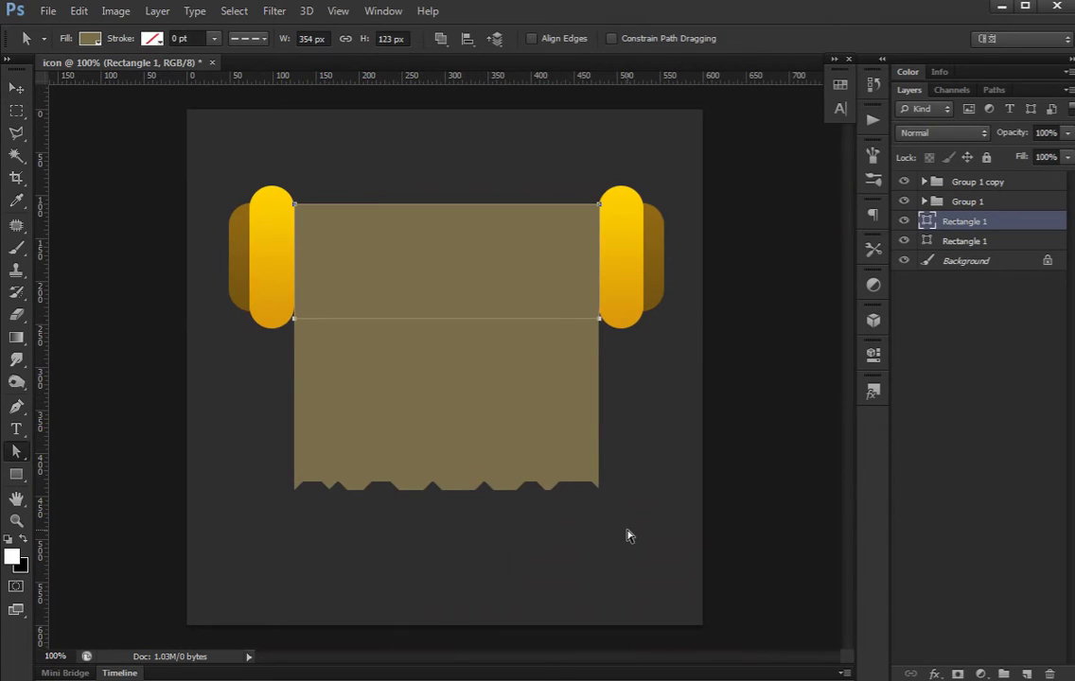
{"action": "key", "text": "shift+Up"}
{"action": "key", "text": "shift+Up"}
{"action": "key", "text": "shift+Up"}
{"action": "key", "text": "ctrl+plus"}
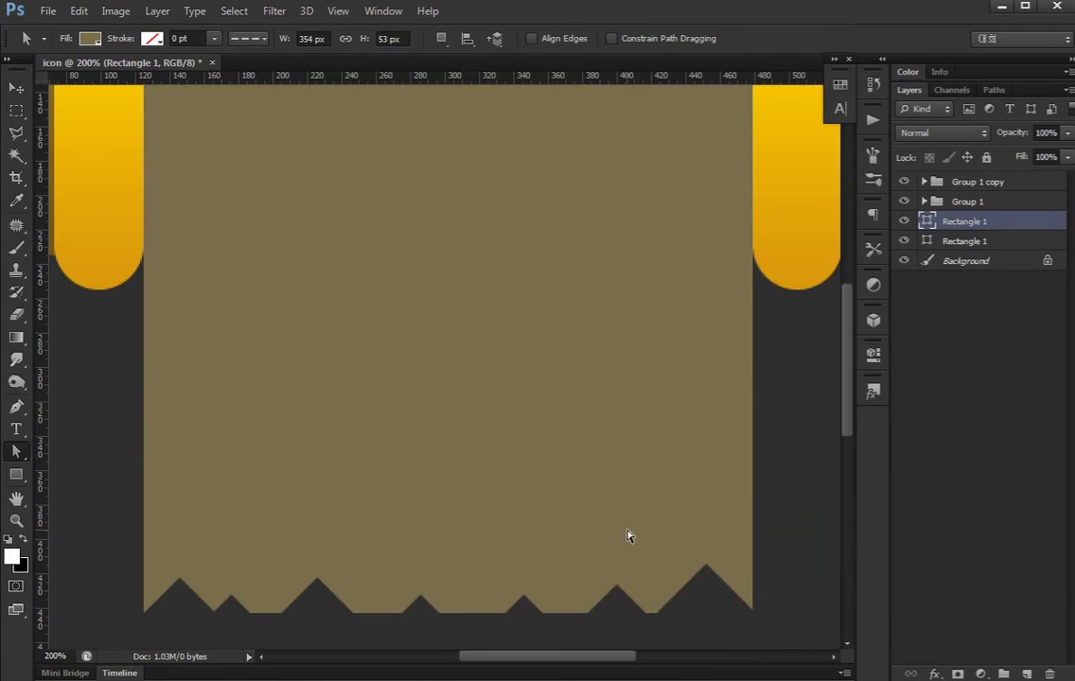
{"action": "left_click_drag", "start_coordinate": [484, 366], "coordinate": [464, 519]}
- Turn on a Gradient Overlay in the top strip's layer style
{"action": "key", "text": "v"}
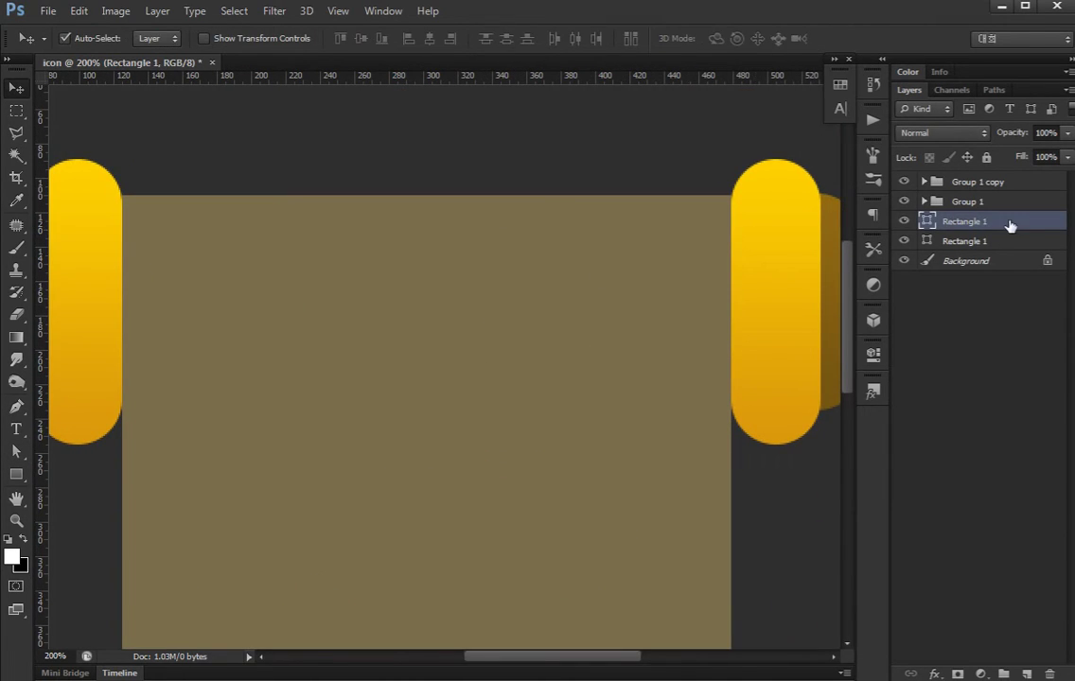
{"action": "double_click", "coordinate": [1011, 225]}
{"action": "left_click", "coordinate": [545, 494]}
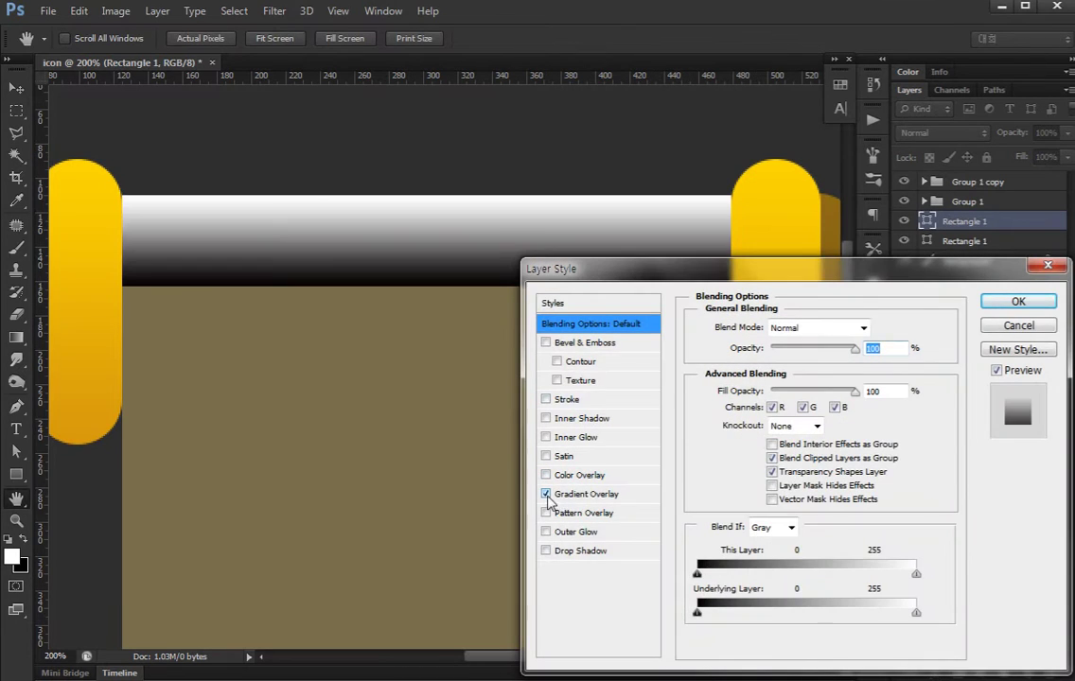
{"action": "left_click", "coordinate": [586, 494]}
- Set both gradient stops to the sampled sheet brown, with the right stop lightened
{"action": "left_click", "coordinate": [799, 367]}
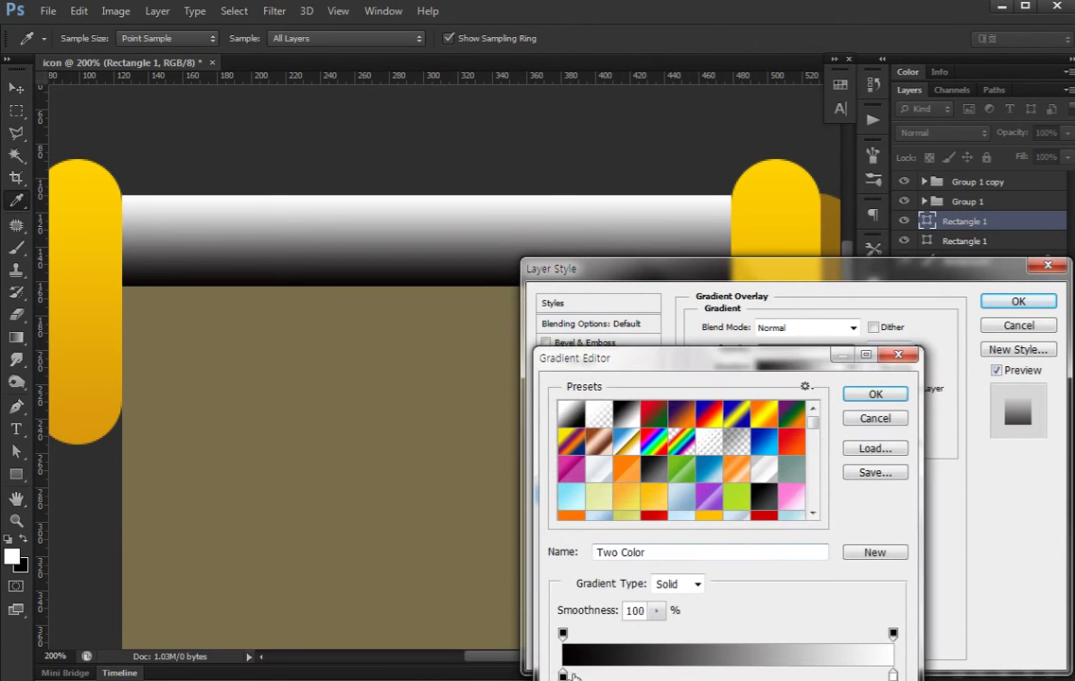
{"action": "double_click", "coordinate": [562, 674]}
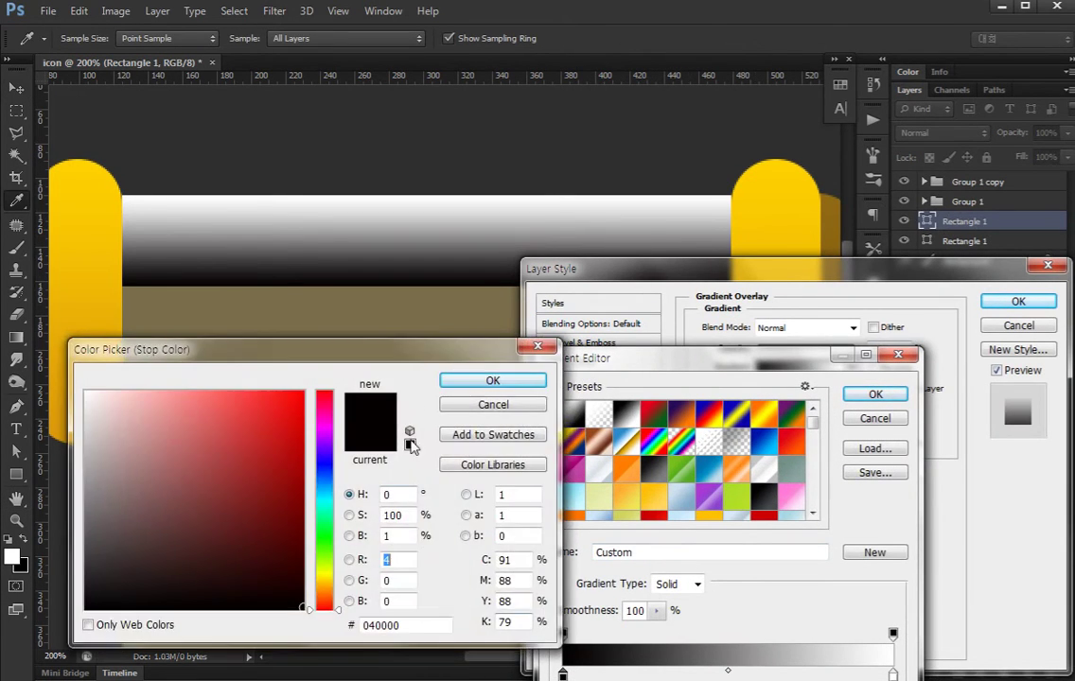
{"action": "left_click", "coordinate": [426, 301]}
{"action": "key", "text": "Return"}
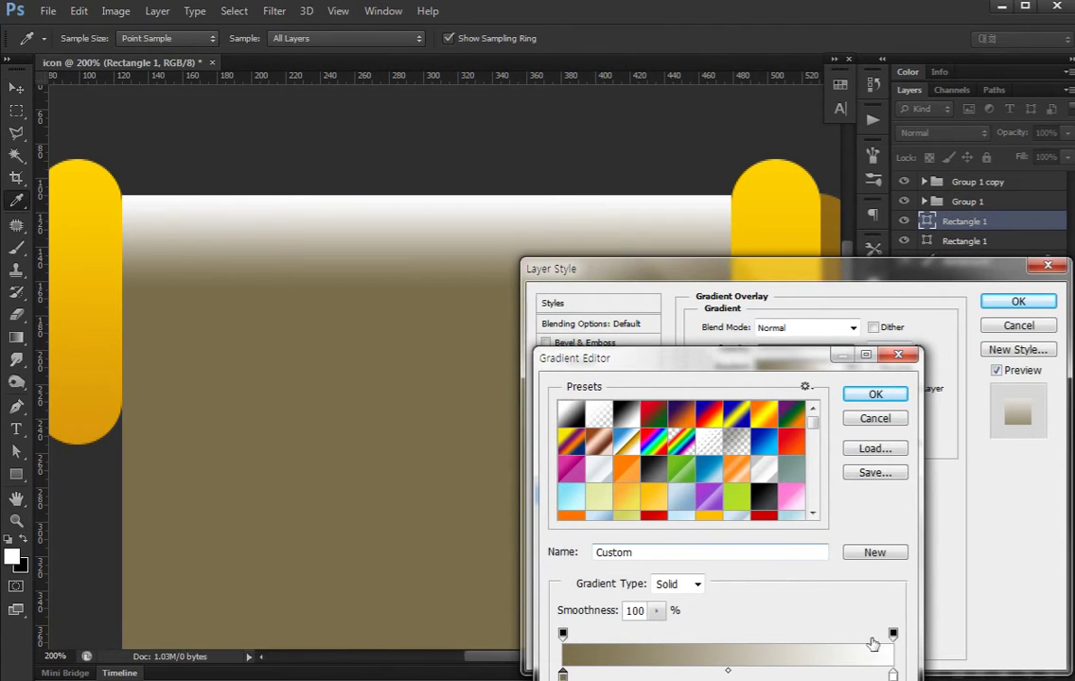
{"action": "double_click", "coordinate": [893, 673]}
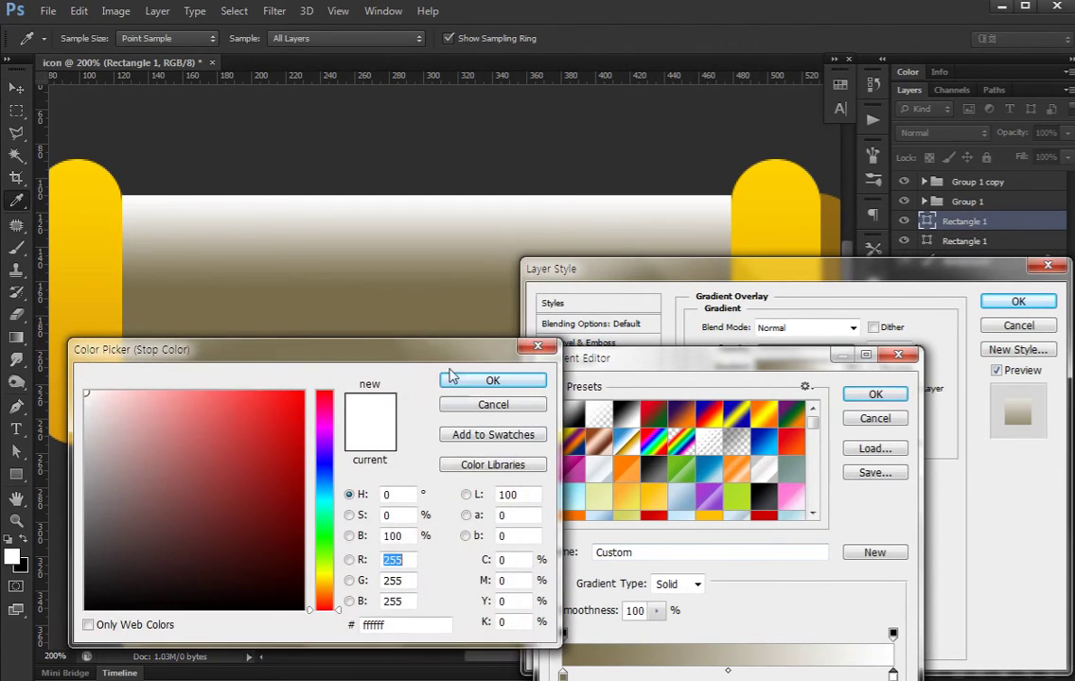
{"action": "left_click", "coordinate": [412, 307]}
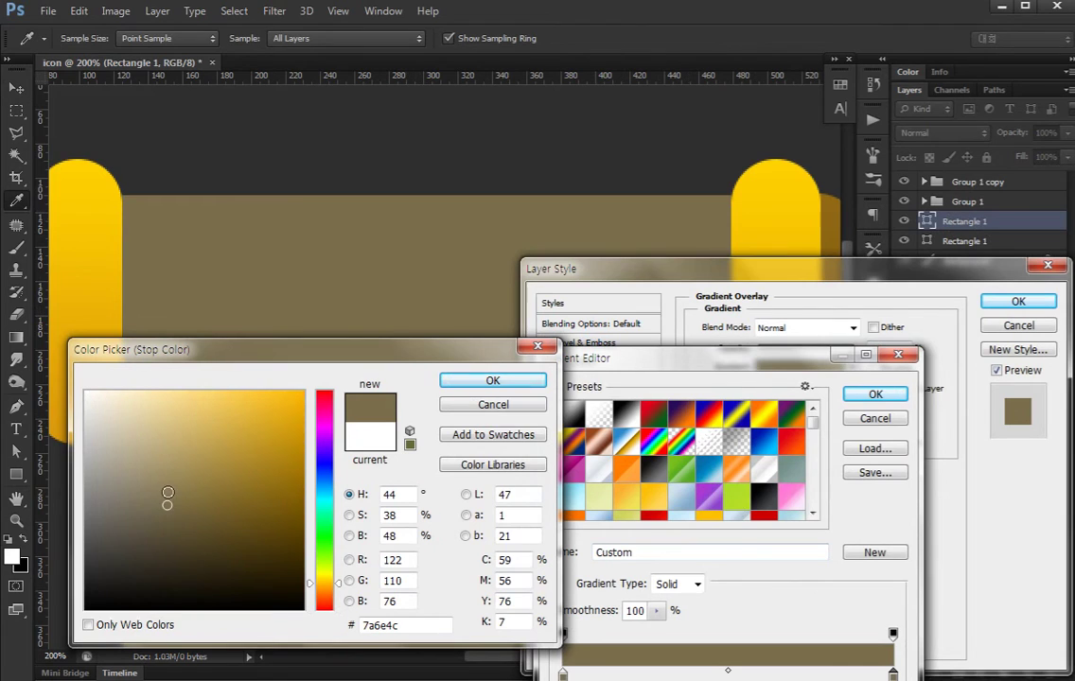
{"action": "left_click_drag", "start_coordinate": [168, 499], "coordinate": [175, 473]}
{"action": "left_click", "coordinate": [488, 379]}
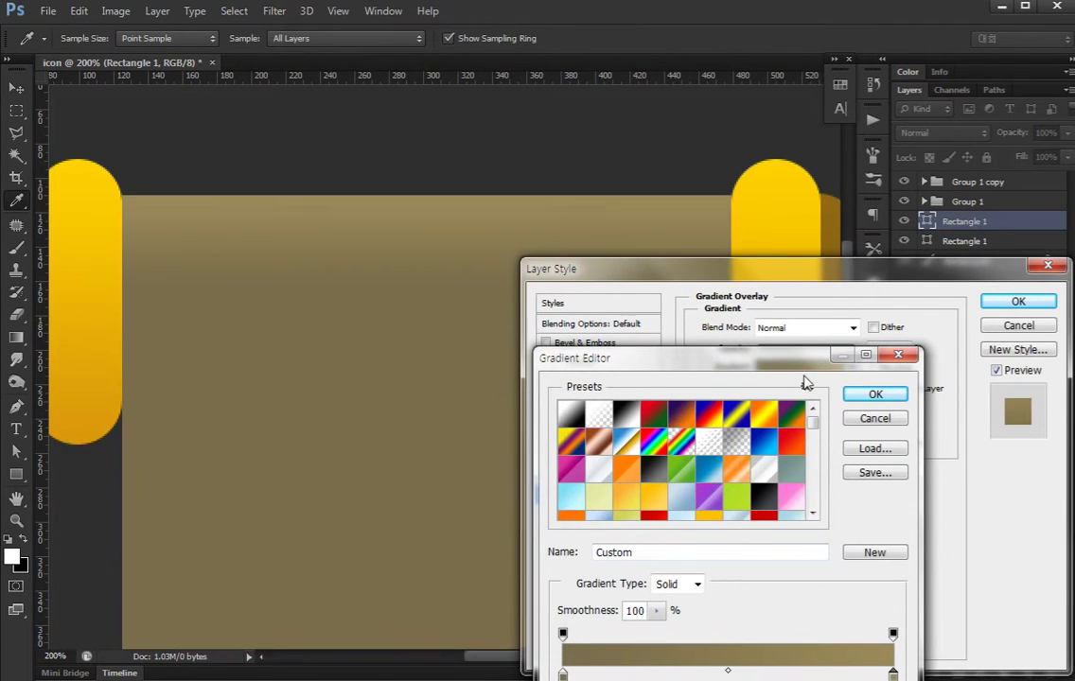
{"action": "left_click", "coordinate": [876, 395]}
- Apply the gradient and raise the strip's bottom anchors to about 43 px tall
{"action": "left_click", "coordinate": [1018, 301]}
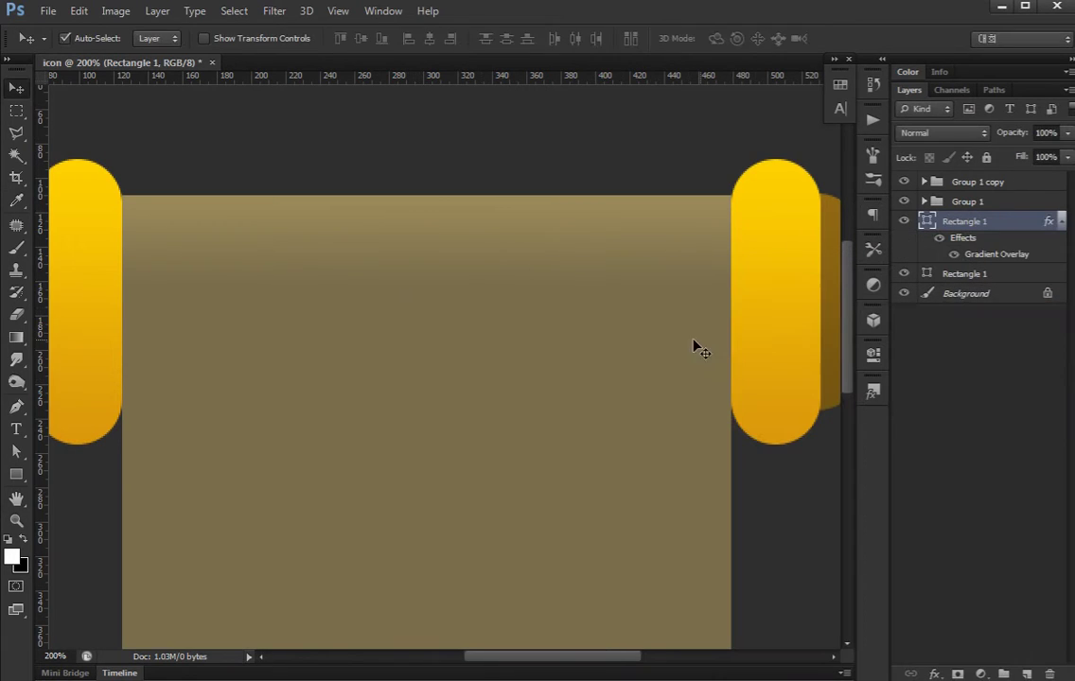
{"action": "key", "text": "a"}
{"action": "left_click_drag", "start_coordinate": [281, 236], "coordinate": [122, 314]}
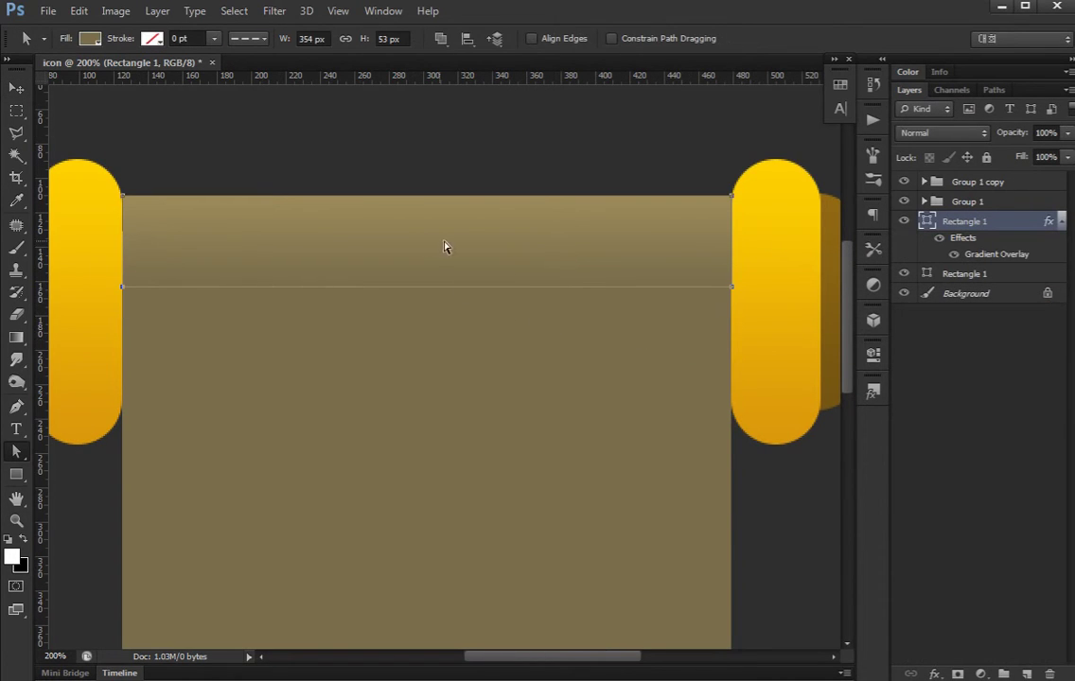
{"action": "left_click_drag", "start_coordinate": [461, 246], "coordinate": [757, 304]}
{"action": "key", "text": "shift+Up"}
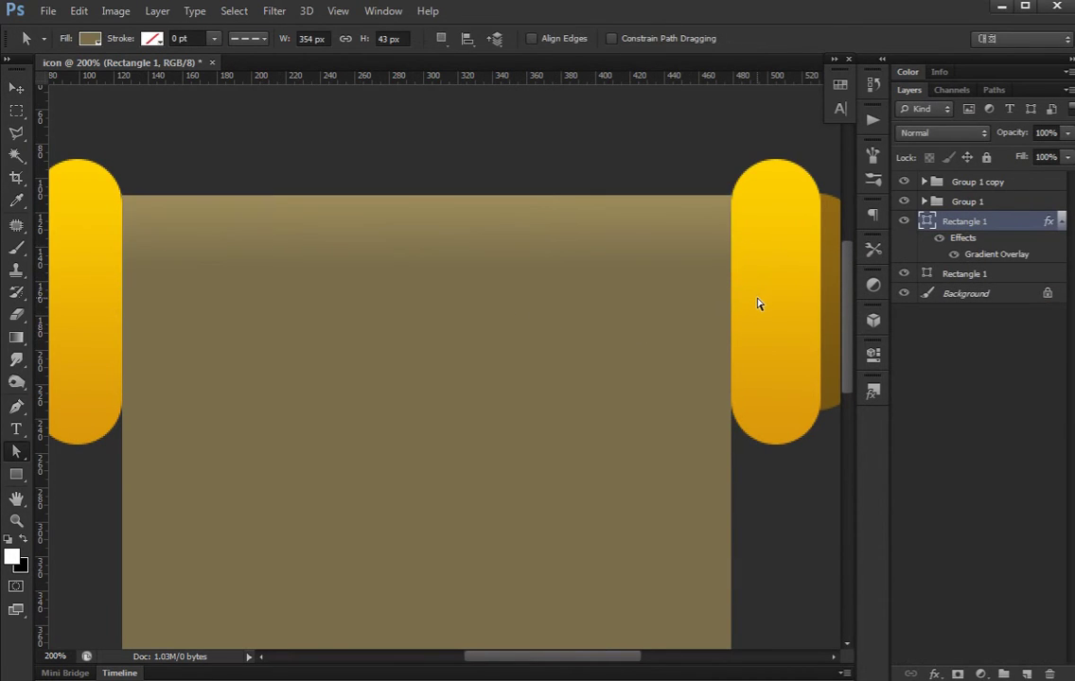
{"action": "key", "text": "ctrl+minus"}
{"action": "key", "text": "ctrl+minus"}
{"action": "key", "text": "ctrl+plus"}
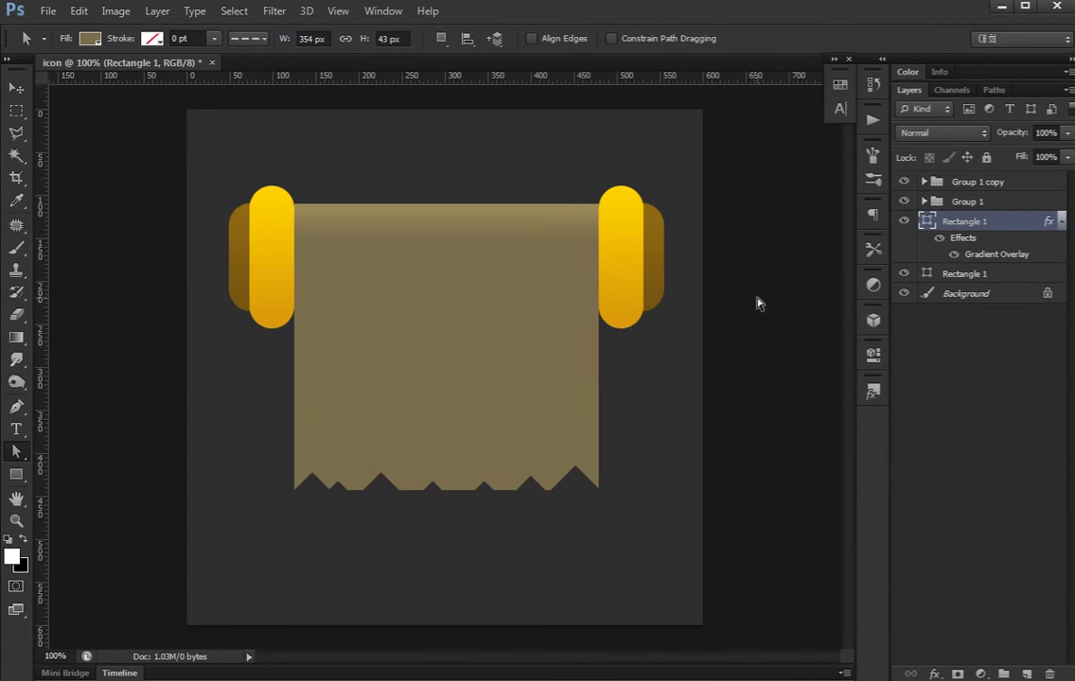
- Select the main torn sheet layer (lower Rectangle 1) and check its outline
{"action": "key", "text": "v"}
{"action": "left_click", "coordinate": [636, 411]}
{"action": "left_click", "coordinate": [519, 415]}
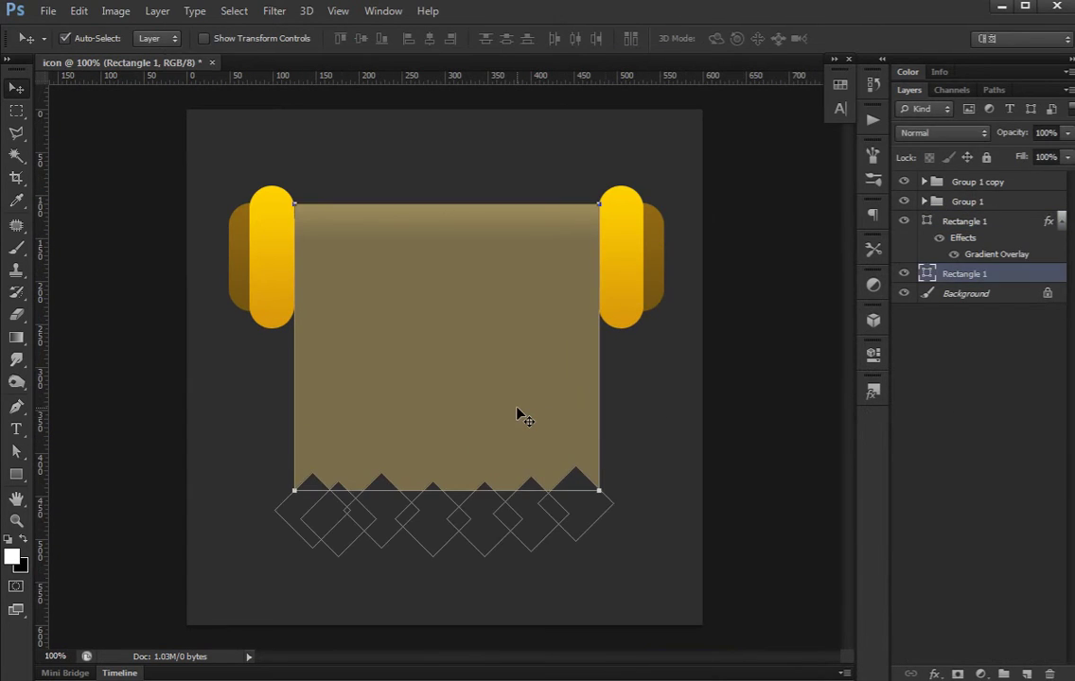
{"action": "key", "text": "ctrl+plus"}
{"action": "key", "text": "a"}
{"action": "key", "text": "ctrl+minus"}
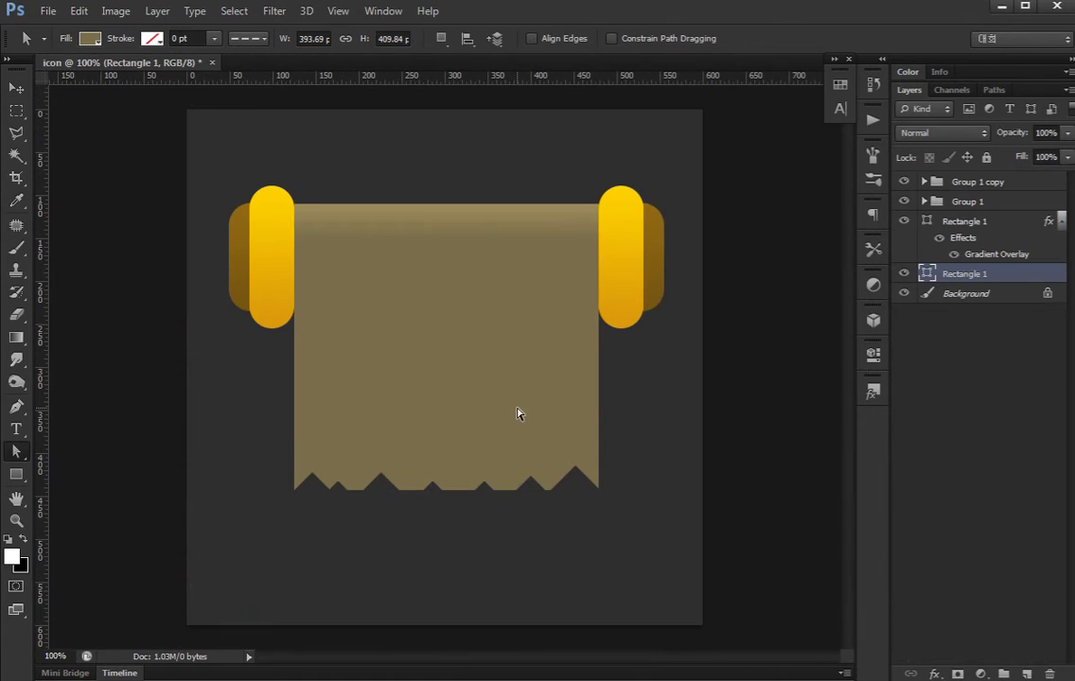
- Set the sheet gradient's dark stop to the tan sampled from the roll's top bar
{"action": "double_click", "coordinate": [1021, 275]}
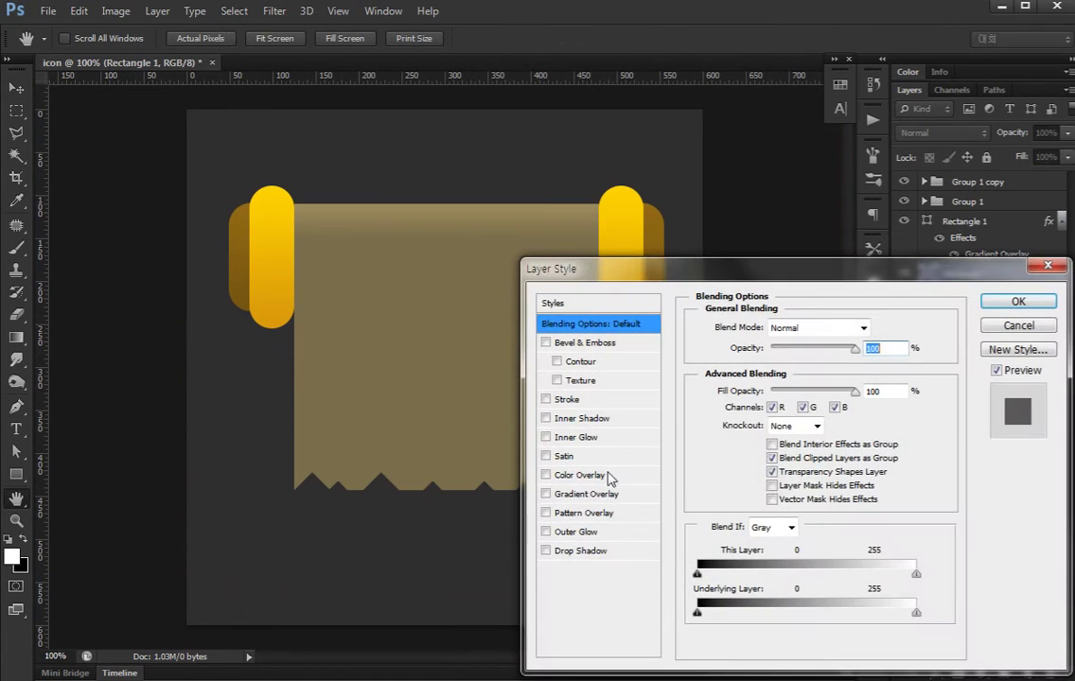
{"action": "left_click", "coordinate": [569, 496]}
{"action": "left_click", "coordinate": [811, 368]}
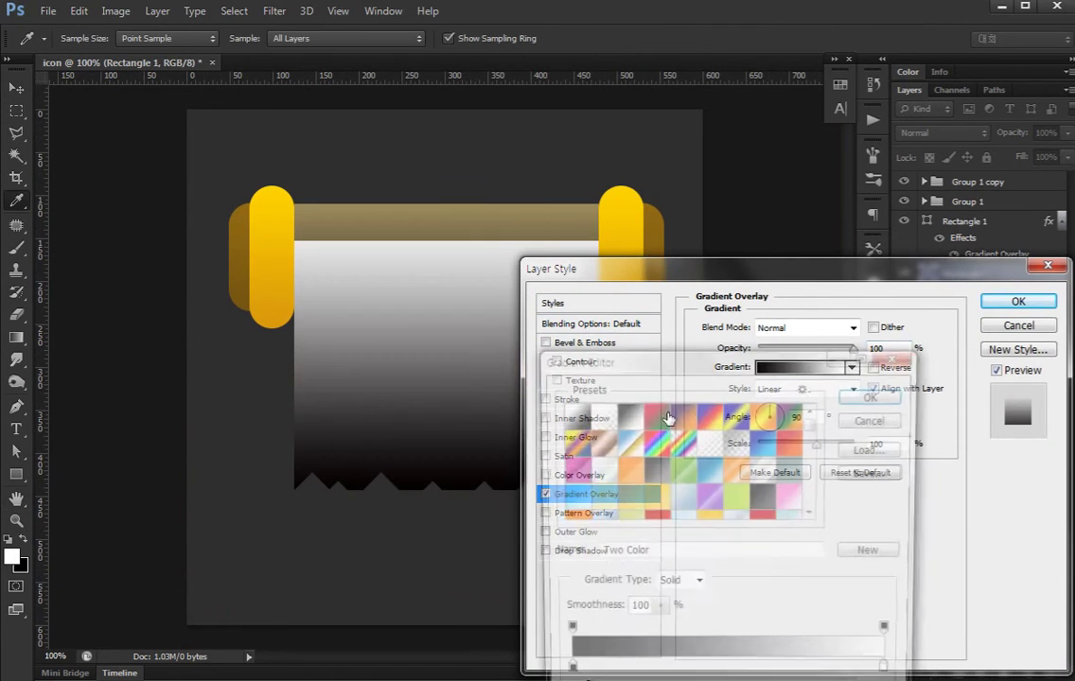
{"action": "double_click", "coordinate": [563, 675]}
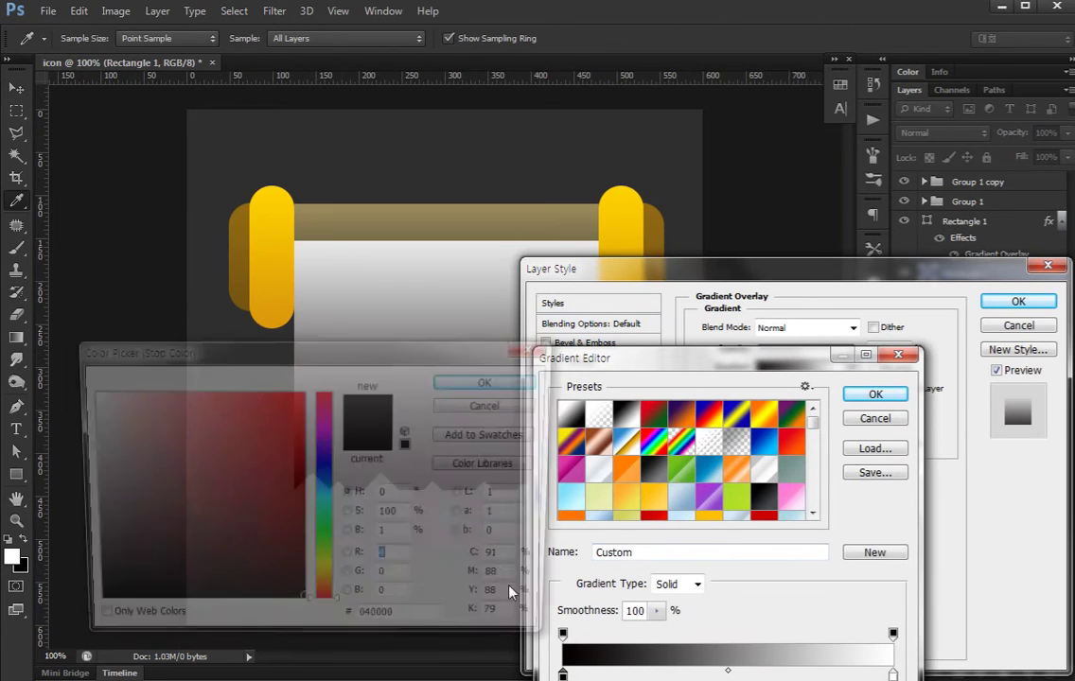
{"action": "key", "text": "ctrl+plus"}
{"action": "key", "text": "ctrl+plus"}
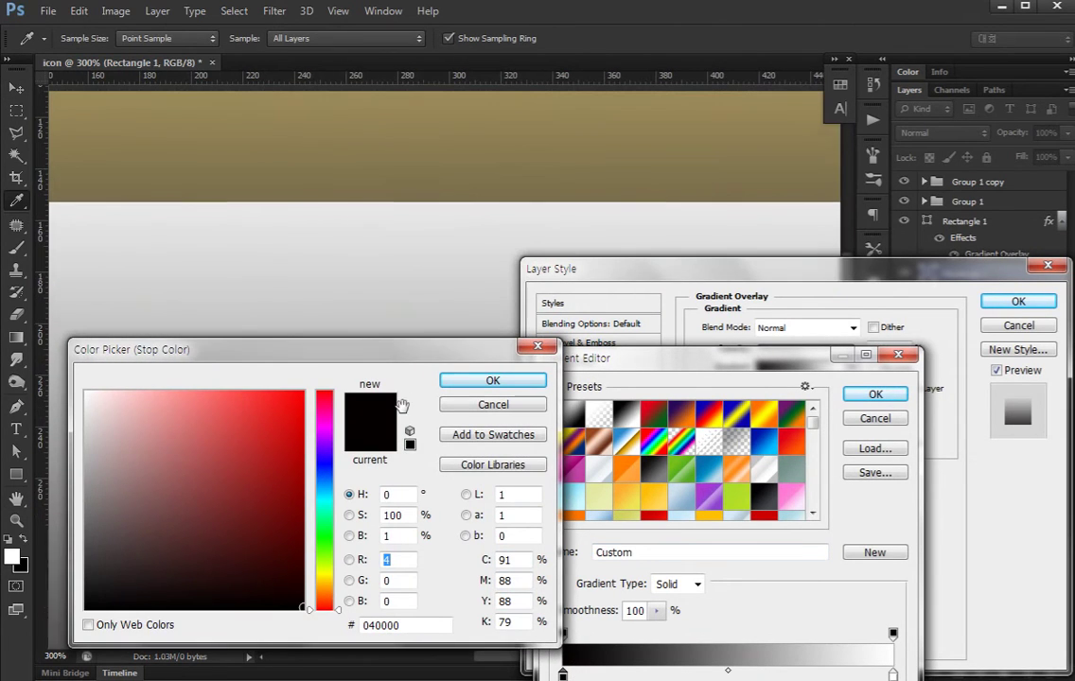
{"action": "left_click", "coordinate": [431, 191]}
{"action": "key", "text": "Return"}
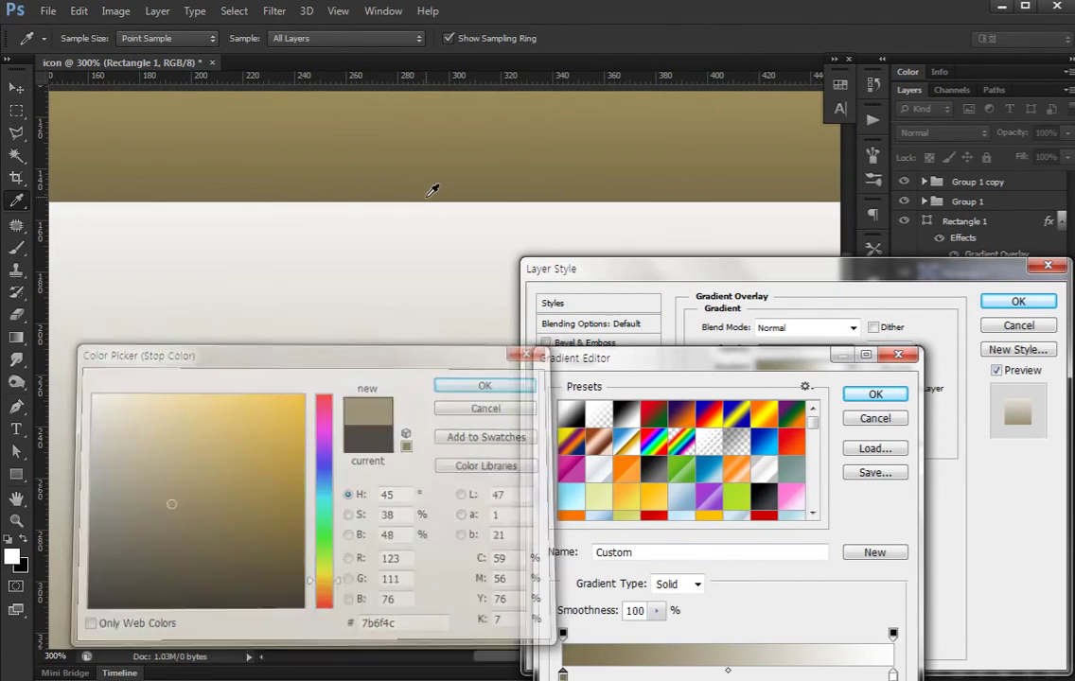
- Make the light stop tan too, then deepen one stop to a darker brown and apply
{"action": "double_click", "coordinate": [892, 675]}
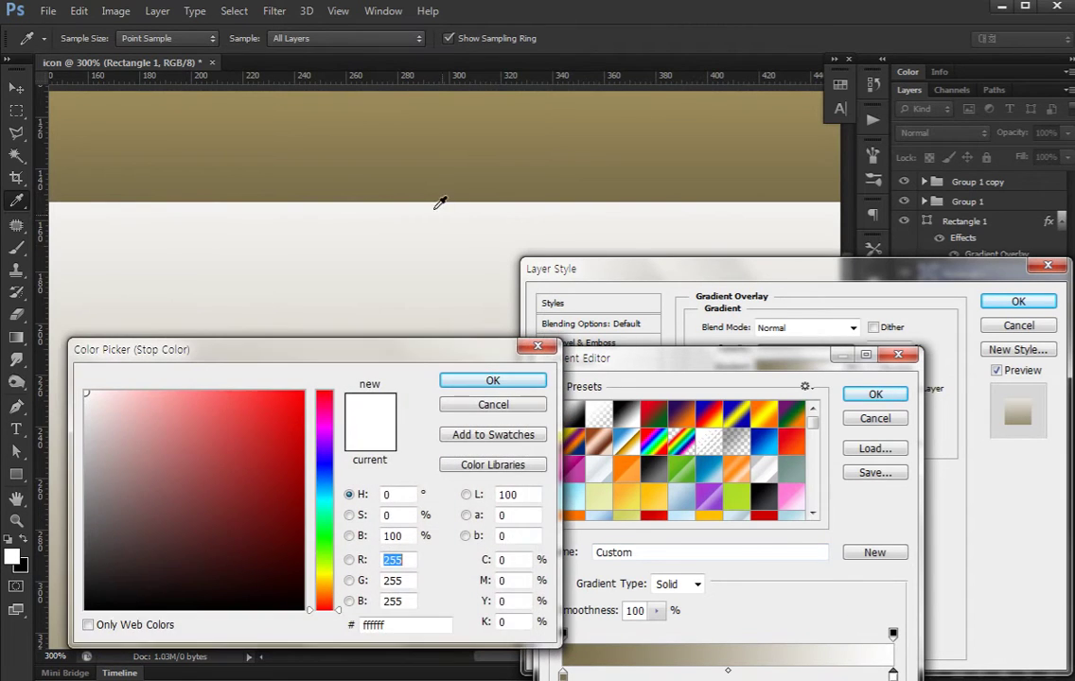
{"action": "left_click", "coordinate": [426, 190]}
{"action": "left_click", "coordinate": [488, 380]}
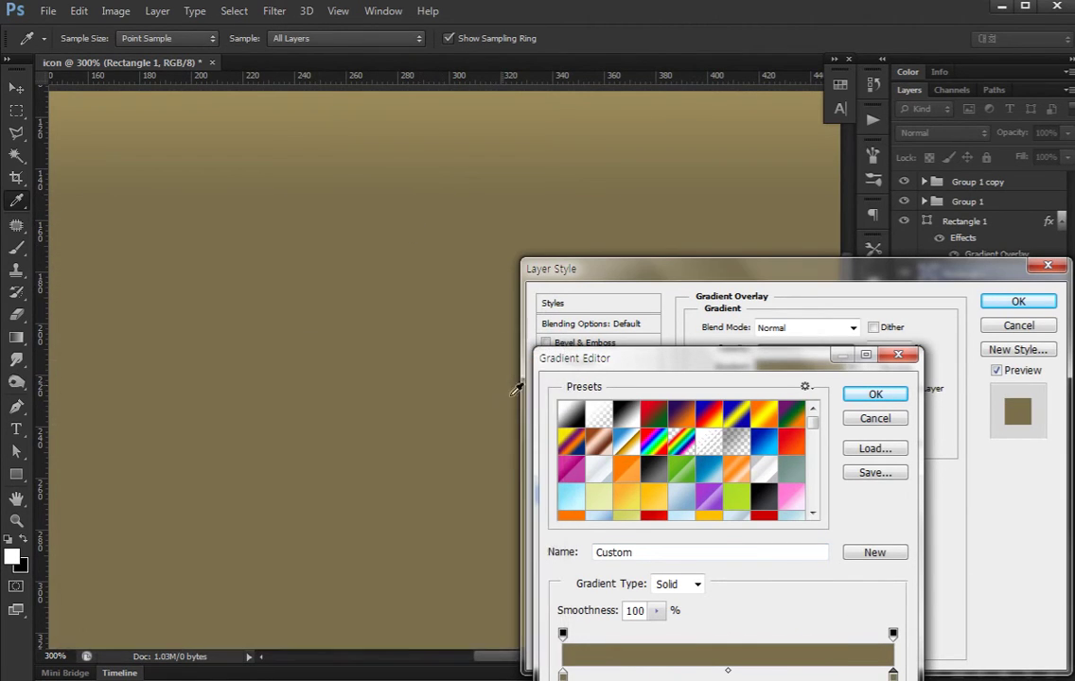
{"action": "double_click", "coordinate": [892, 674]}
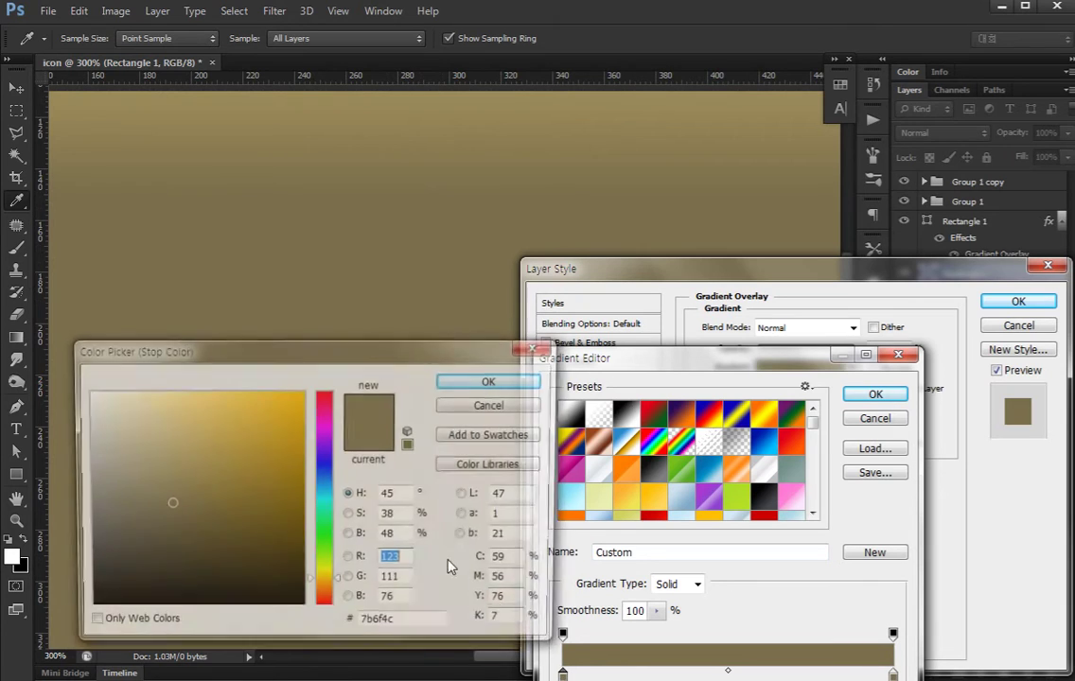
{"action": "left_click", "coordinate": [180, 525]}
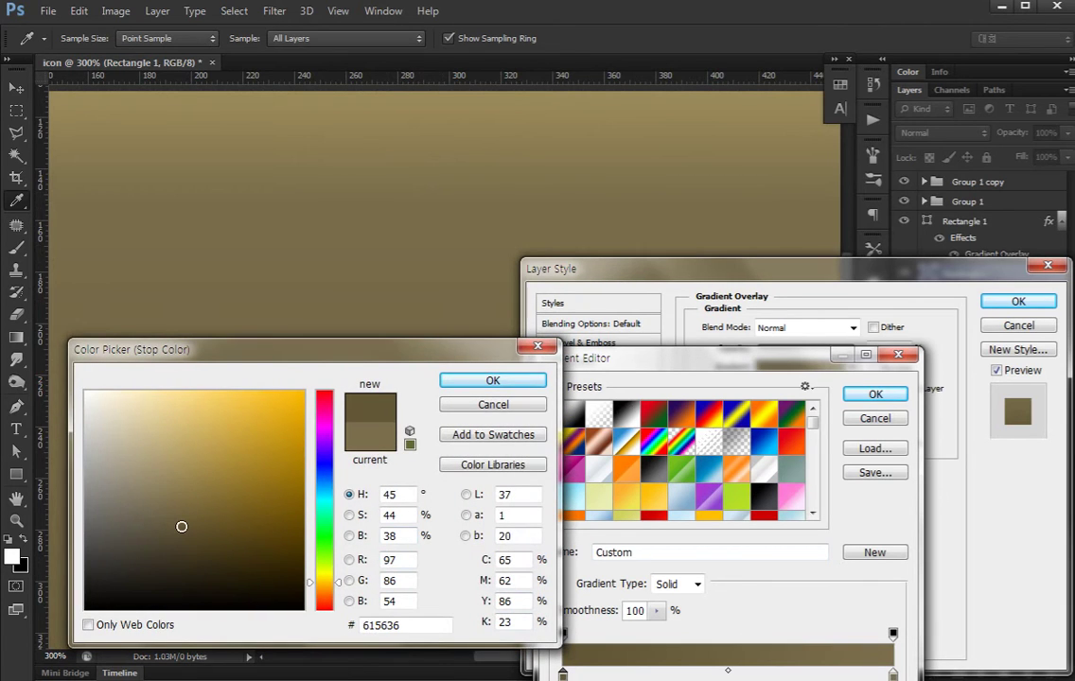
{"action": "key", "text": "Return"}
{"action": "key", "text": "Return"}
{"action": "key", "text": "Return"}
{"action": "key", "text": "ctrl+0"}
- Select the thin tan strip at the sheet's top and duplicate it with Ctrl+J
{"action": "key", "text": "ctrl+1"}
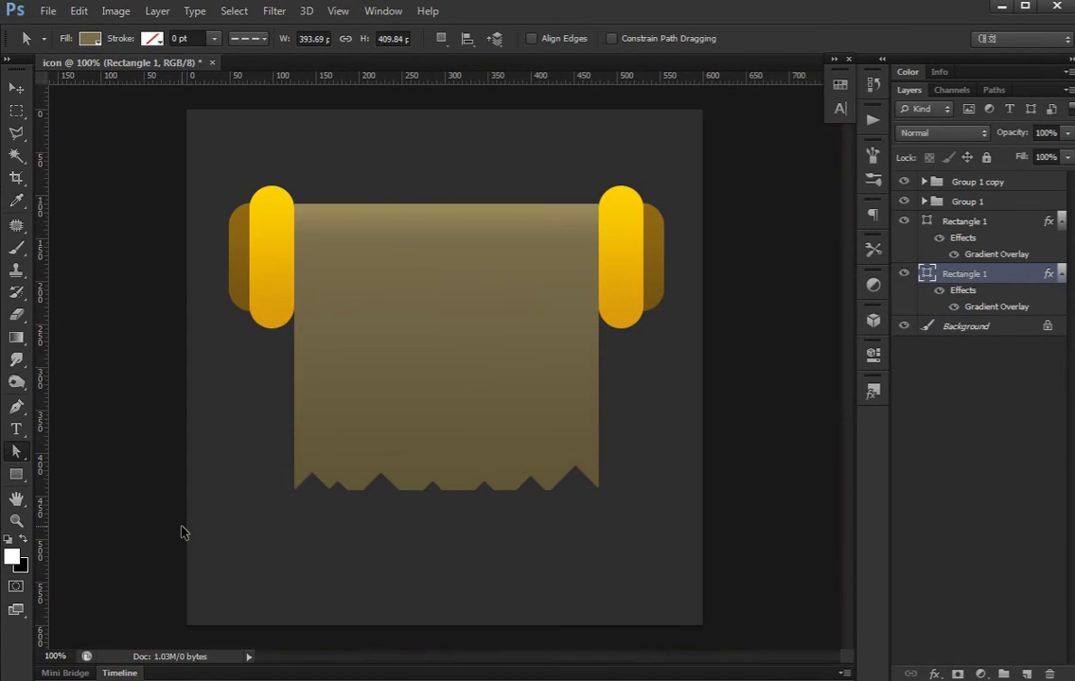
{"action": "key", "text": "v"}
{"action": "left_click", "coordinate": [937, 454]}
{"action": "key", "text": "ctrl+plus"}
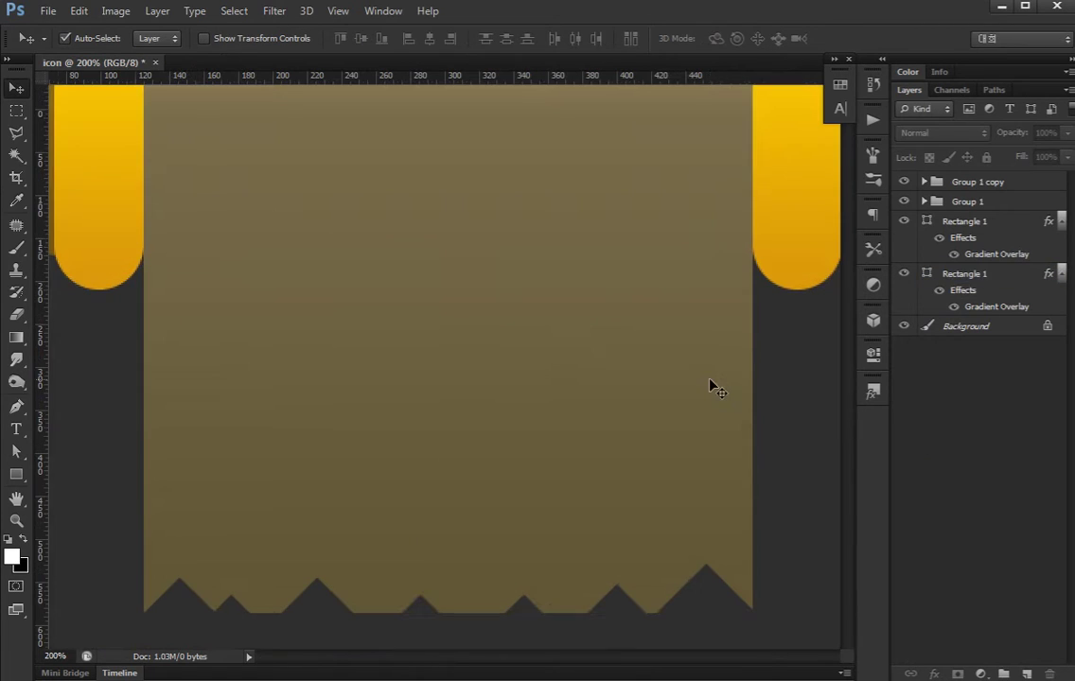
{"action": "left_click_drag", "start_coordinate": [624, 260], "coordinate": [625, 403]}
{"action": "left_click", "coordinate": [598, 236]}
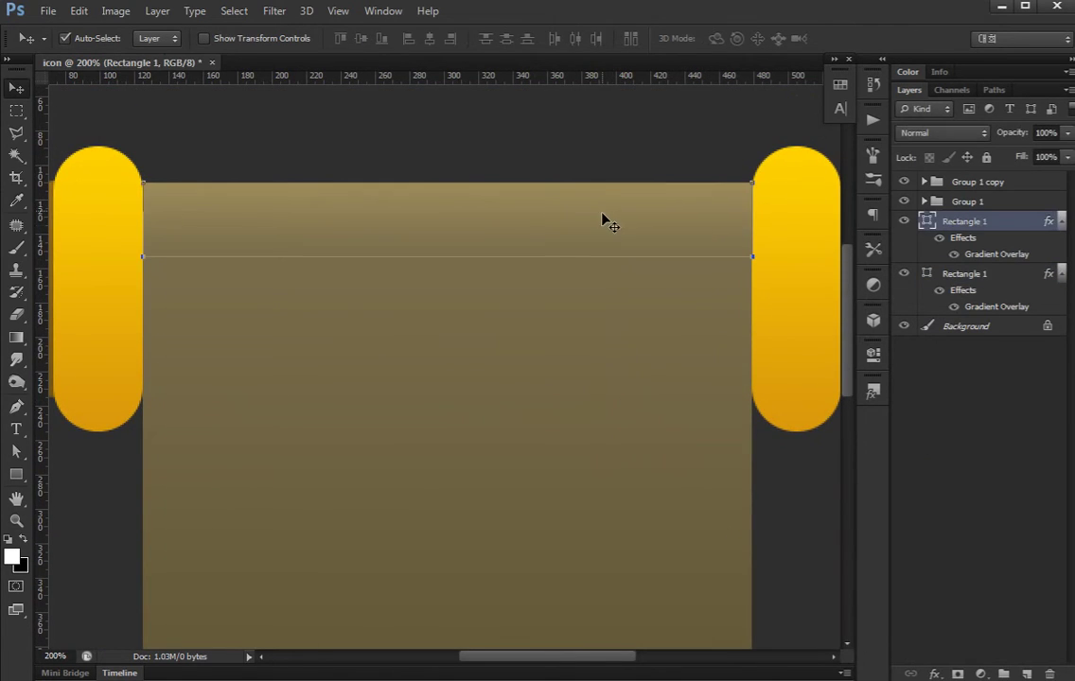
{"action": "key", "text": "a"}
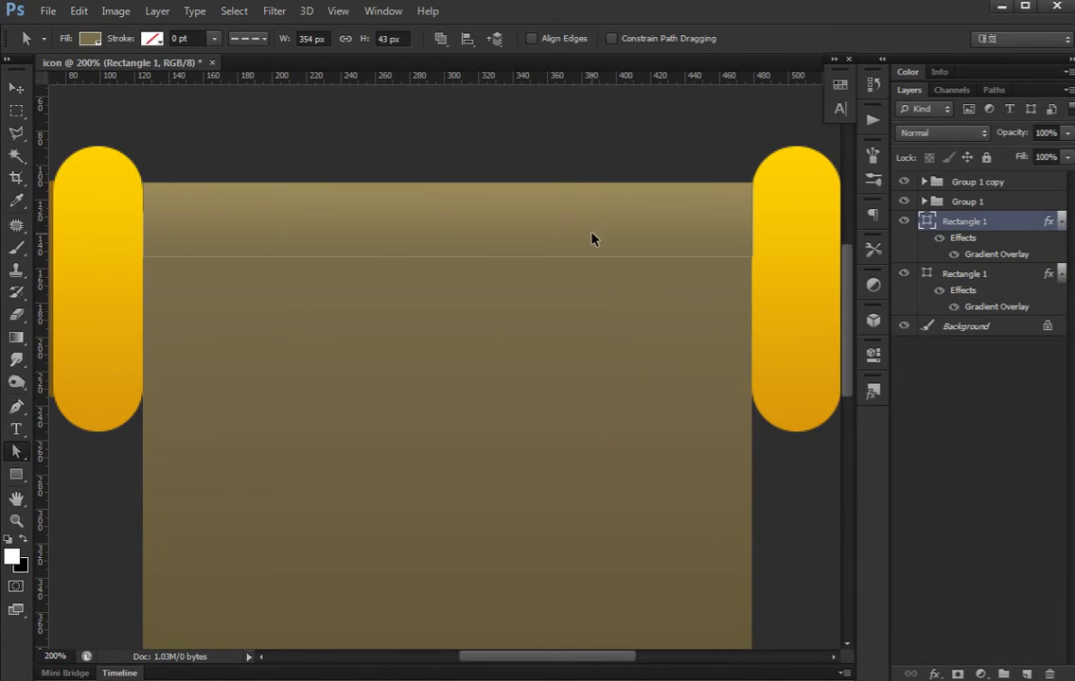
{"action": "key", "text": "ctrl+j"}
- Nudge the copied strip down and bring up its Gradient Overlay settings
{"action": "key", "text": "v"}
{"action": "key", "text": "shift+Down"}
{"action": "key", "text": "shift+Down"}
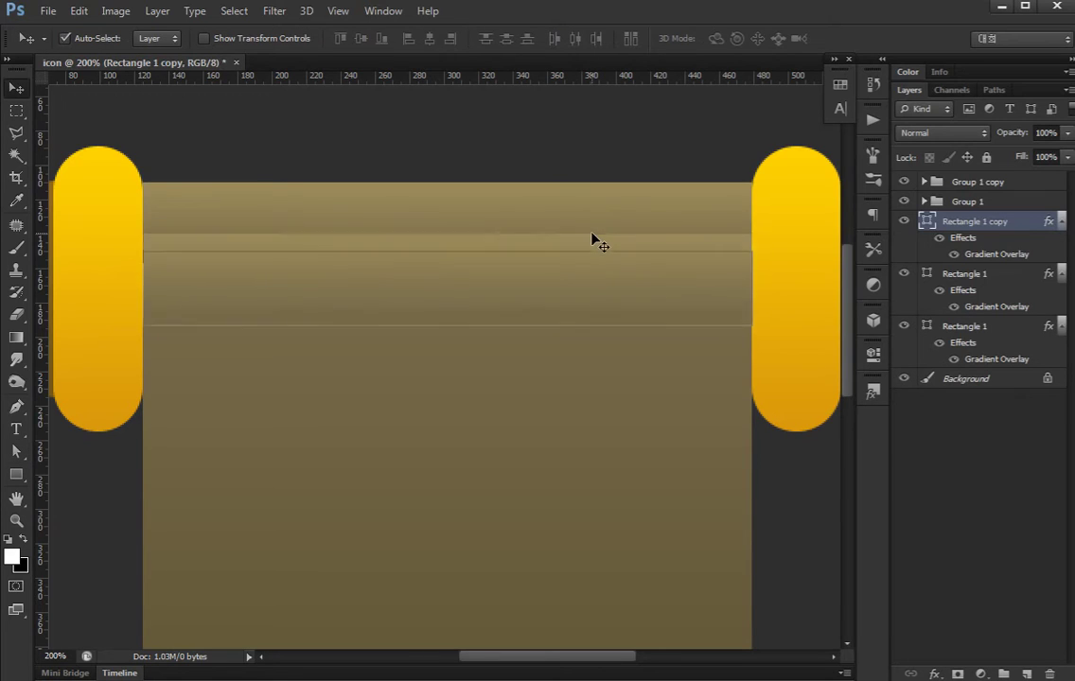
{"action": "key", "text": "shift+Down"}
{"action": "key", "text": "shift+Down"}
{"action": "key", "text": "shift+Down"}
{"action": "key", "text": "shift+Down"}
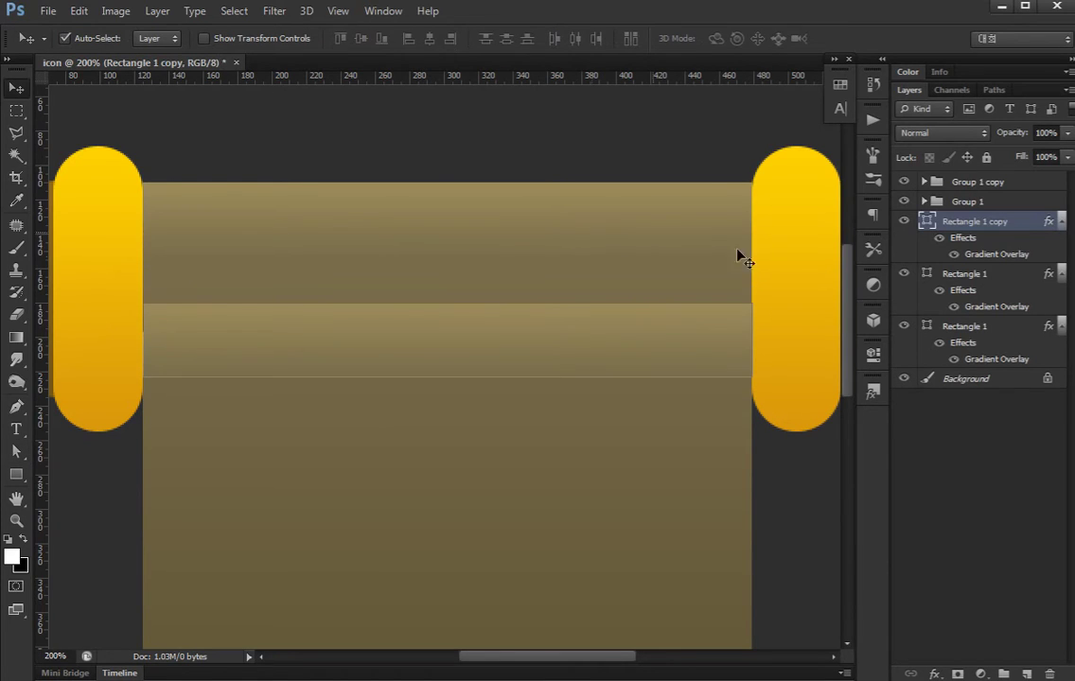
{"action": "double_click", "coordinate": [997, 255]}
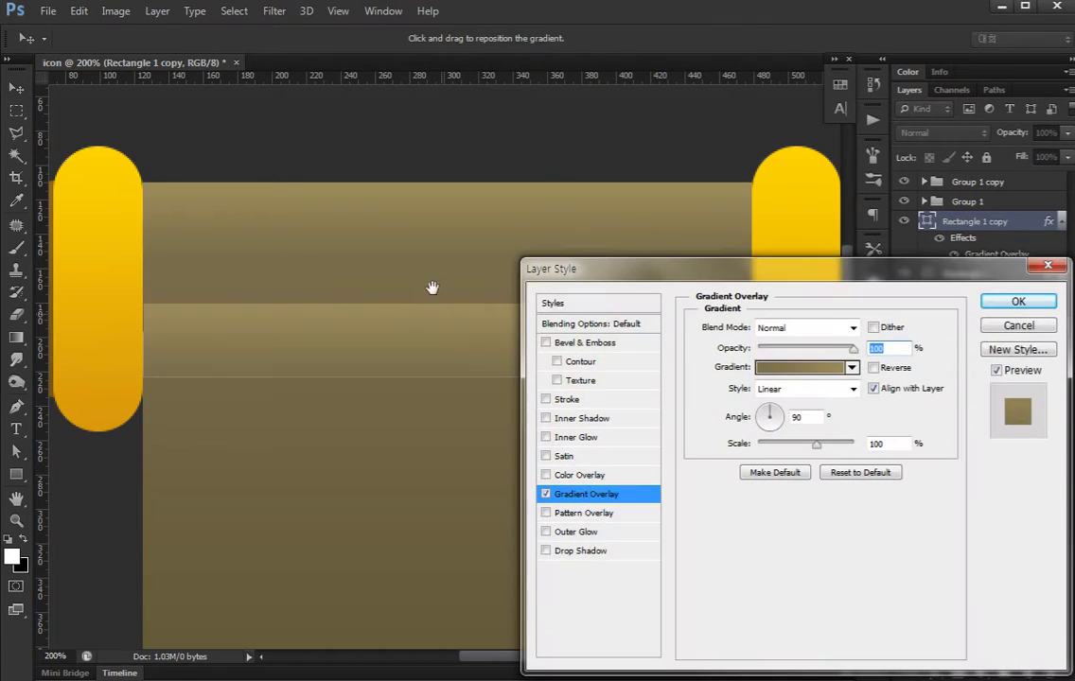
- Add a darker tan middle stop to the copy's gradient and raise its Scale slightly
{"action": "left_click", "coordinate": [789, 368]}
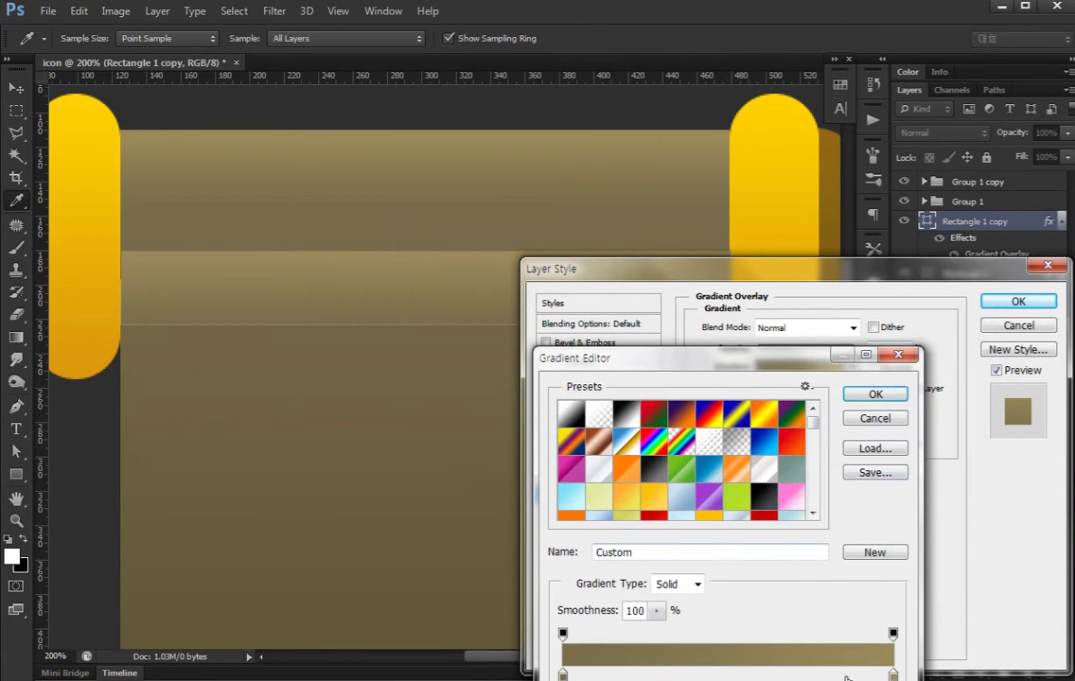
{"action": "left_click", "coordinate": [744, 675]}
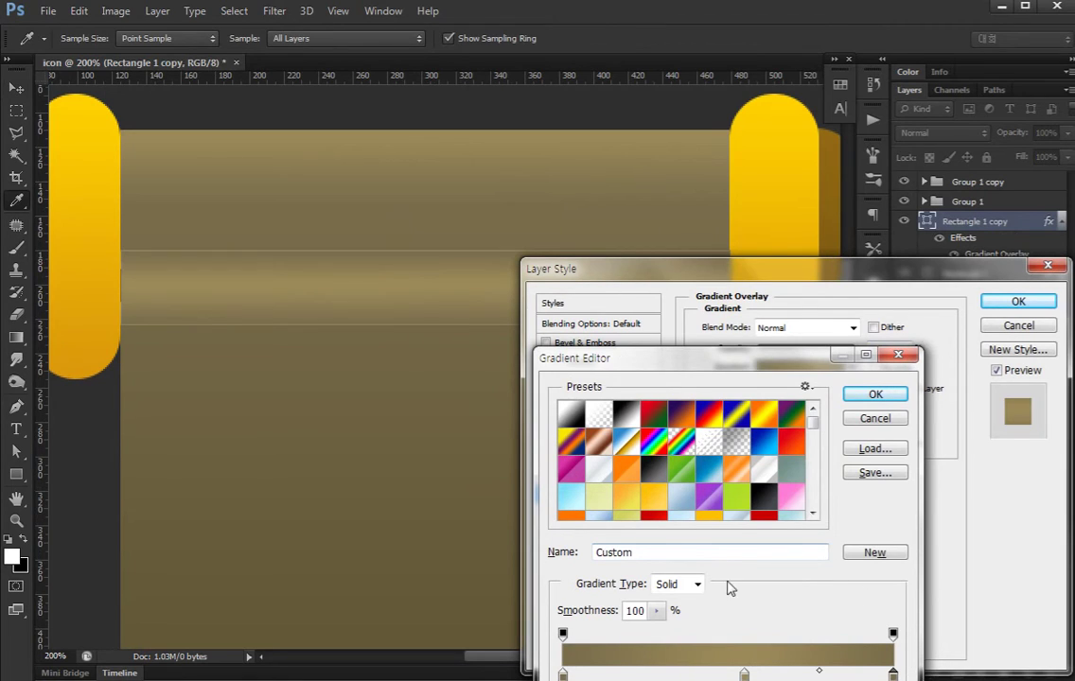
{"action": "double_click", "coordinate": [744, 675]}
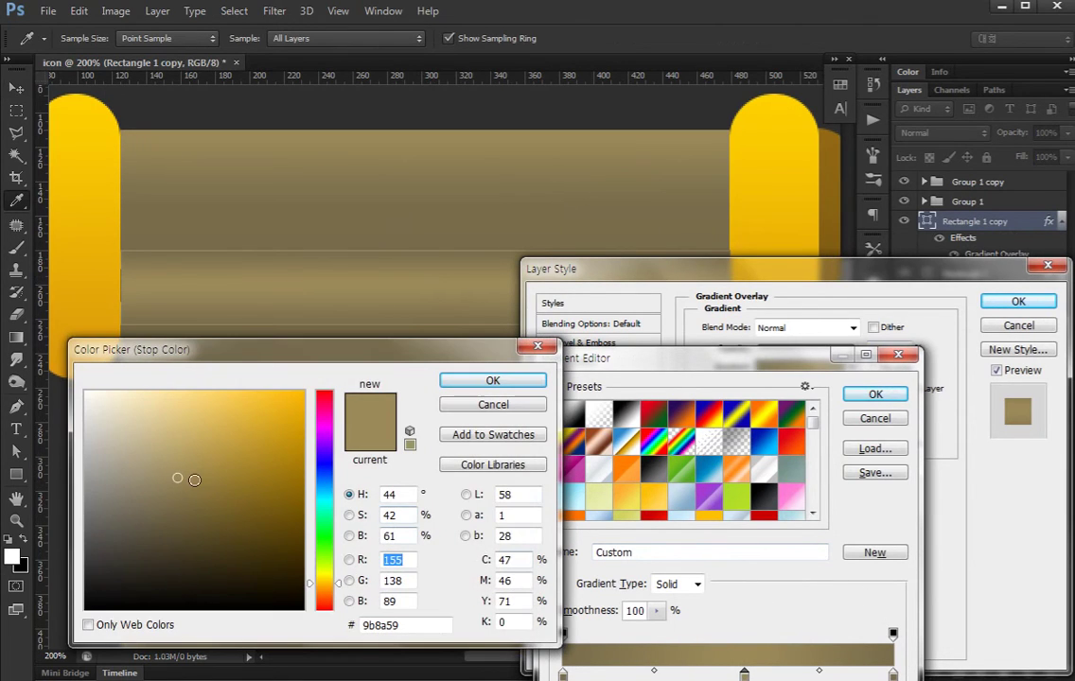
{"action": "left_click_drag", "start_coordinate": [168, 514], "coordinate": [172, 523]}
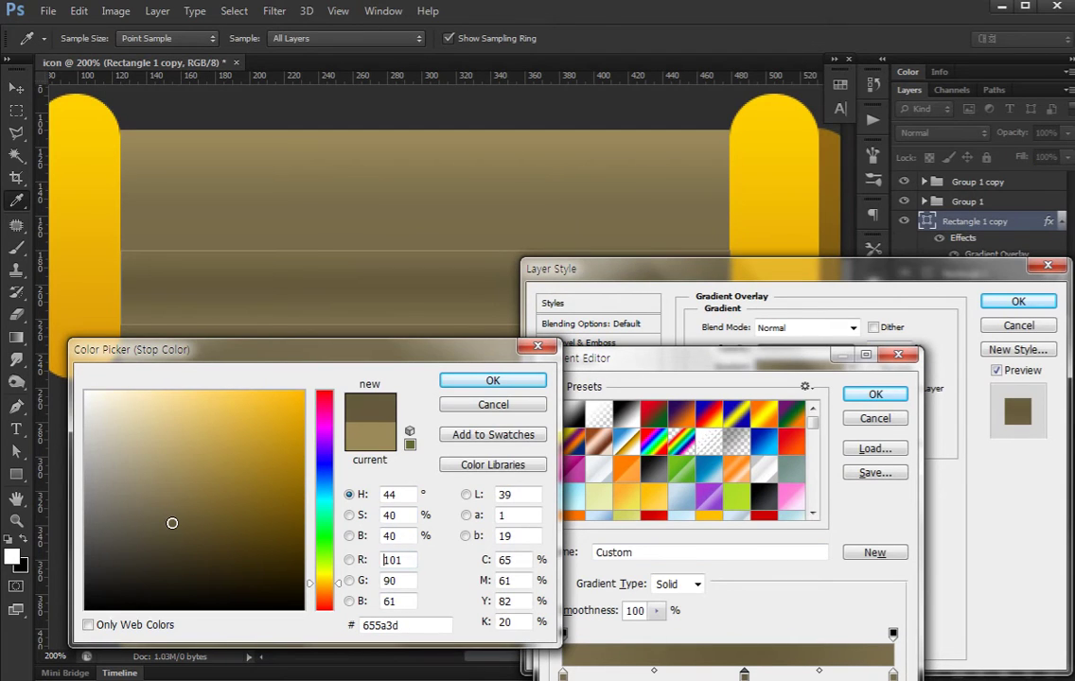
{"action": "left_click", "coordinate": [493, 381]}
{"action": "left_click", "coordinate": [875, 394]}
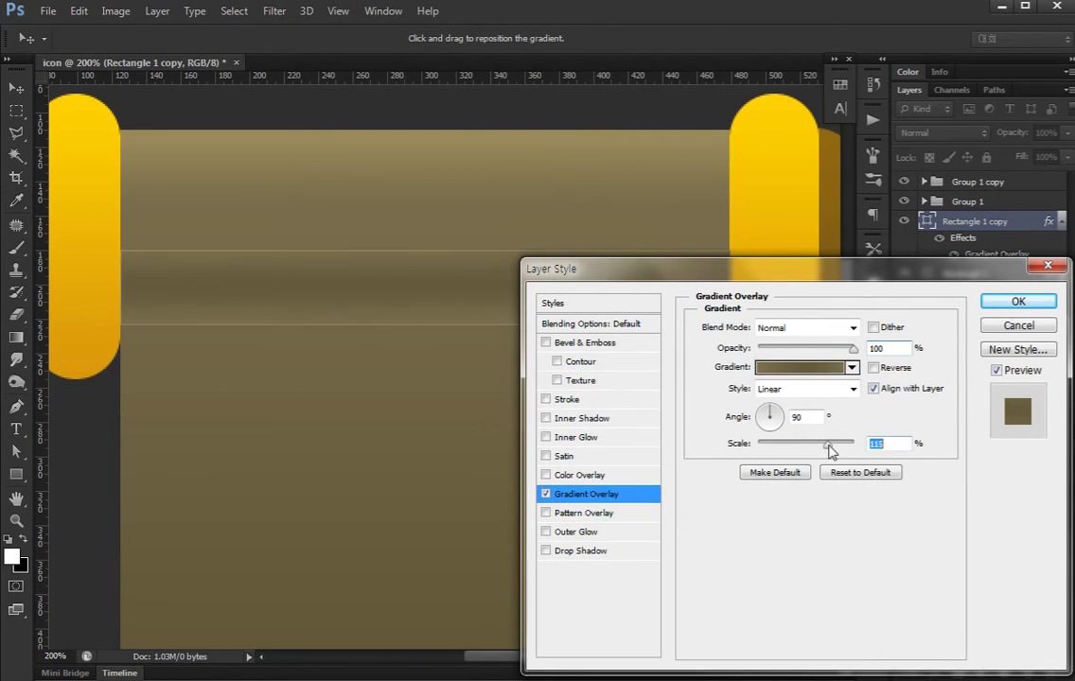
{"action": "left_click_drag", "start_coordinate": [828, 446], "coordinate": [833, 445]}
{"action": "key", "text": "Return"}
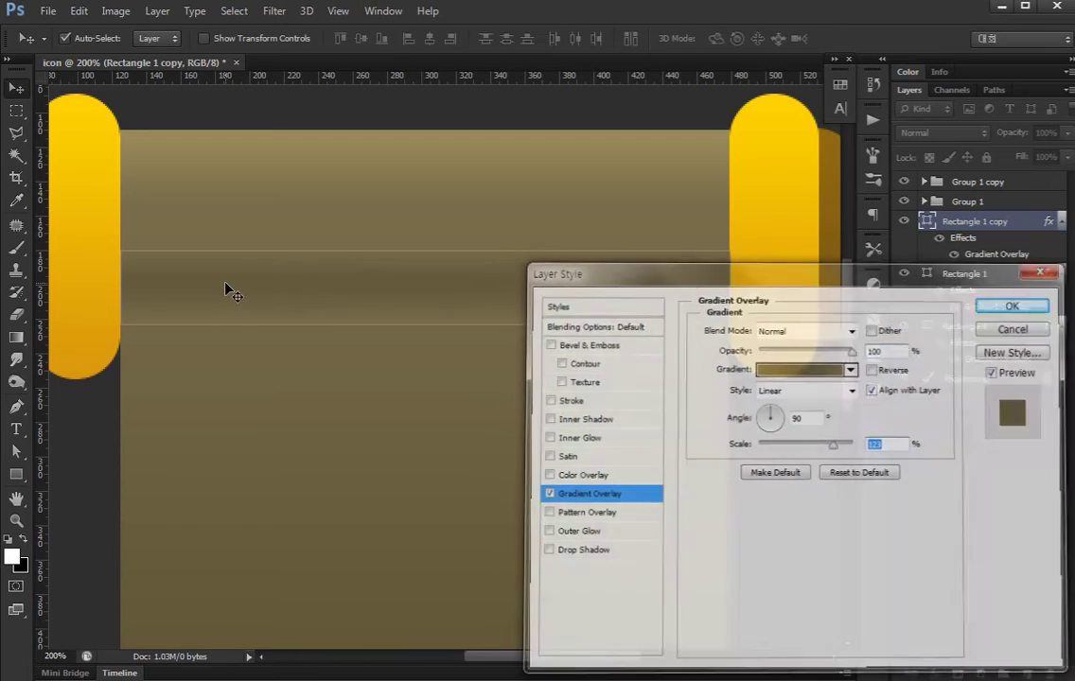
- Raise the strip's top edge and lower its bottom edge to make the band taller
{"action": "key", "text": "a"}
{"action": "left_click_drag", "start_coordinate": [203, 284], "coordinate": [84, 233]}
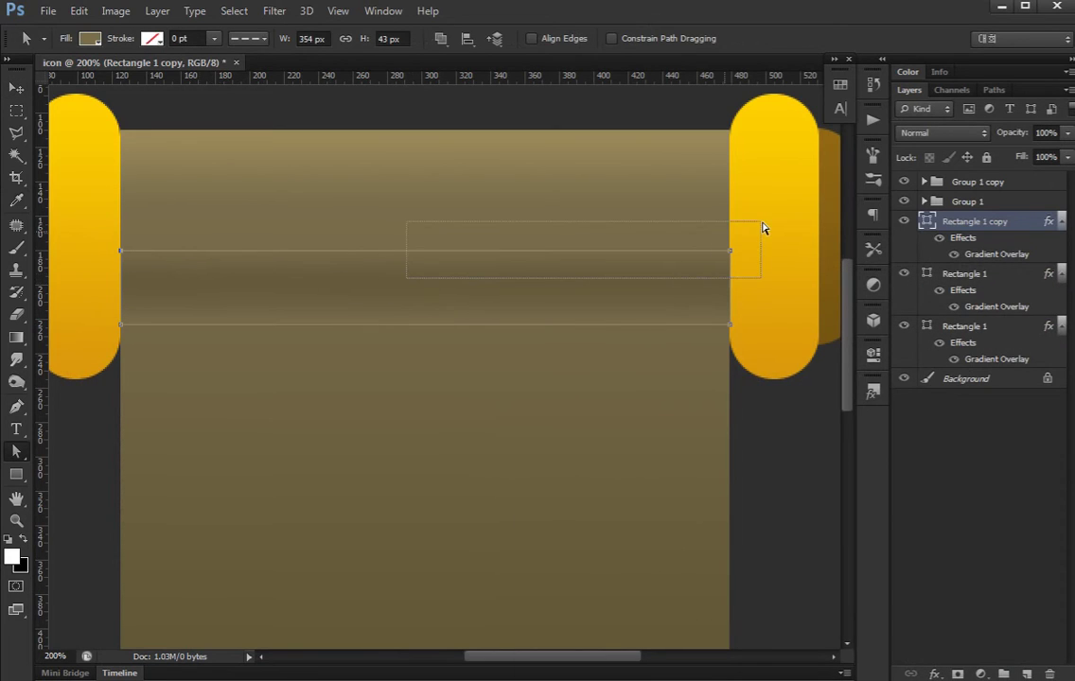
{"action": "left_click_drag", "start_coordinate": [622, 255], "coordinate": [763, 228]}
{"action": "key", "text": "shift+Up"}
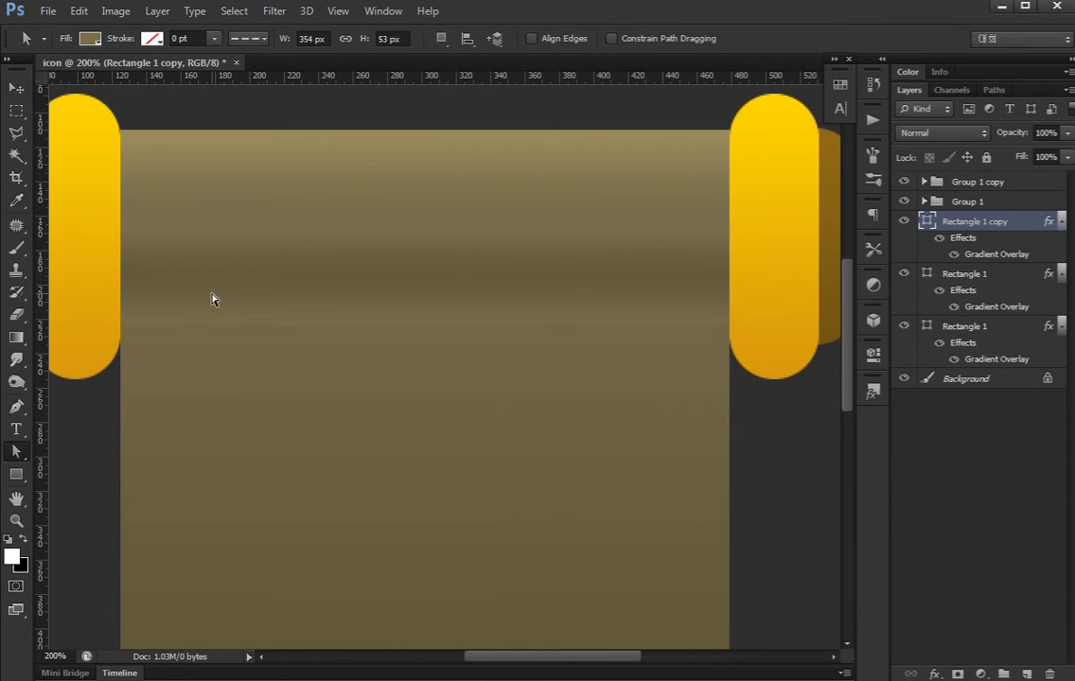
{"action": "left_click_drag", "start_coordinate": [592, 283], "coordinate": [765, 343]}
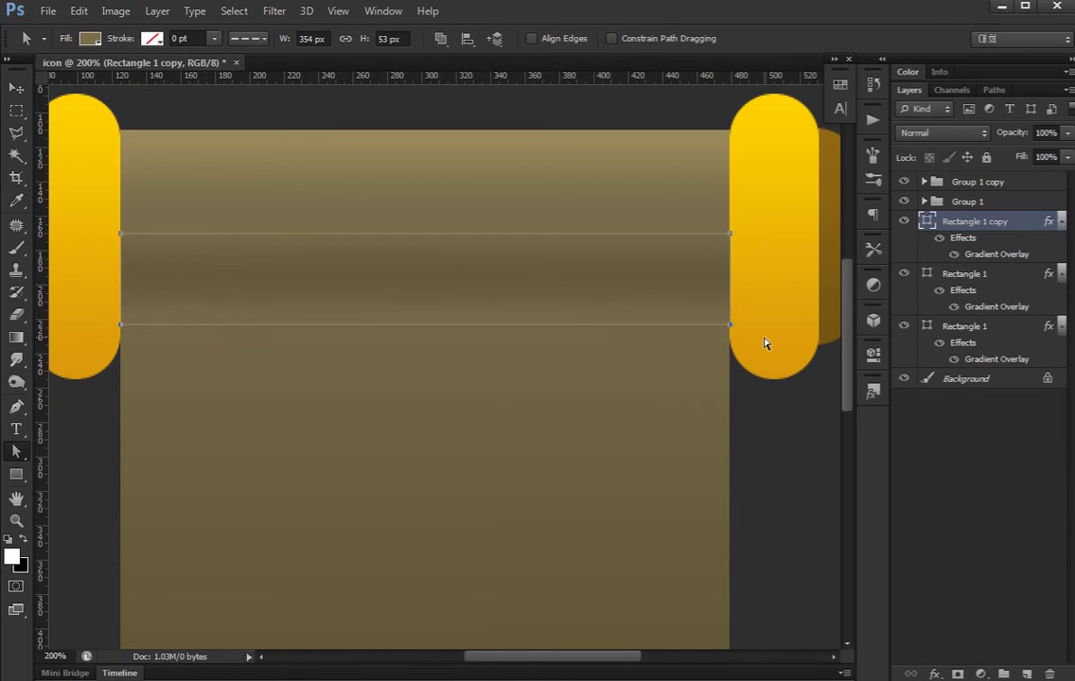
{"action": "key", "text": "shift+Down"}
{"action": "key", "text": "Return"}
- Adjust the band's gradient Scale and drag its dark stripe slightly lower on the sheet
{"action": "key", "text": "v"}
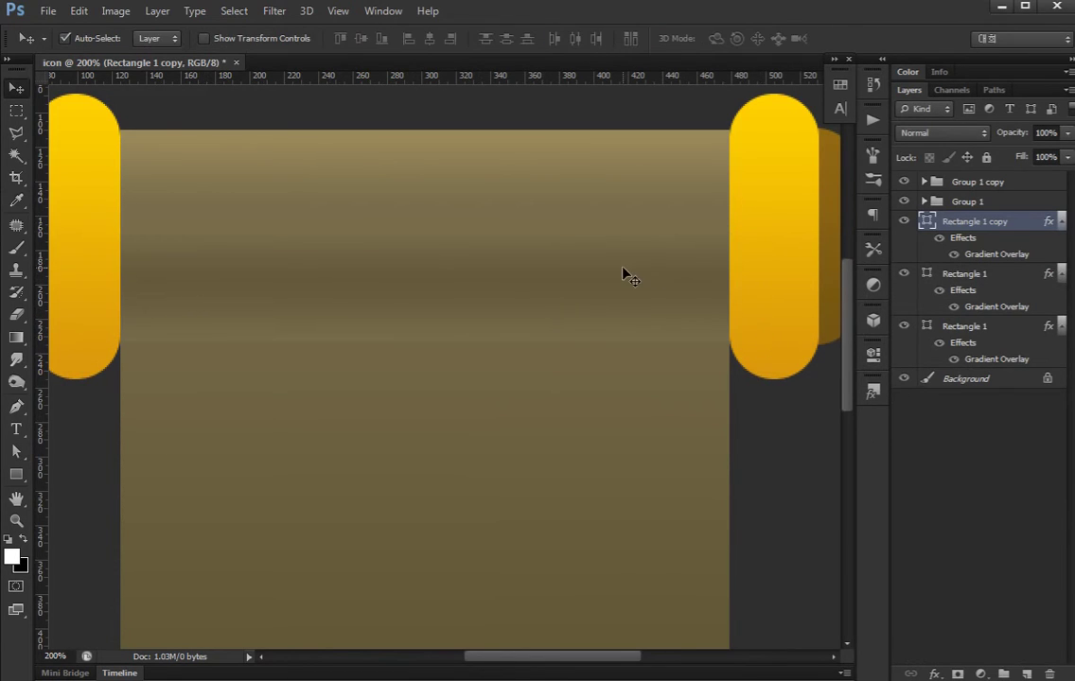
{"action": "double_click", "coordinate": [1016, 251]}
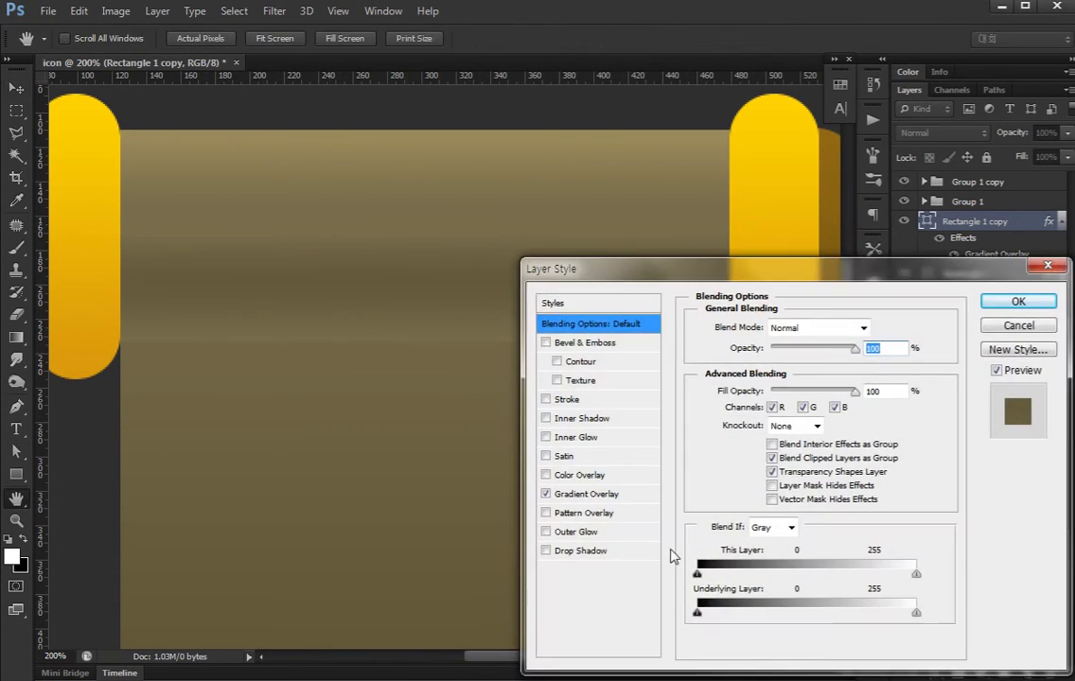
{"action": "left_click", "coordinate": [580, 494]}
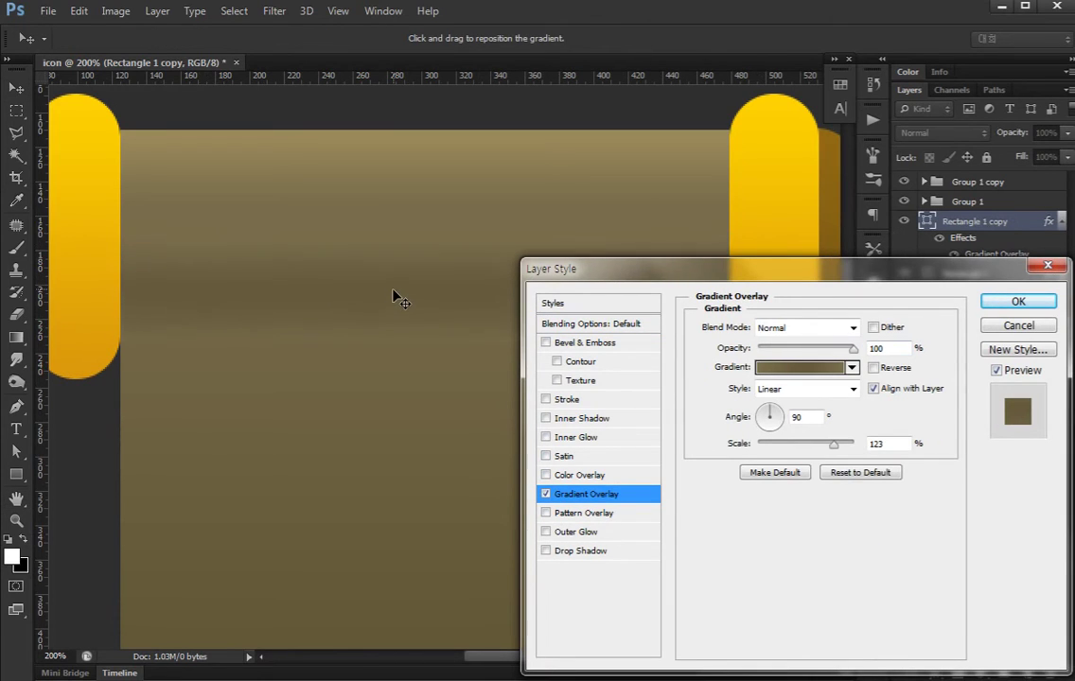
{"action": "left_click", "coordinate": [811, 443]}
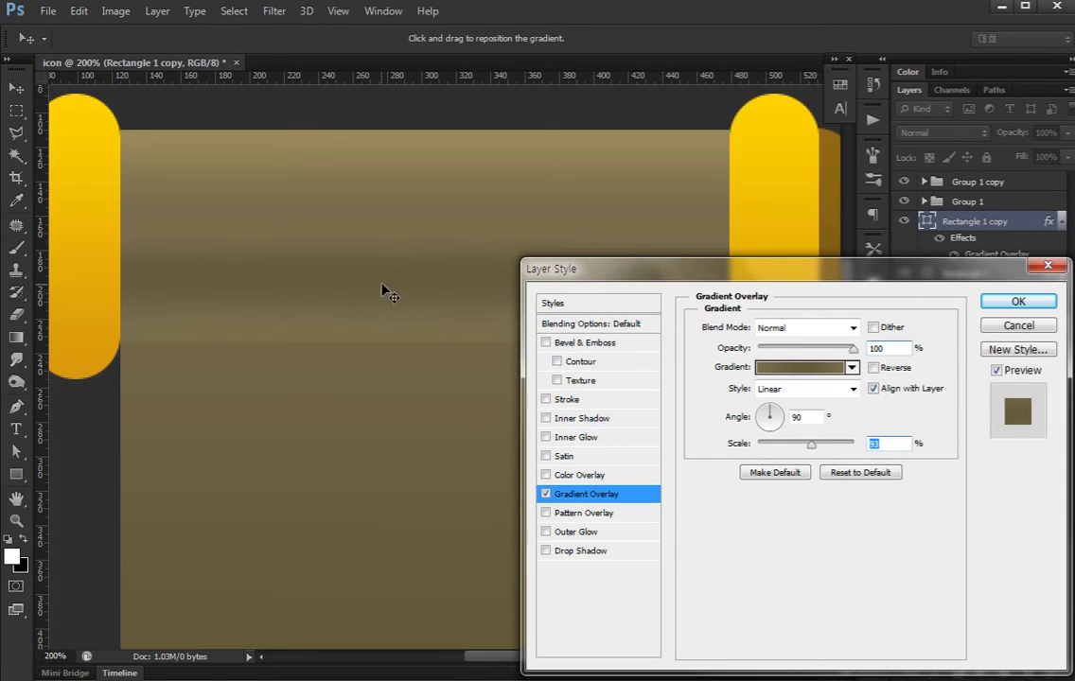
{"action": "left_click_drag", "start_coordinate": [382, 288], "coordinate": [395, 307]}
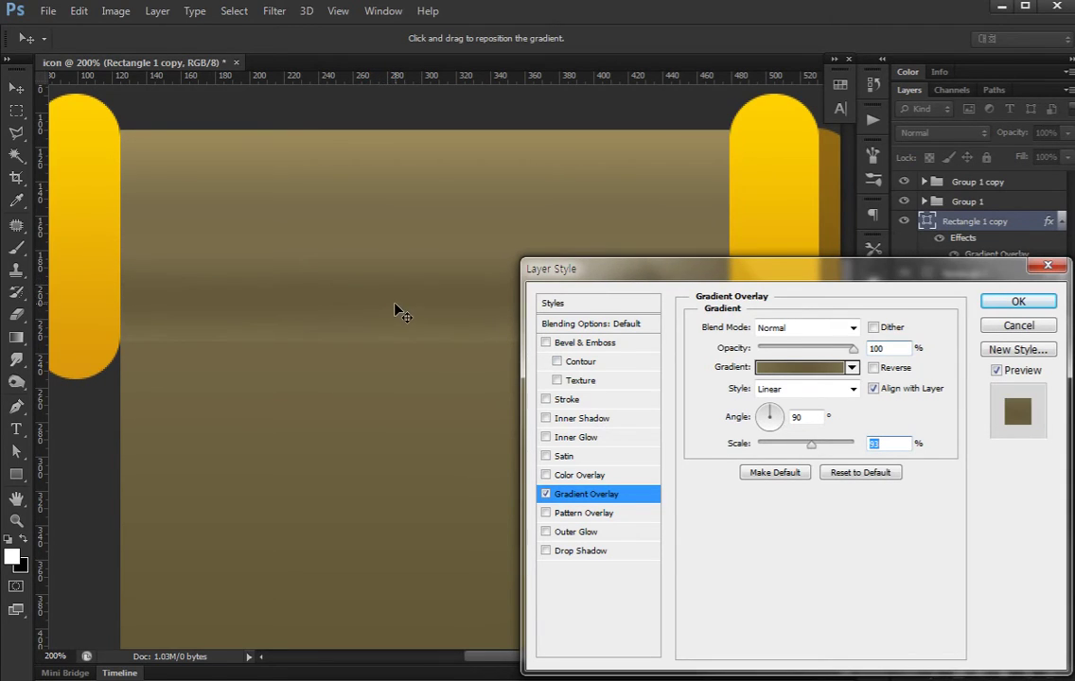
{"action": "left_click_drag", "start_coordinate": [811, 444], "coordinate": [814, 449]}
{"action": "key", "text": "Return"}
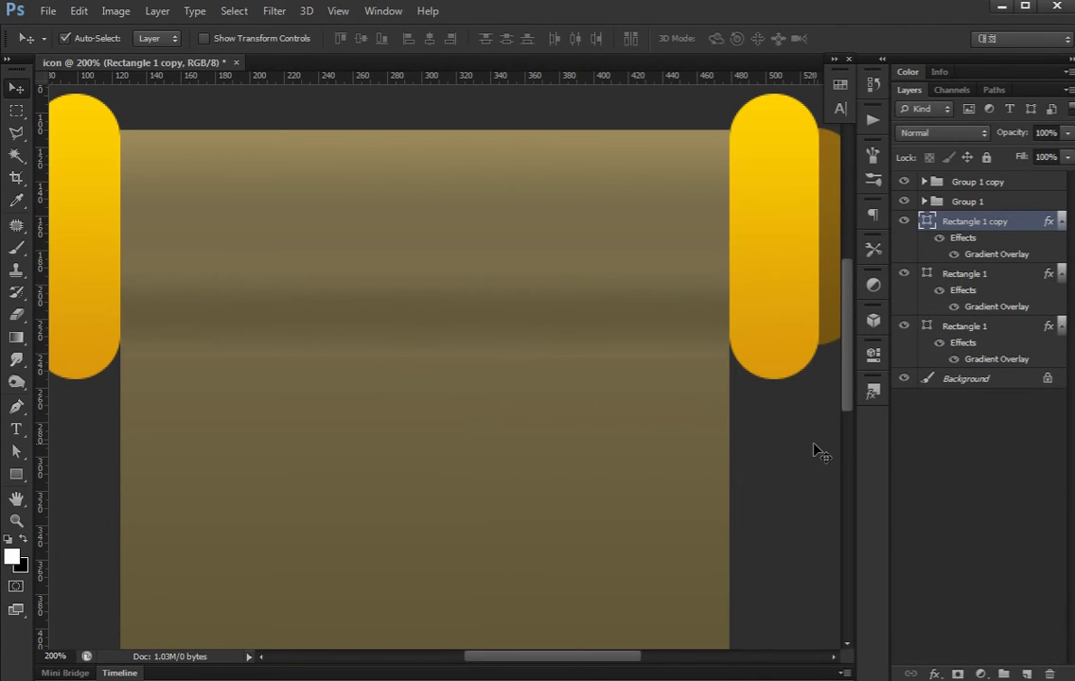
- Remove the band's middle stop and make its gradient Reflected, Reversed, at 85% scale
{"action": "scroll", "coordinate": [815, 450], "scroll_direction": "down", "scroll_amount": 2}
{"action": "scroll", "coordinate": [815, 450], "scroll_direction": "up", "scroll_amount": 2}
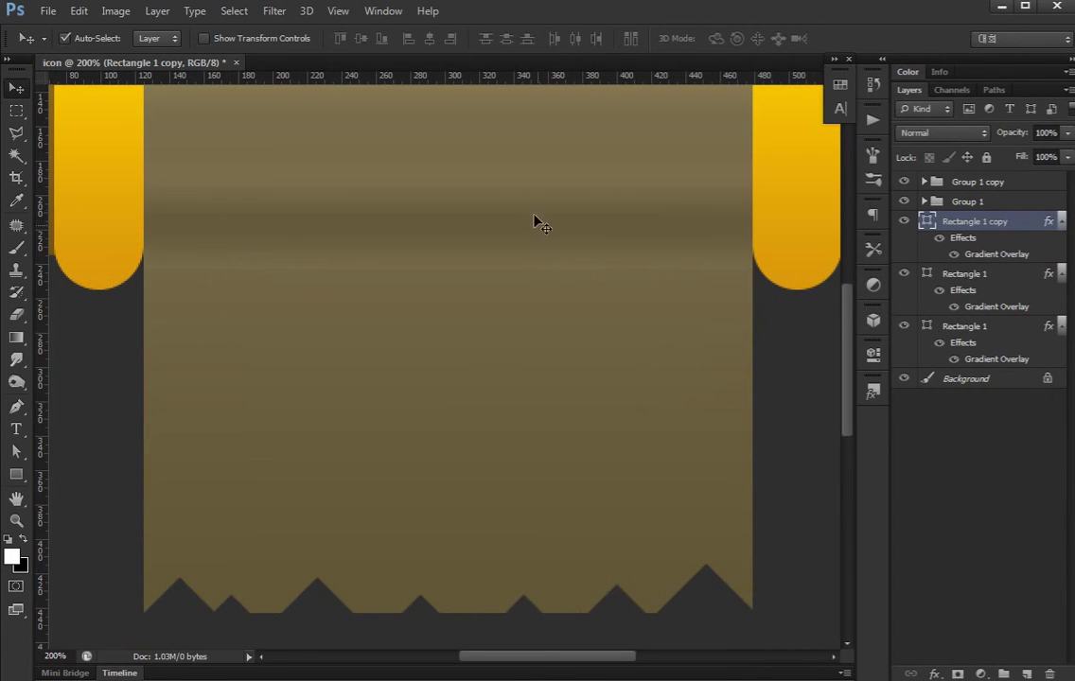
{"action": "double_click", "coordinate": [989, 253]}
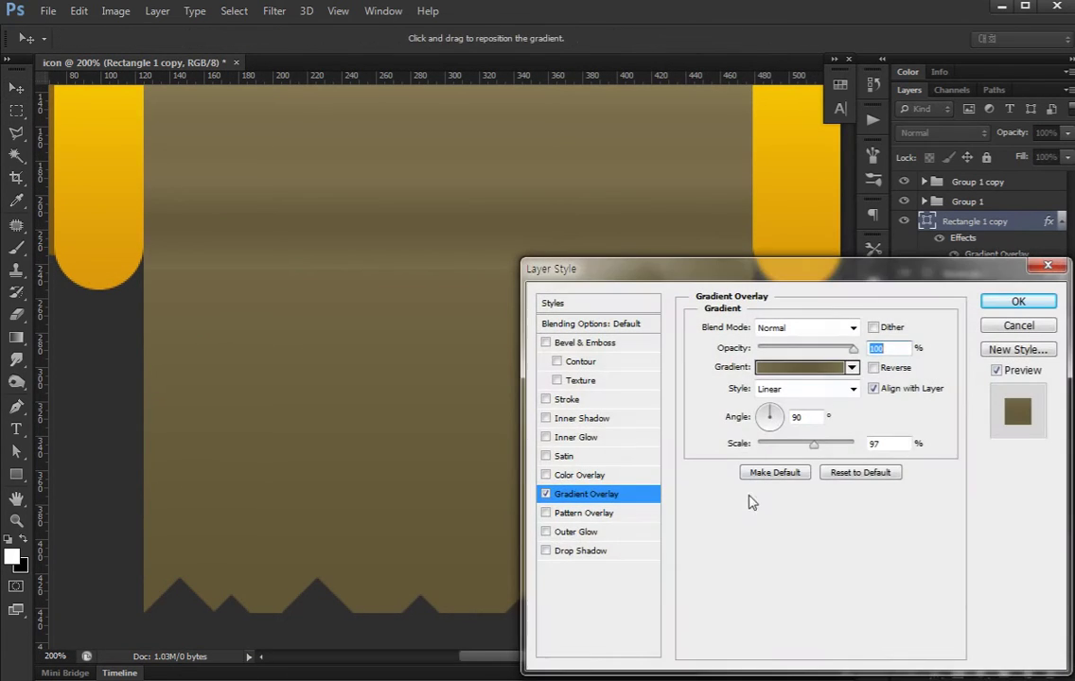
{"action": "left_click", "coordinate": [795, 367]}
{"action": "left_click_drag", "start_coordinate": [744, 674], "coordinate": [757, 578]}
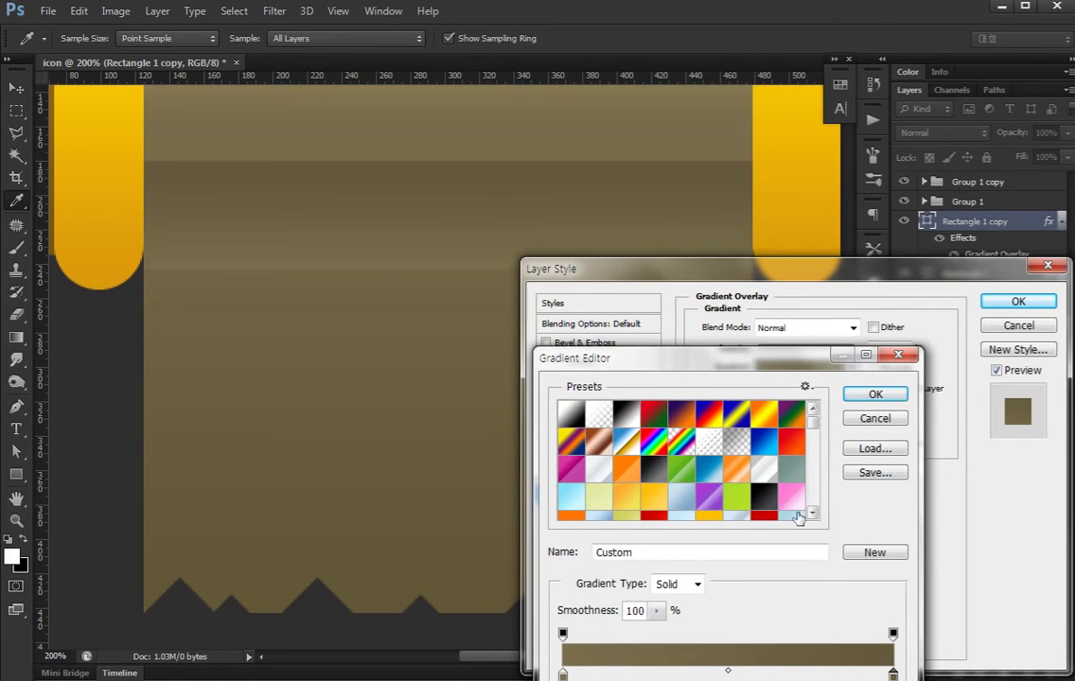
{"action": "left_click", "coordinate": [875, 393]}
{"action": "left_click", "coordinate": [809, 389]}
{"action": "left_click", "coordinate": [817, 450]}
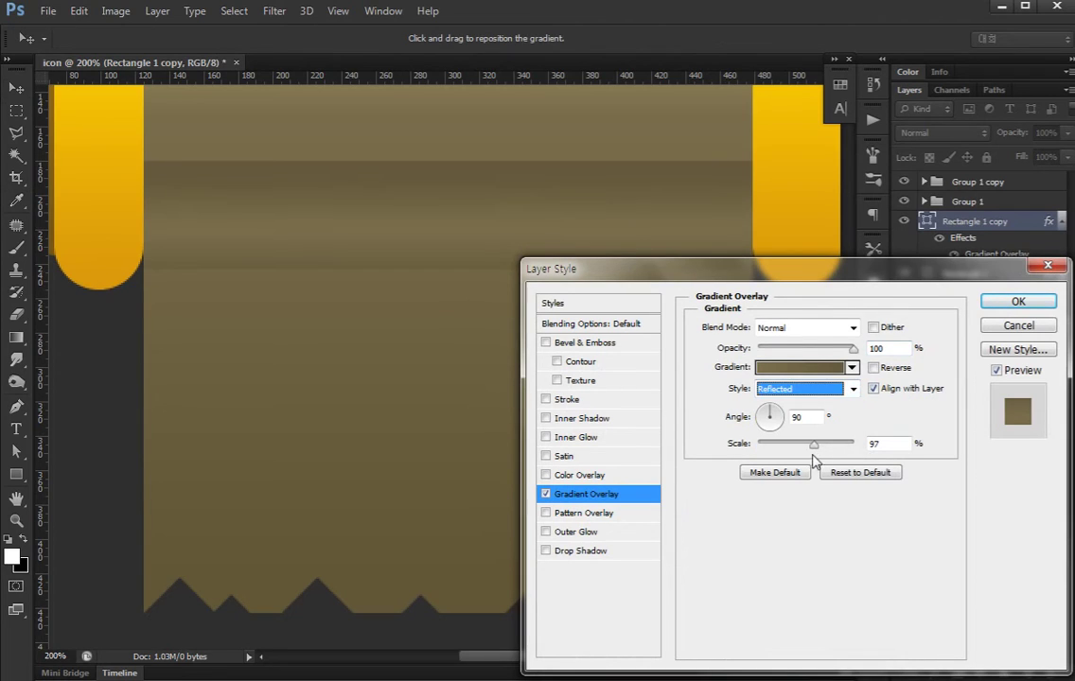
{"action": "left_click", "coordinate": [872, 367]}
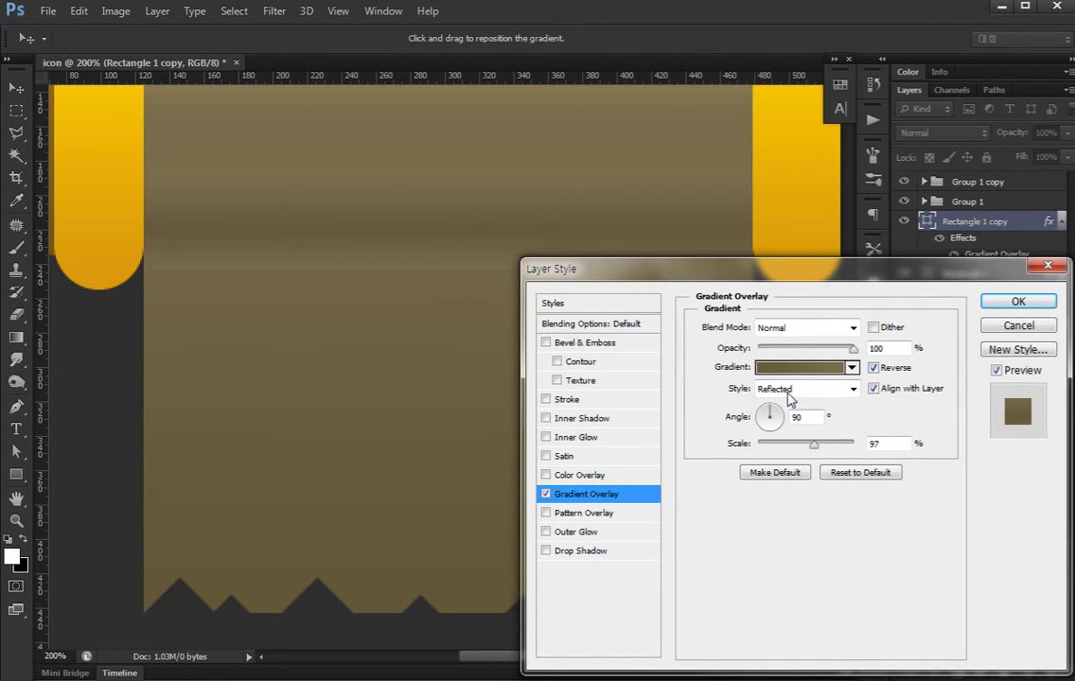
{"action": "left_click_drag", "start_coordinate": [813, 443], "coordinate": [804, 443]}
{"action": "left_click", "coordinate": [1012, 301]}
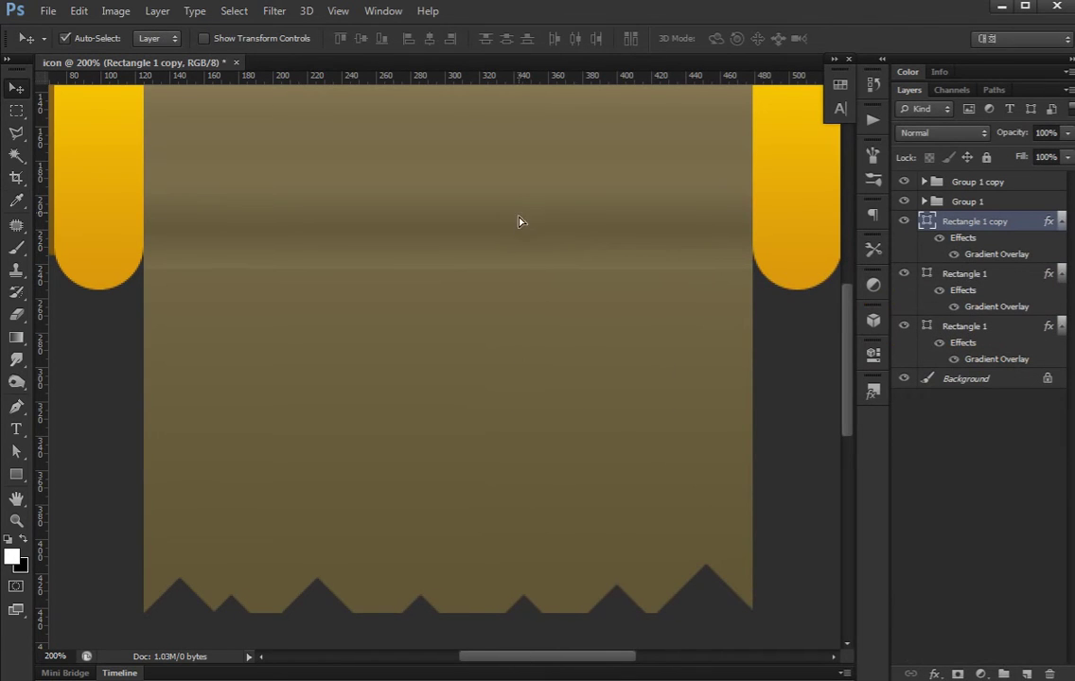
{"action": "left_click_drag", "start_coordinate": [519, 221], "coordinate": [522, 229]}
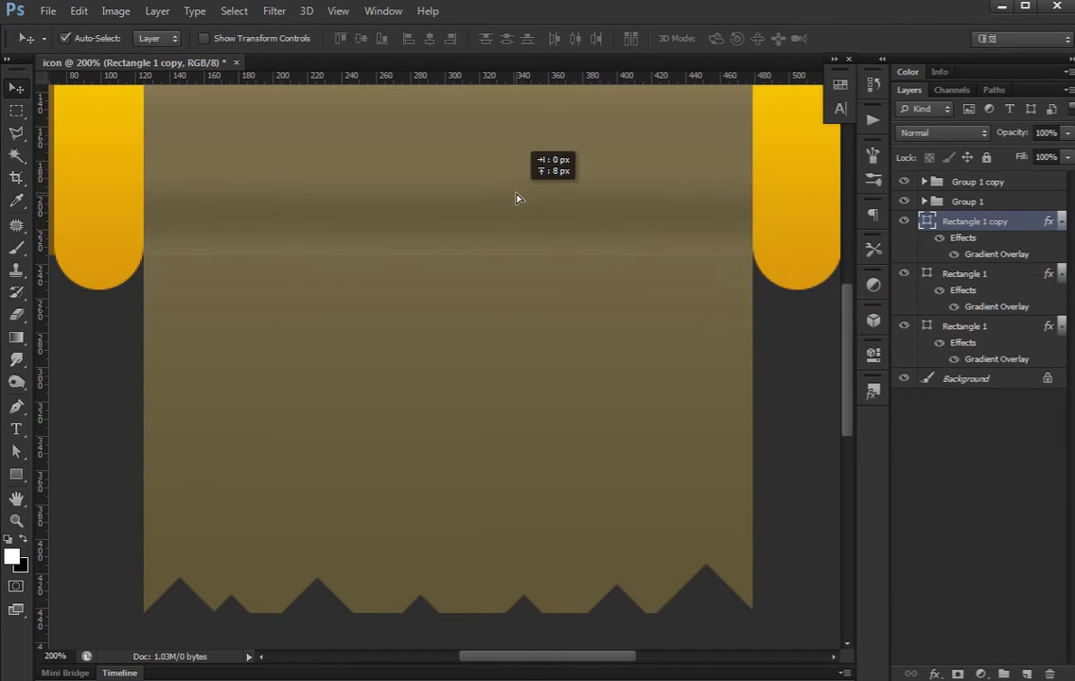
- Resample the band gradient's left stop as a slightly darker tan from the paper
{"action": "double_click", "coordinate": [985, 258]}
{"action": "left_click", "coordinate": [785, 364]}
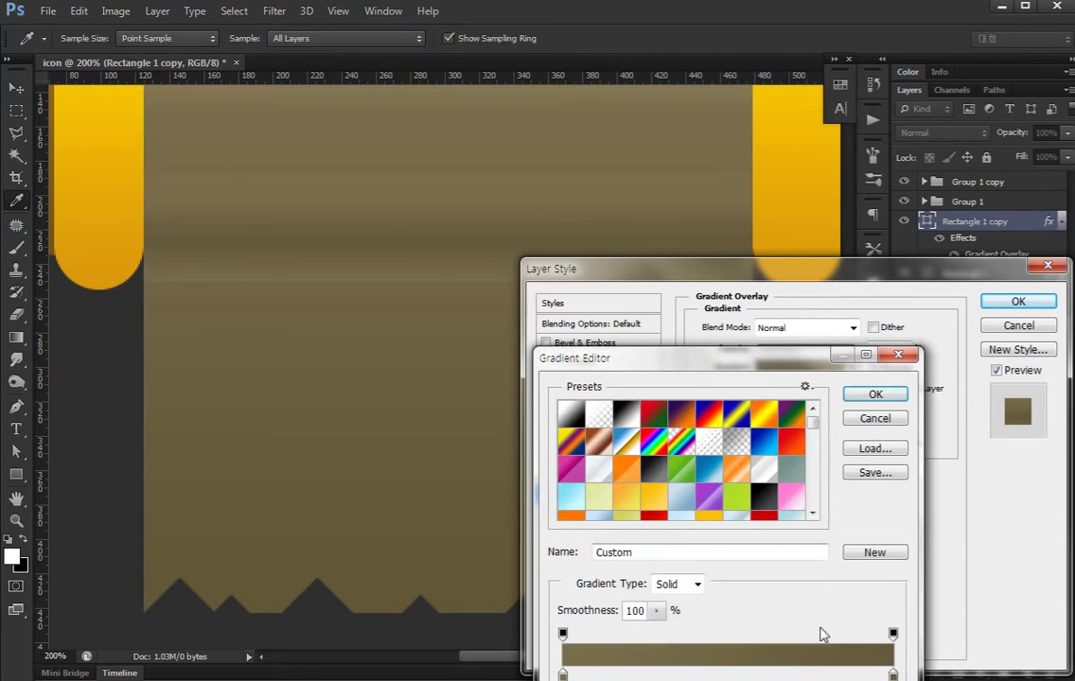
{"action": "left_click", "coordinate": [893, 674]}
{"action": "left_click", "coordinate": [563, 675]}
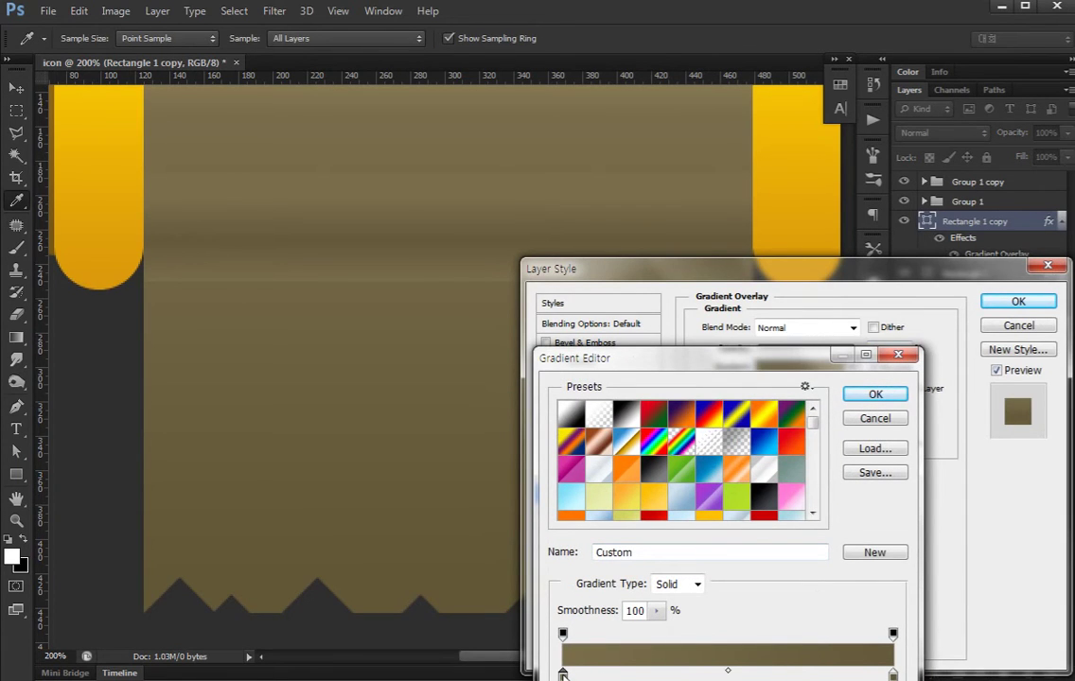
{"action": "double_click", "coordinate": [563, 674]}
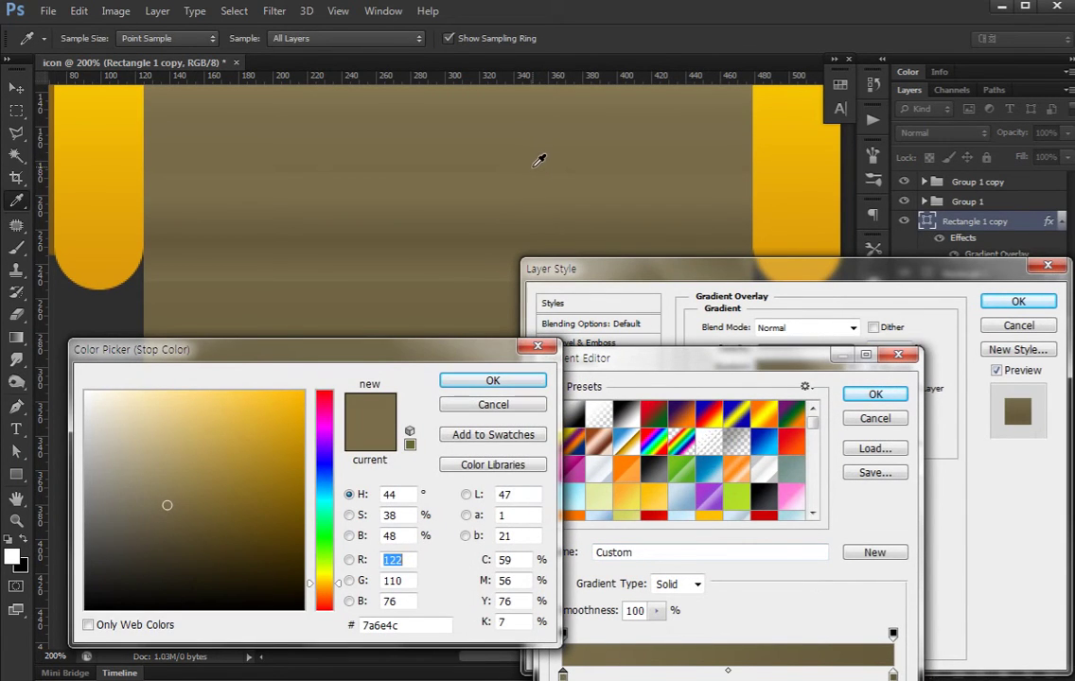
{"action": "left_click", "coordinate": [540, 161]}
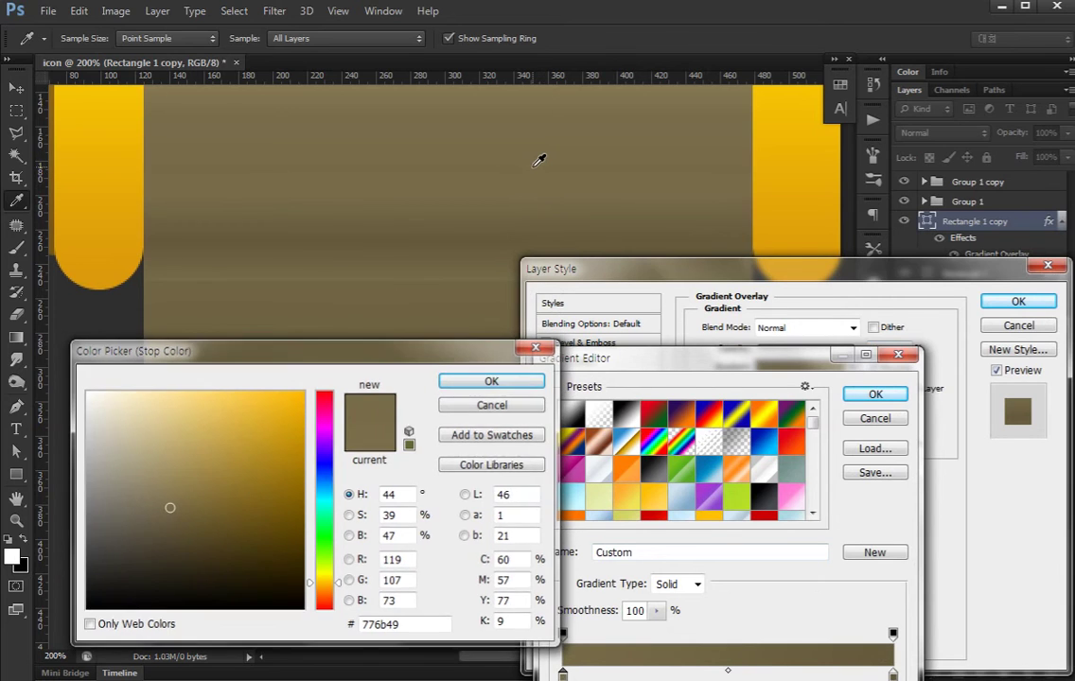
{"action": "key", "text": "Return"}
{"action": "key", "text": "Return"}
{"action": "key", "text": "Return"}
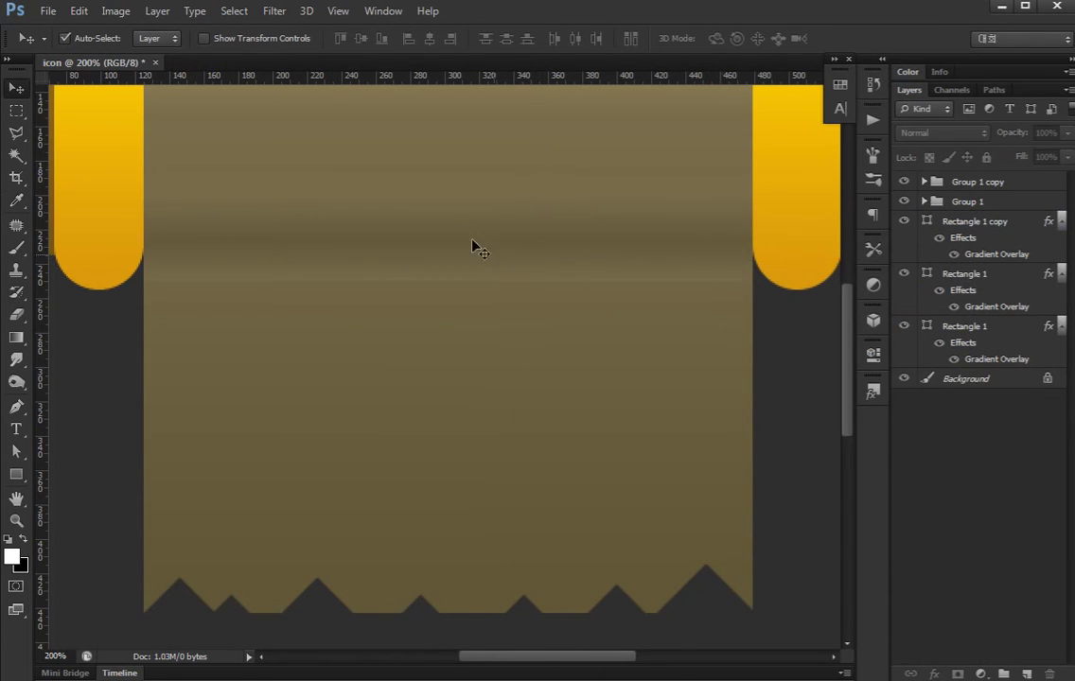
- Delete the Rectangle 1 copy band layer and collapse the paper layer's effects list
{"action": "left_click_drag", "start_coordinate": [473, 245], "coordinate": [478, 317]}
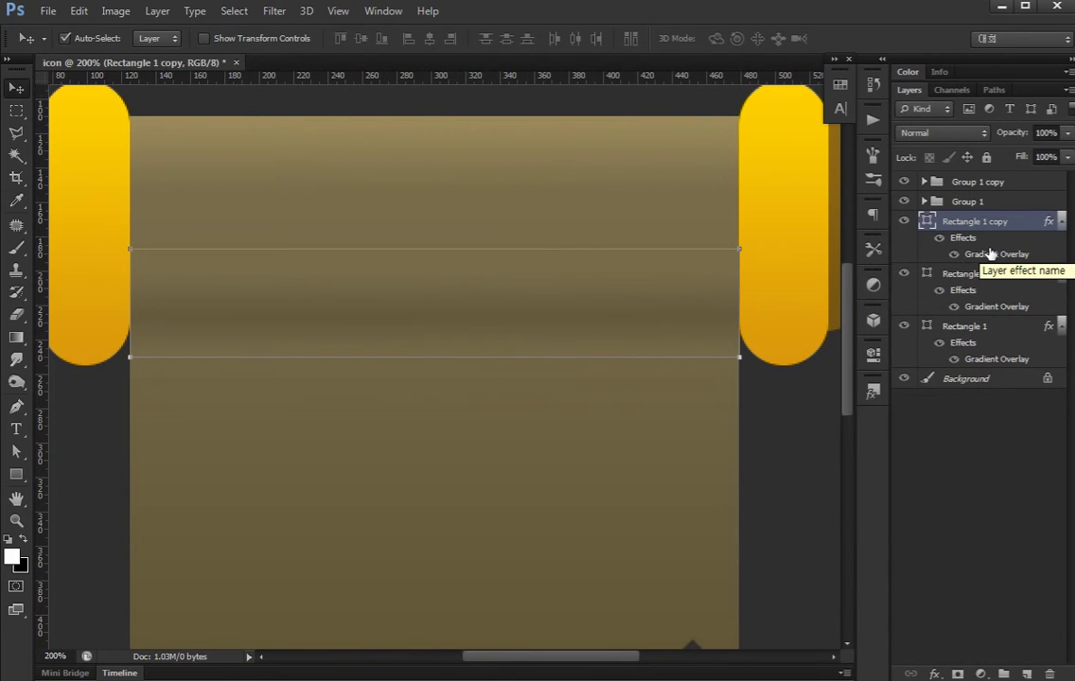
{"action": "key", "text": "Delete"}
{"action": "scroll", "coordinate": [643, 284], "scroll_direction": "left", "scroll_amount": 2}
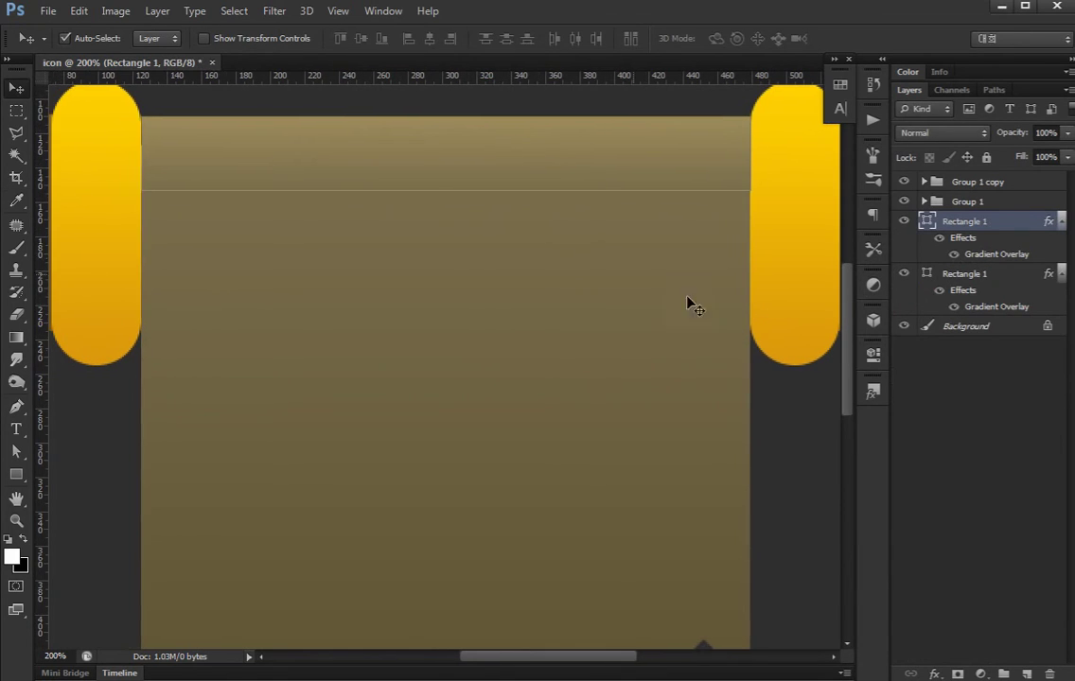
{"action": "left_click", "coordinate": [1062, 242]}
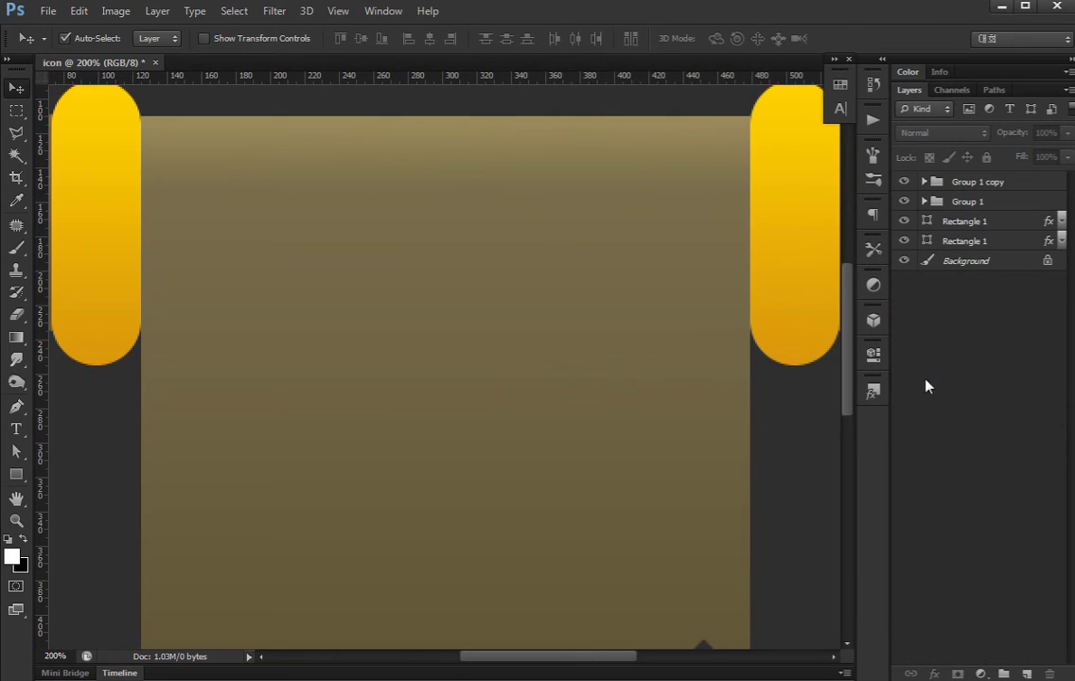
{"action": "left_click_drag", "start_coordinate": [757, 291], "coordinate": [816, 225]}
{"action": "key", "text": "ctrl+minus"}
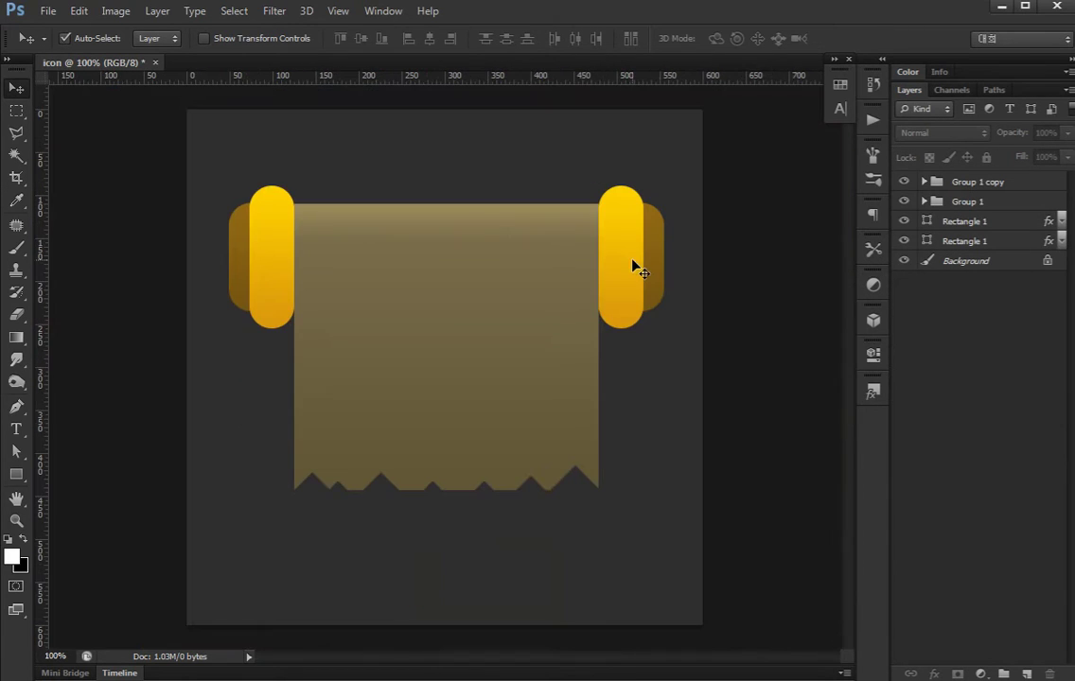
{"action": "key", "text": "m"}
{"action": "key", "text": "ctrl+plus"}
- Fill a thin strip down the paper's left edge with black on a new 20%-opacity layer
{"action": "scroll", "coordinate": [286, 286], "scroll_direction": "left", "scroll_amount": 3}
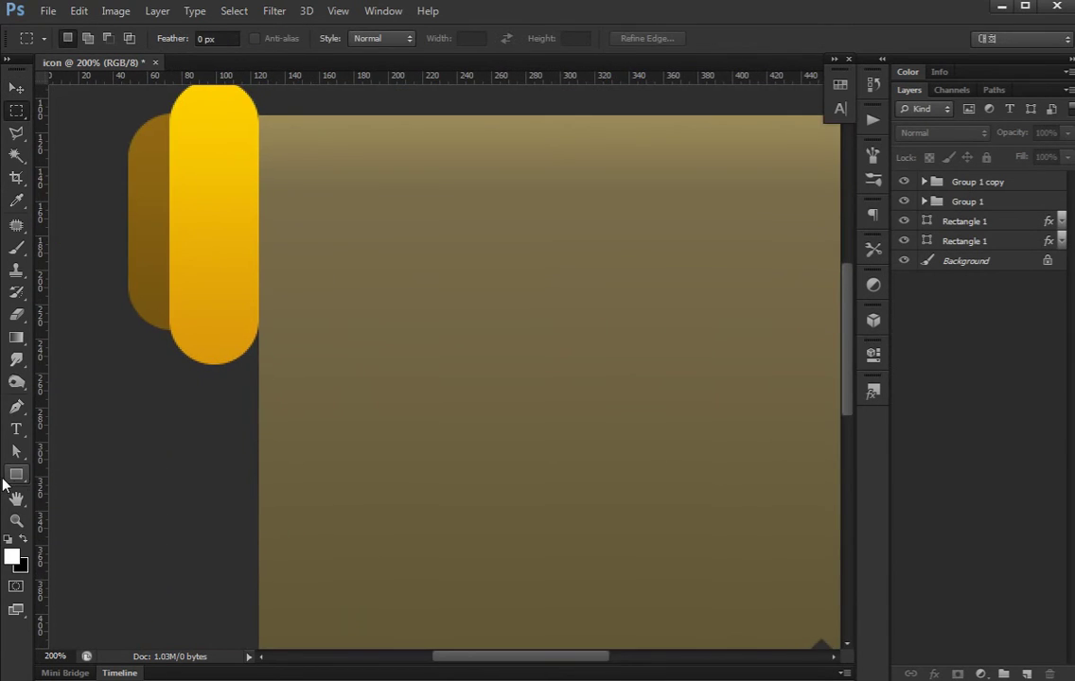
{"action": "mouse_move", "coordinate": [260, 116]}
{"action": "left_mouse_down"}
{"action": "mouse_move", "coordinate": [296, 593]}
{"action": "mouse_move", "coordinate": [294, 557]}
{"action": "left_mouse_up"}
{"action": "scroll", "coordinate": [422, 353], "scroll_direction": "up", "scroll_amount": 5}
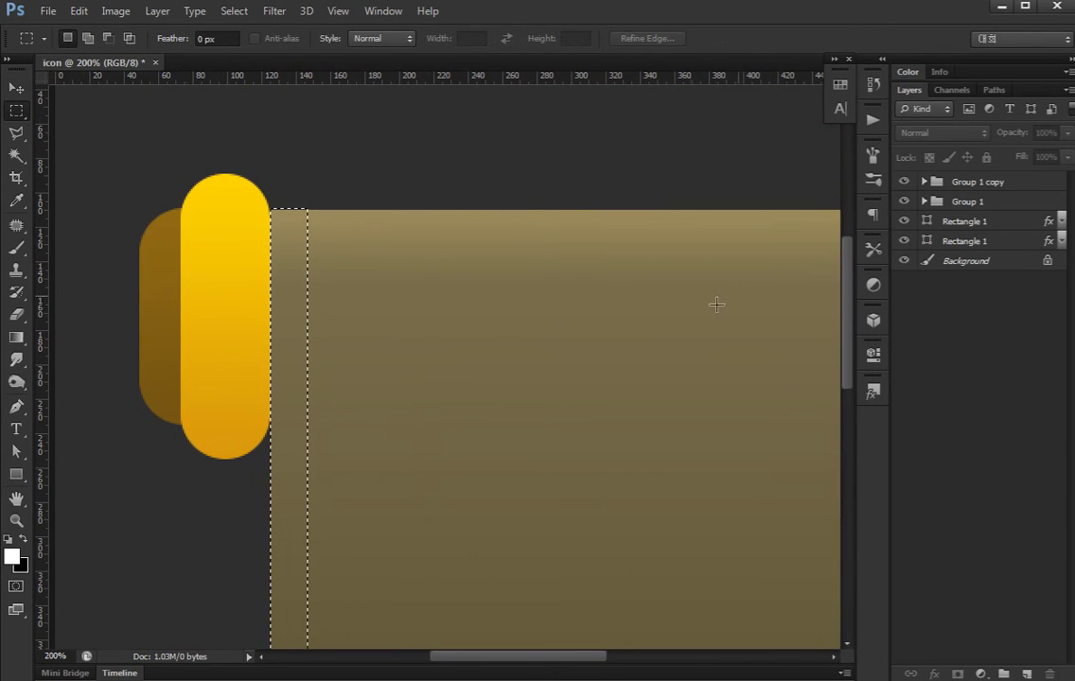
{"action": "key", "text": "ctrl+shift+alt+n"}
{"action": "key", "text": "alt+BackSpace"}
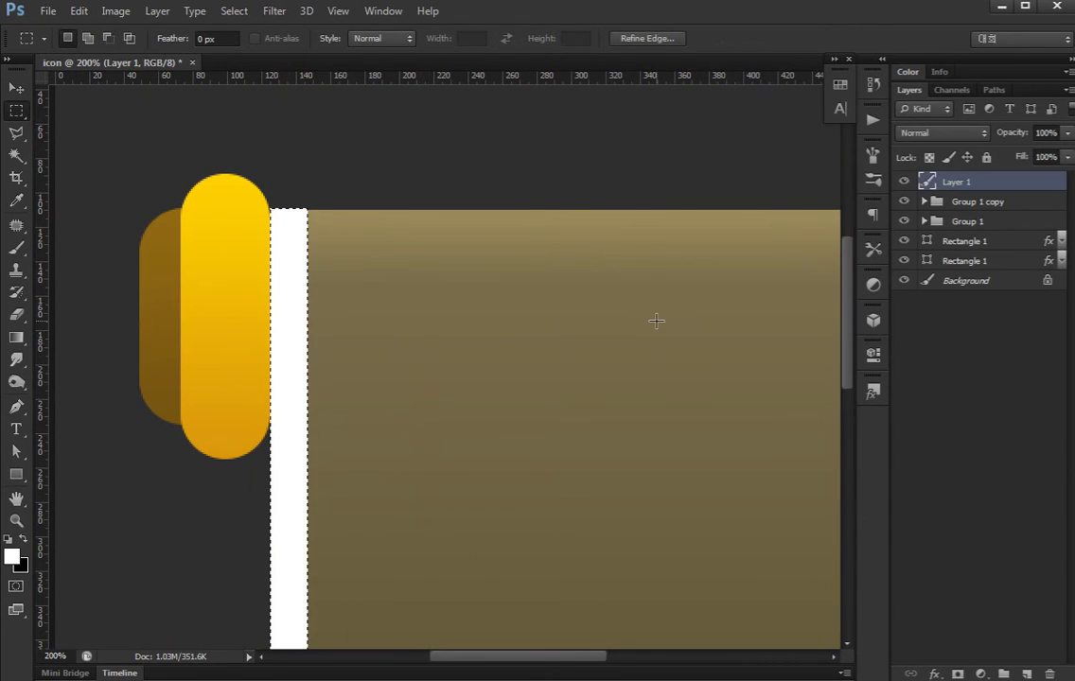
{"action": "key", "text": "ctrl+z"}
{"action": "key", "text": "ctrl+BackSpace"}
{"action": "key", "text": "ctrl+d"}
{"action": "key", "text": "ctrl+minus"}
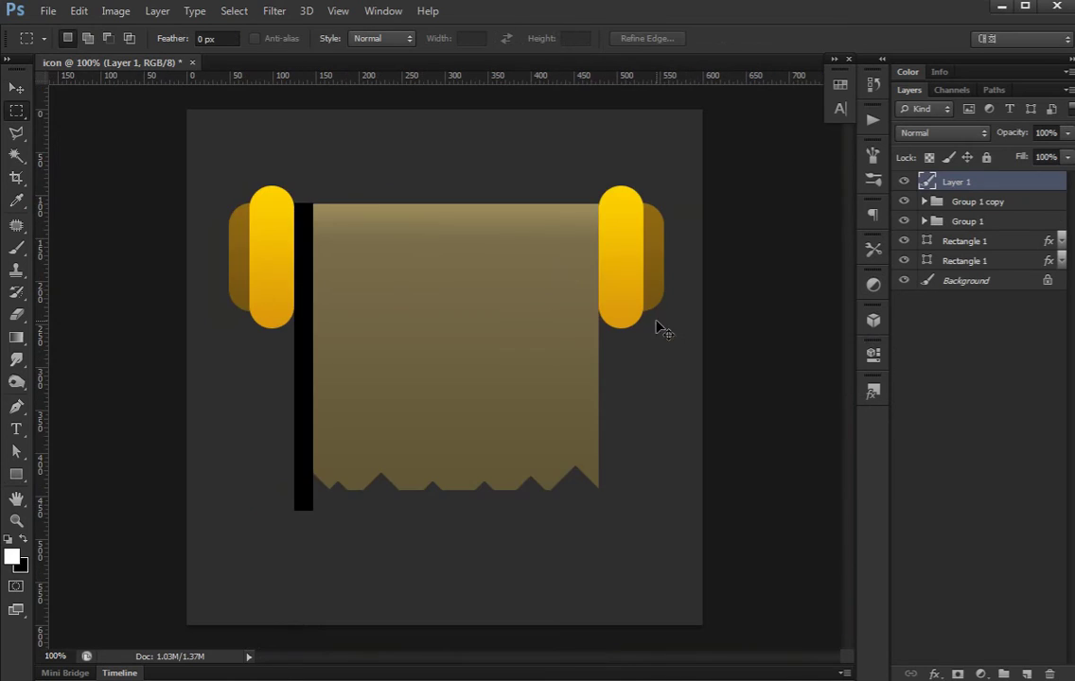
{"action": "key", "text": "2"}
{"action": "key", "text": "Return"}
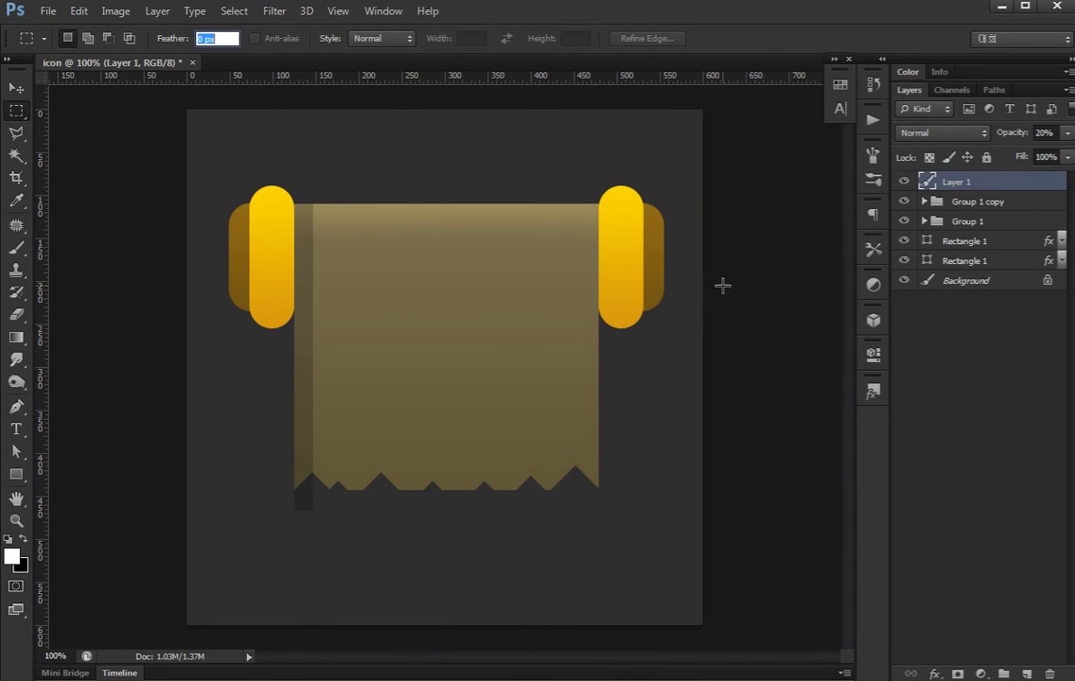
{"action": "key", "text": "Return"}
{"action": "key", "text": "v"}
- Trim the shadow strip to the paper's zigzag outline, removing everything outside it
{"action": "left_click", "coordinate": [916, 378]}
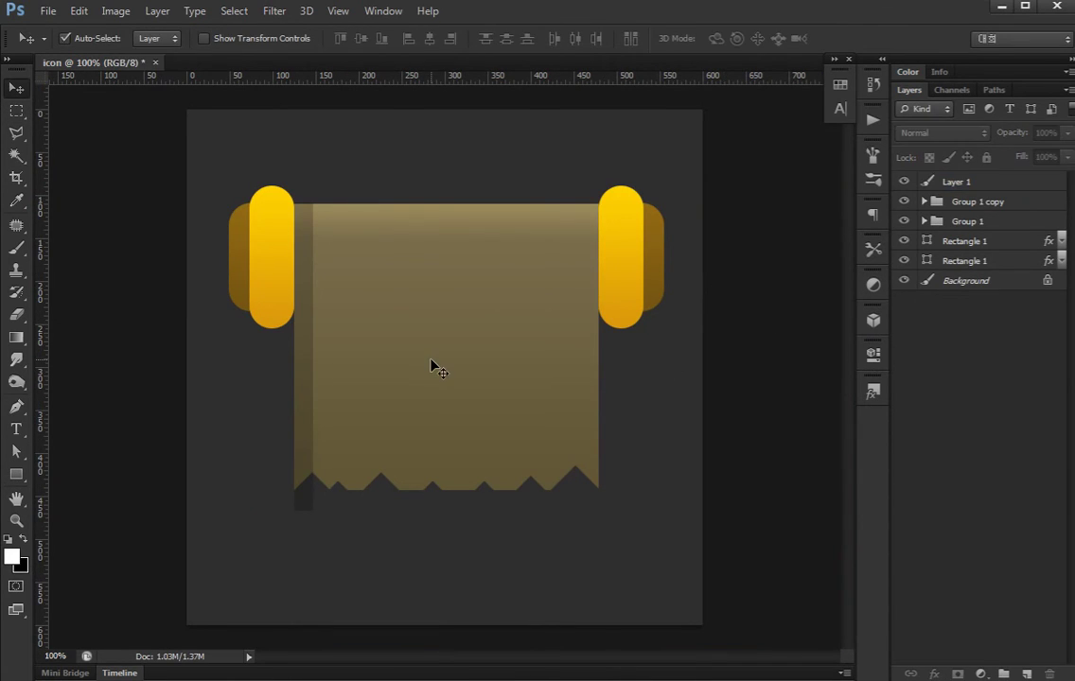
{"action": "left_click", "coordinate": [434, 365]}
{"action": "left_click", "coordinate": [925, 262], "text": "ctrl"}
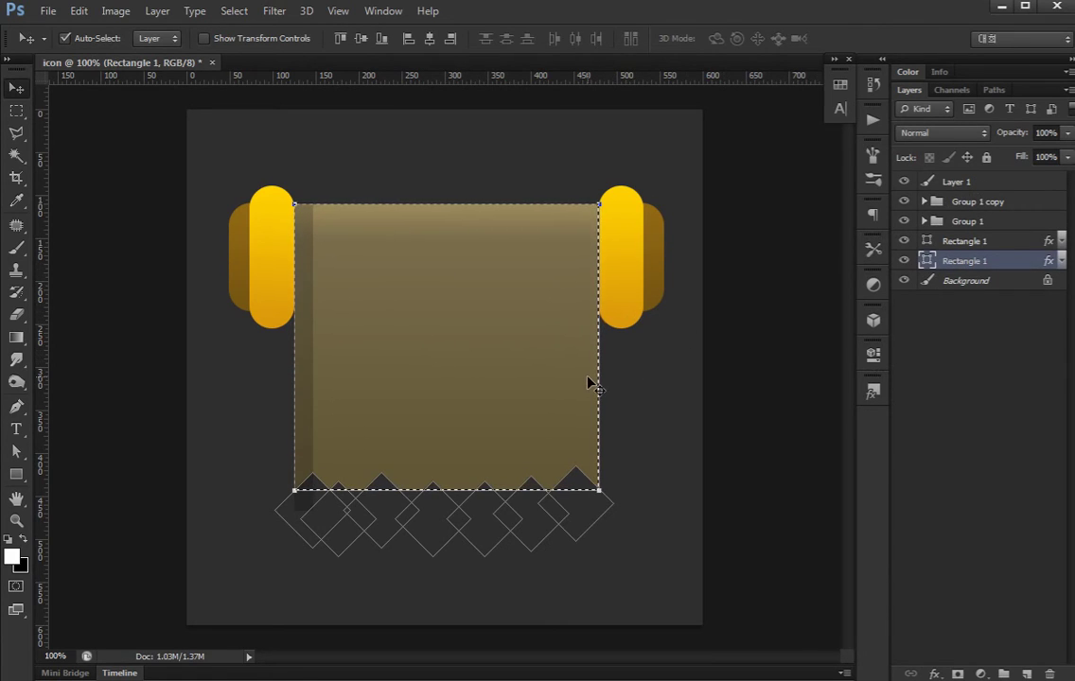
{"action": "key", "text": "a"}
{"action": "key", "text": "ctrl+d"}
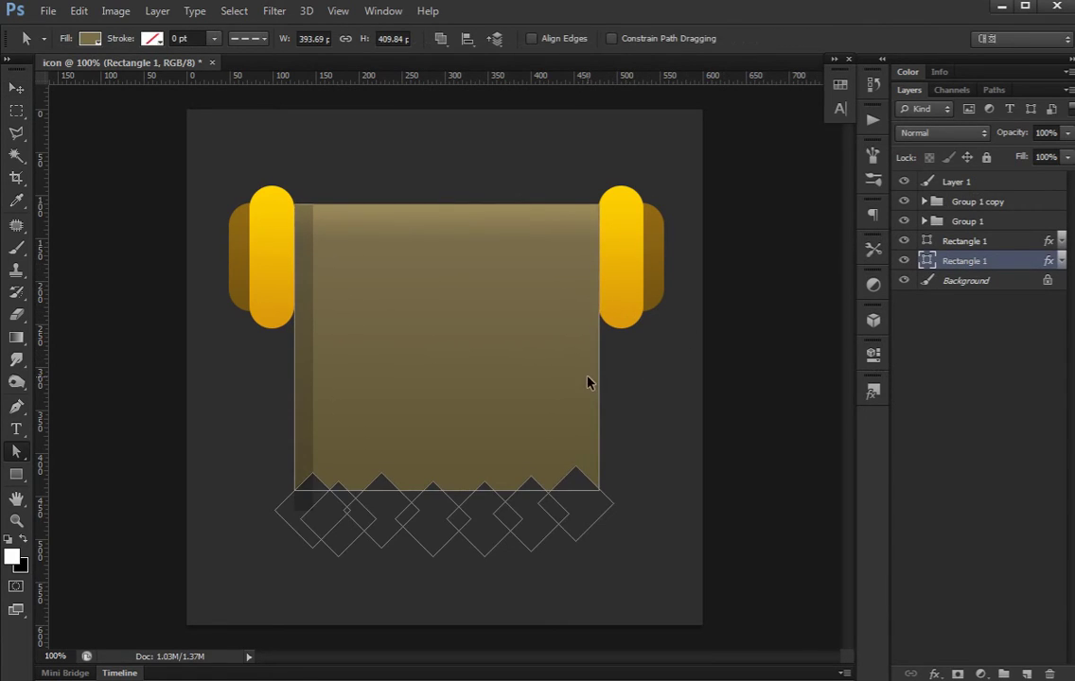
{"action": "key", "text": "ctrl+Return"}
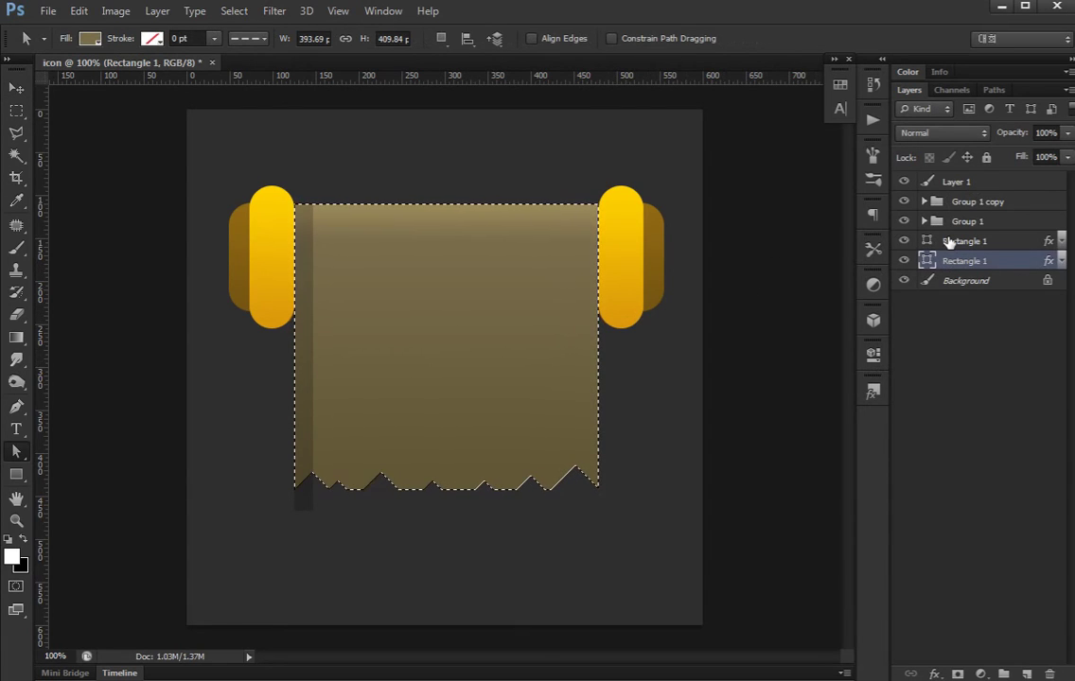
{"action": "key", "text": "ctrl+shift+i"}
{"action": "left_click", "coordinate": [949, 182]}
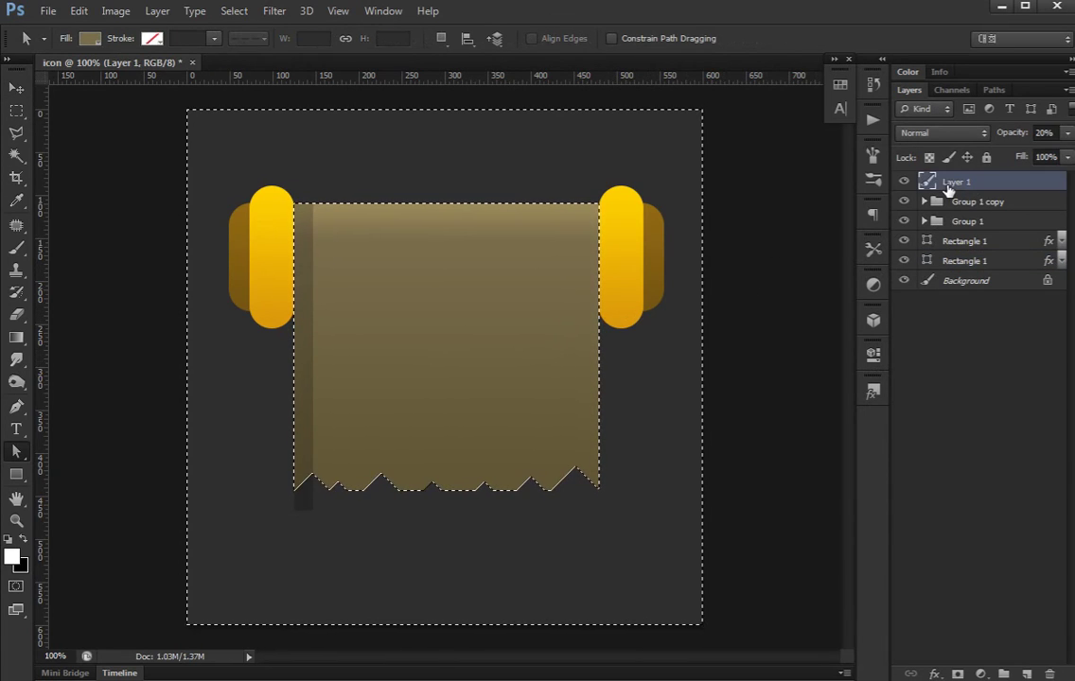
{"action": "key", "text": "ctrl+d"}
{"action": "left_click", "coordinate": [994, 362]}
{"action": "key", "text": "v"}
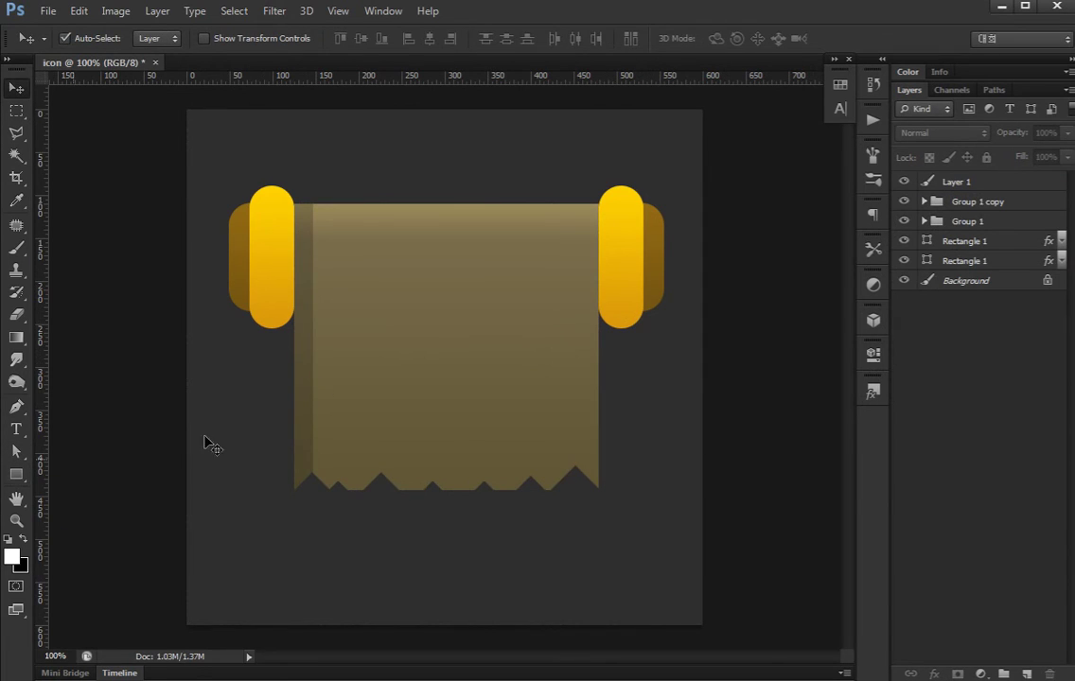
- Copy the shadow strip to the paper's right edge and stretch it taller
{"action": "left_click_drag", "start_coordinate": [302, 404], "coordinate": [584, 404]}
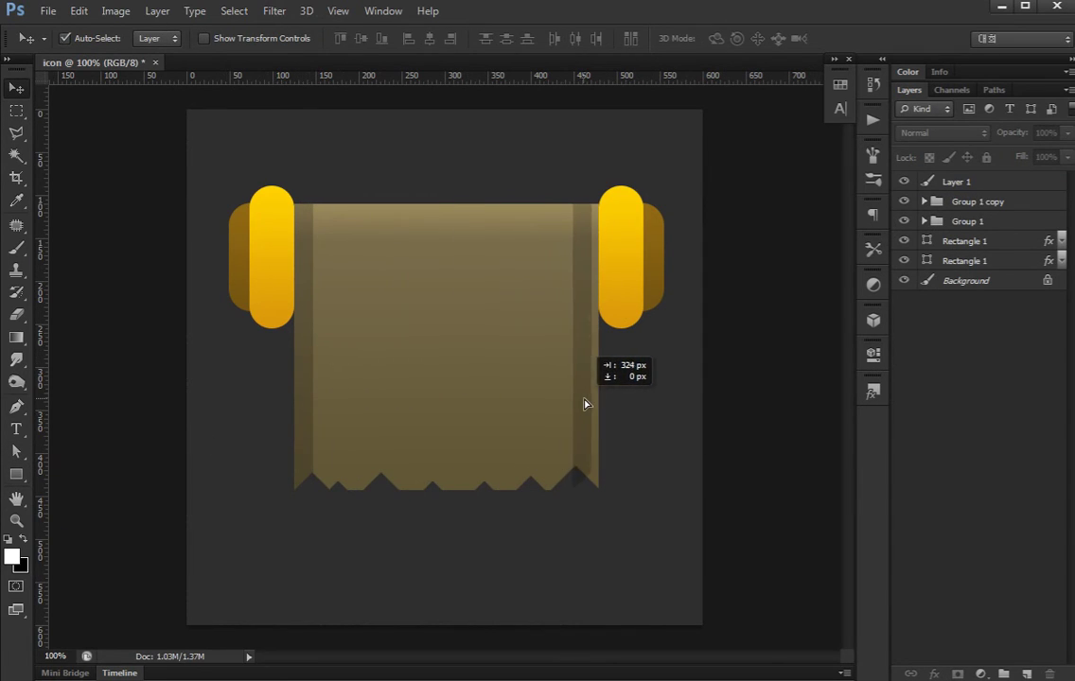
{"action": "key", "text": "ctrl+t"}
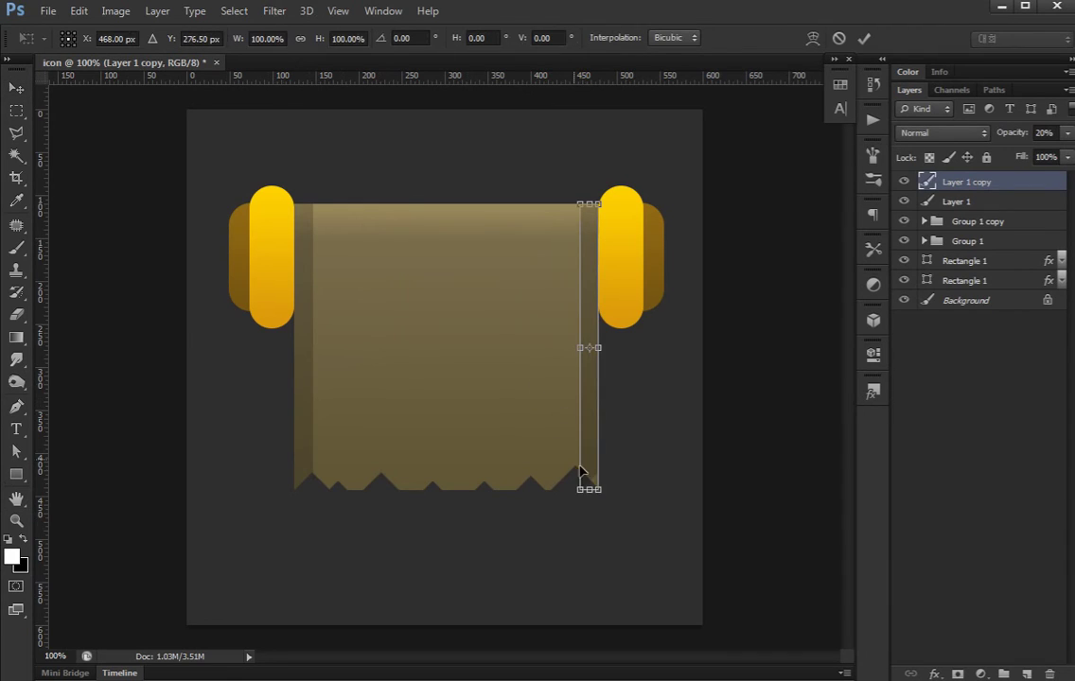
{"action": "mouse_move", "coordinate": [597, 494]}
{"action": "left_mouse_down"}
{"action": "mouse_move", "coordinate": [603, 512]}
{"action": "mouse_move", "coordinate": [589, 523]}
{"action": "left_mouse_up"}
{"action": "key", "text": "Return"}
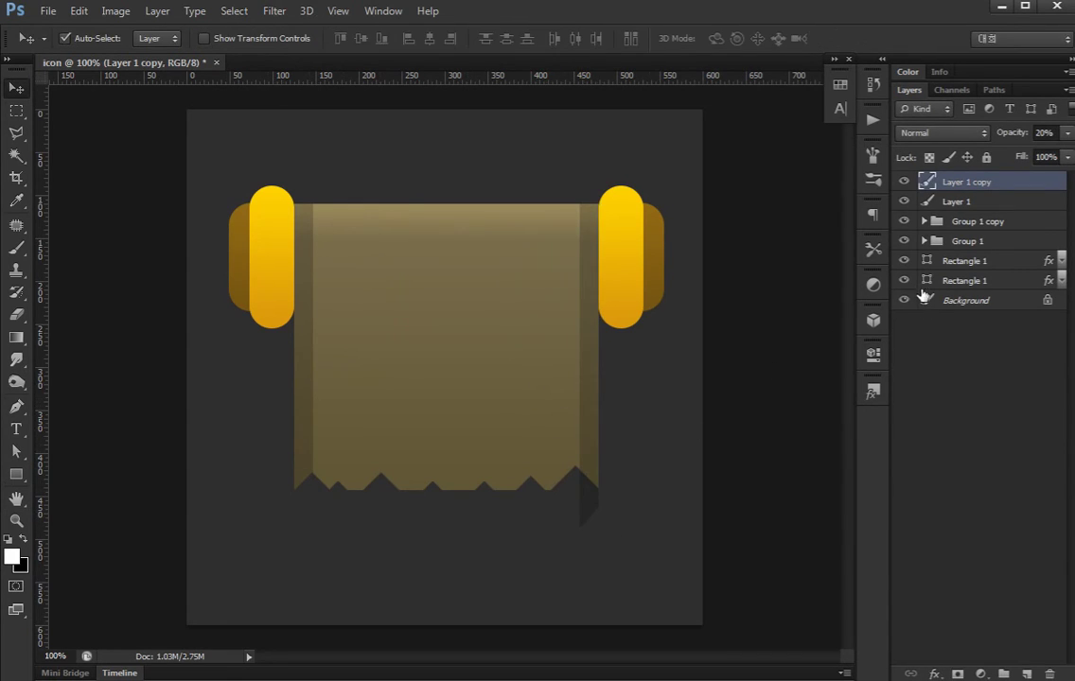
- Erase the right-edge strip outside the paper outline, then zoom to the left roller end
{"action": "left_click", "coordinate": [928, 201], "text": "ctrl"}
{"action": "key", "text": "ctrl+shift+i"}
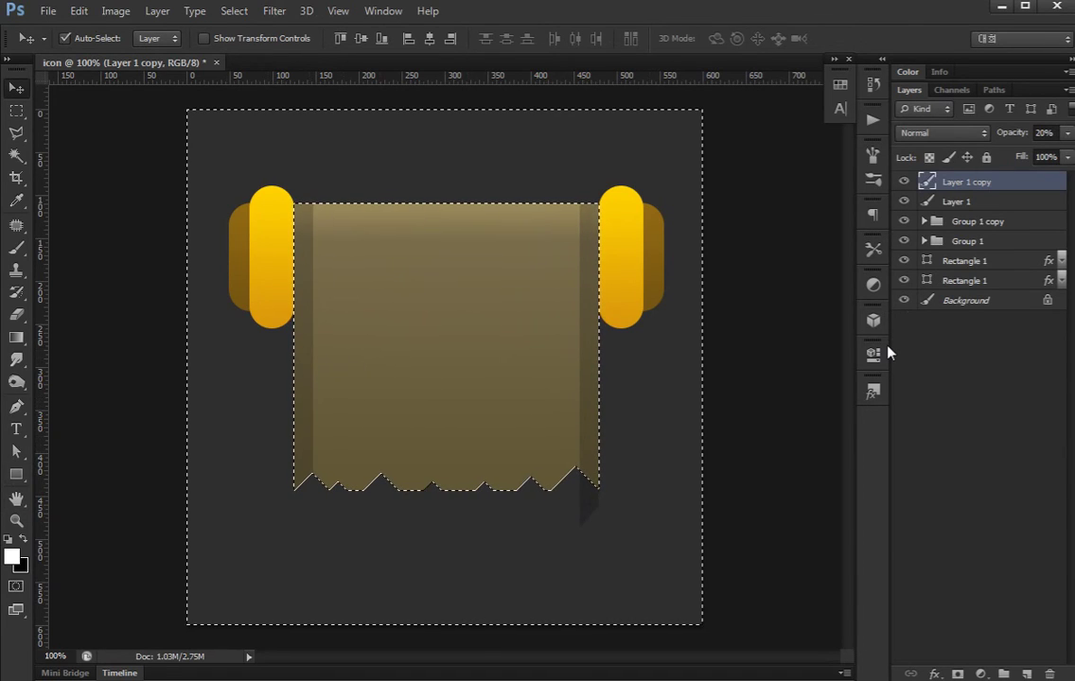
{"action": "key", "text": "Delete"}
{"action": "key", "text": "ctrl+d"}
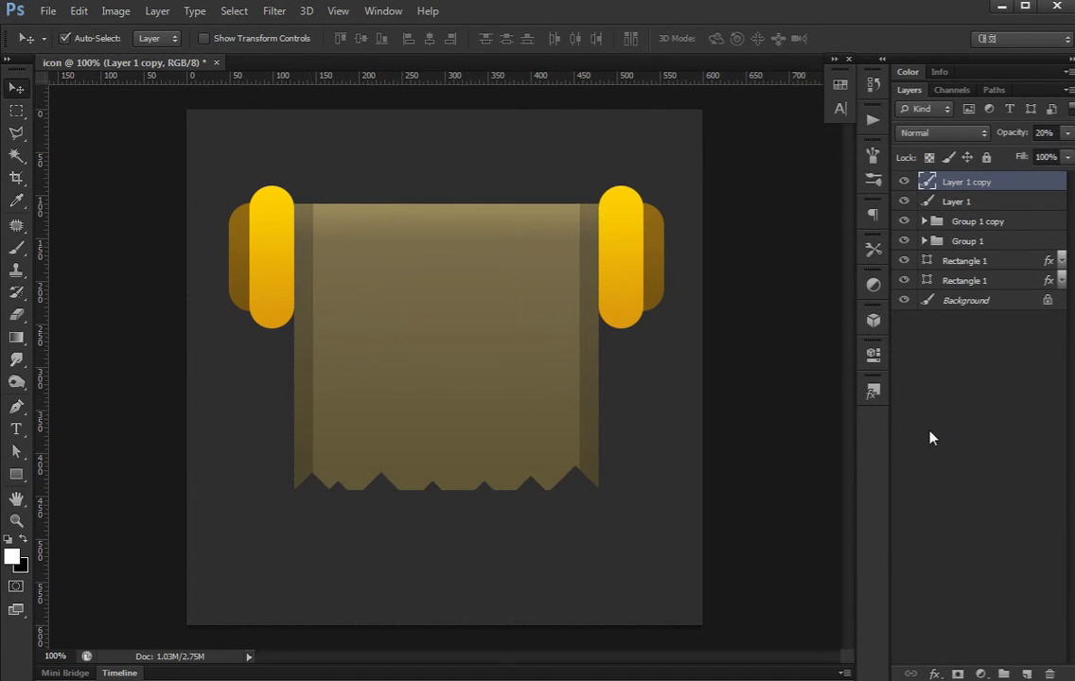
{"action": "left_click", "coordinate": [931, 438]}
{"action": "left_click", "coordinate": [501, 367]}
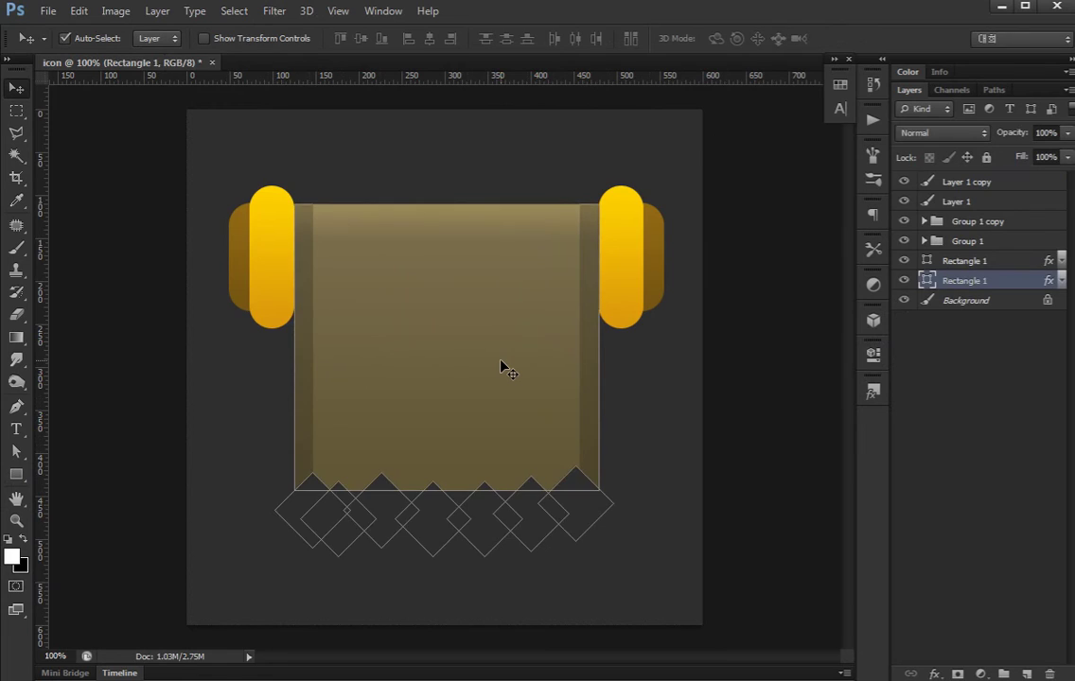
{"action": "key", "text": "ctrl+plus"}
{"action": "mouse_move", "coordinate": [365, 283]}
{"action": "left_mouse_down"}
{"action": "mouse_move", "coordinate": [370, 323]}
{"action": "mouse_move", "coordinate": [472, 329]}
{"action": "left_mouse_up"}
{"action": "left_click", "coordinate": [124, 275]}
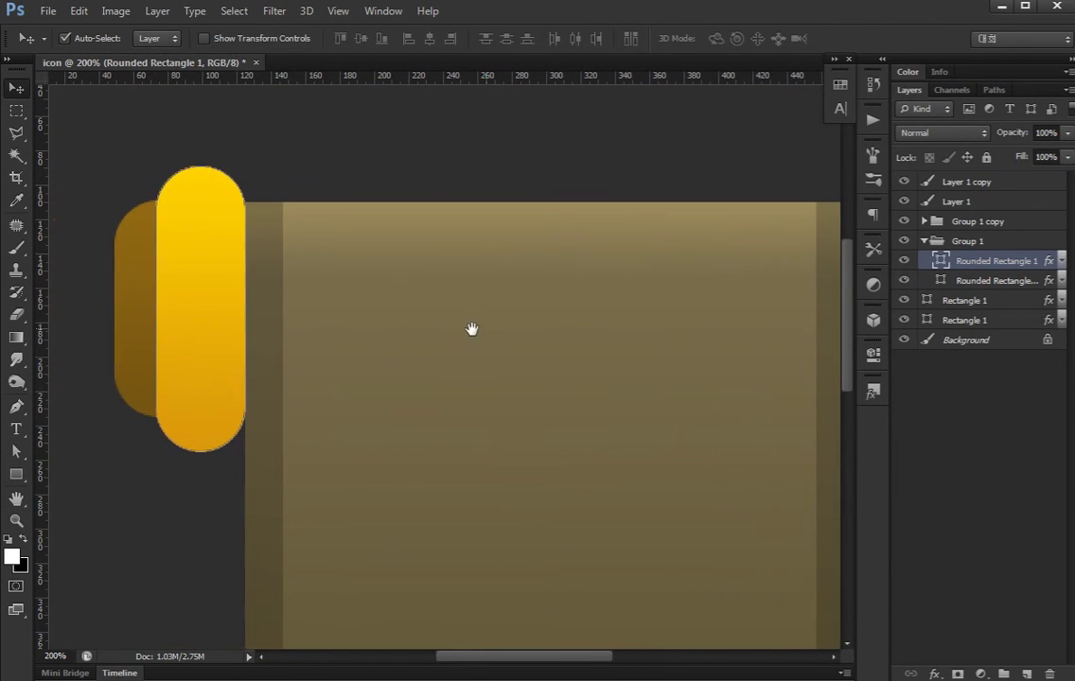
- Select both roller groups, Group 1 and Group 1 copy, in the Layers panel
{"action": "left_click", "coordinate": [905, 439]}
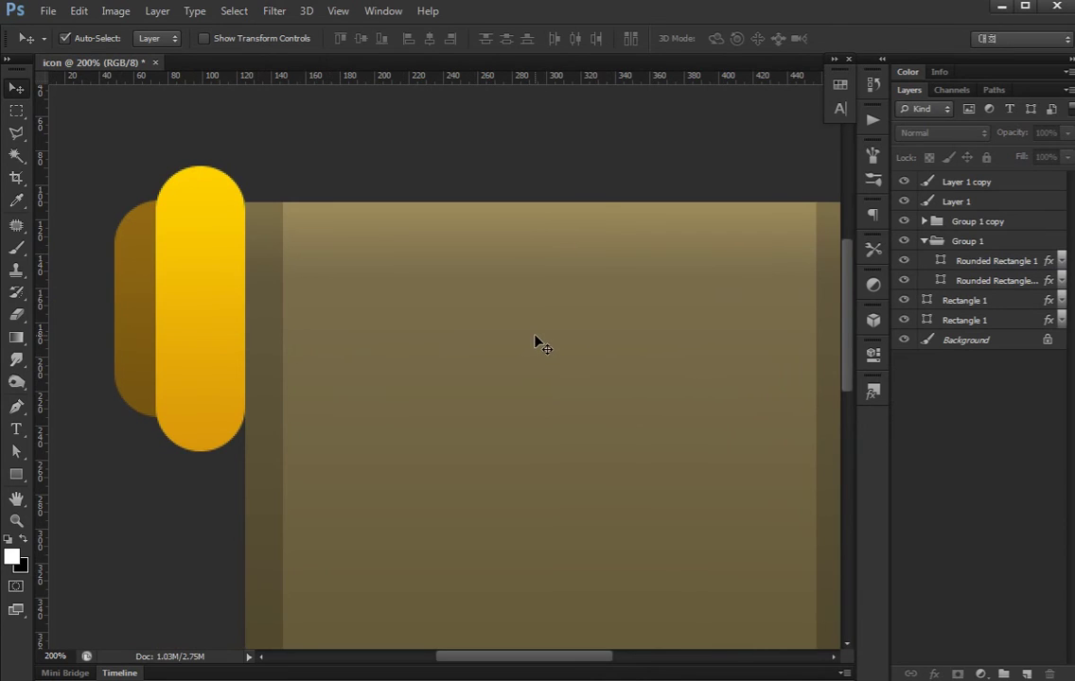
{"action": "key", "text": "ctrl+minus"}
{"action": "key", "text": "ctrl+minus"}
{"action": "key", "text": "ctrl+plus"}
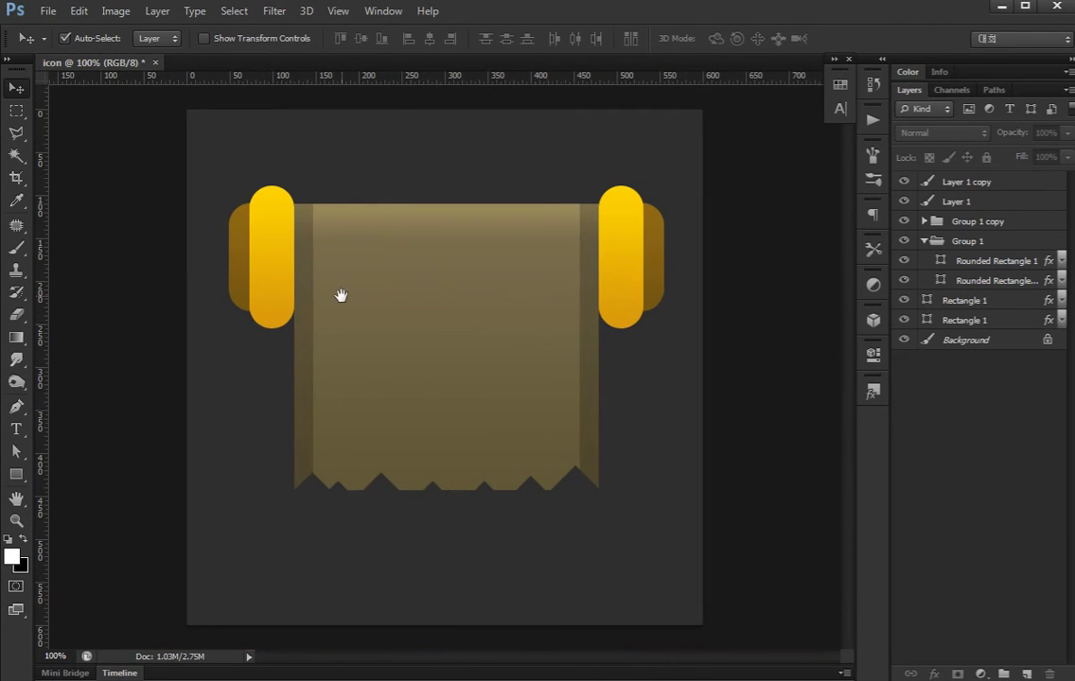
{"action": "key", "text": "a"}
{"action": "left_click", "coordinate": [274, 292]}
{"action": "key", "text": "v"}
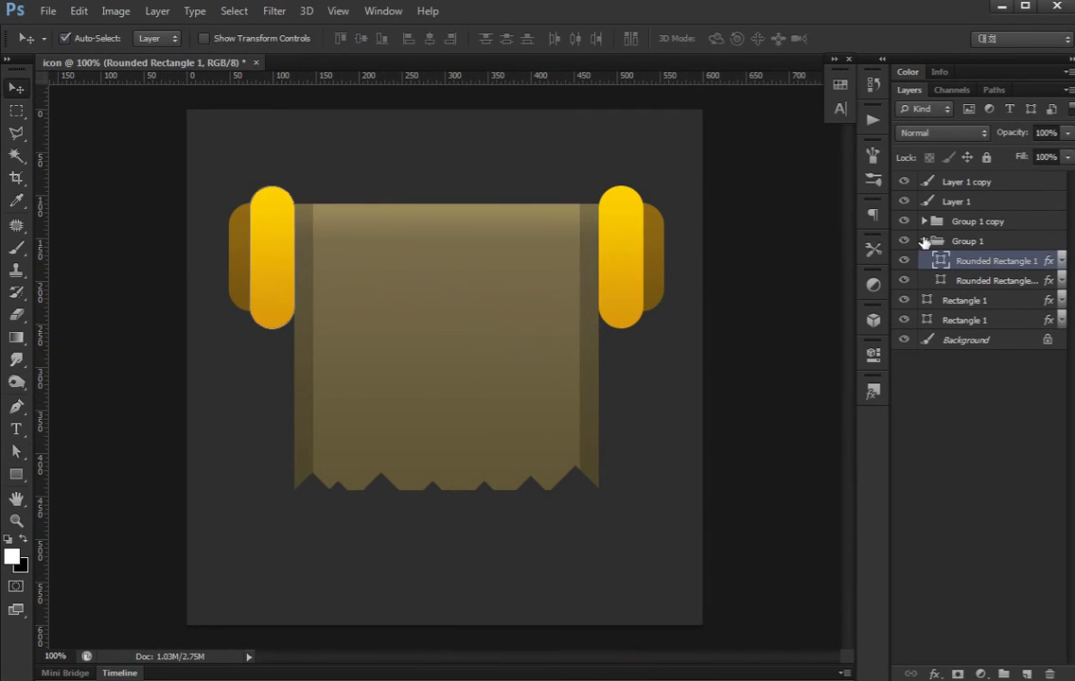
{"action": "left_click", "coordinate": [923, 240]}
{"action": "left_click", "coordinate": [958, 242]}
{"action": "left_click", "coordinate": [960, 222], "text": "ctrl"}
- Squash both roll ends to about 80% height and nudge them down slightly
{"action": "key", "text": "ctrl+t"}
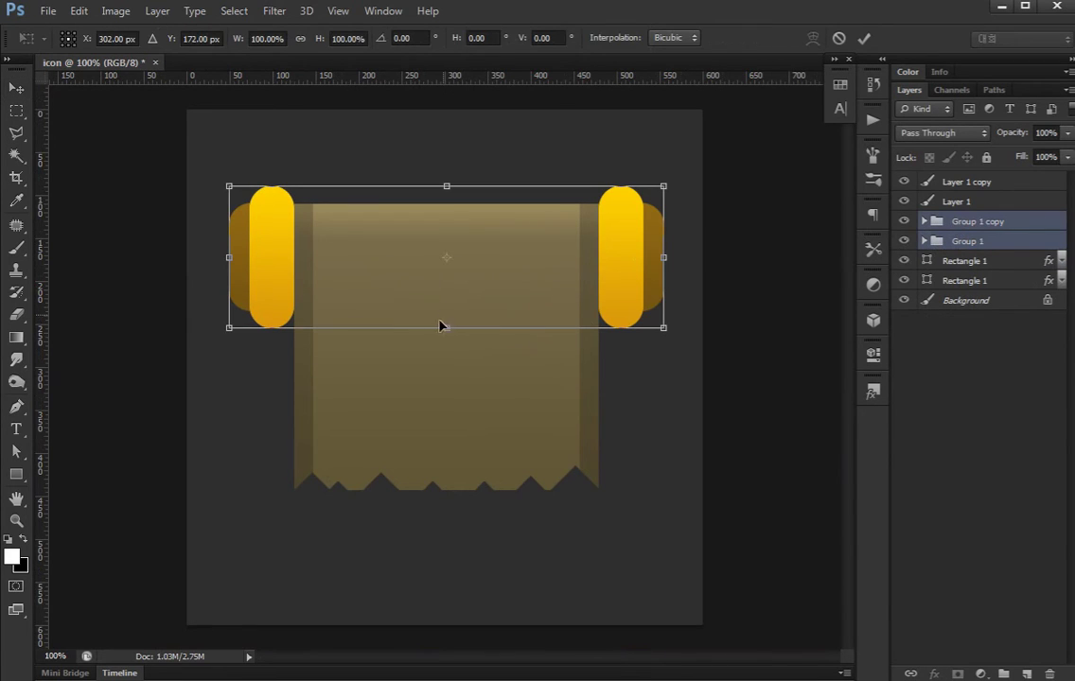
{"action": "left_click_drag", "start_coordinate": [448, 325], "coordinate": [455, 300]}
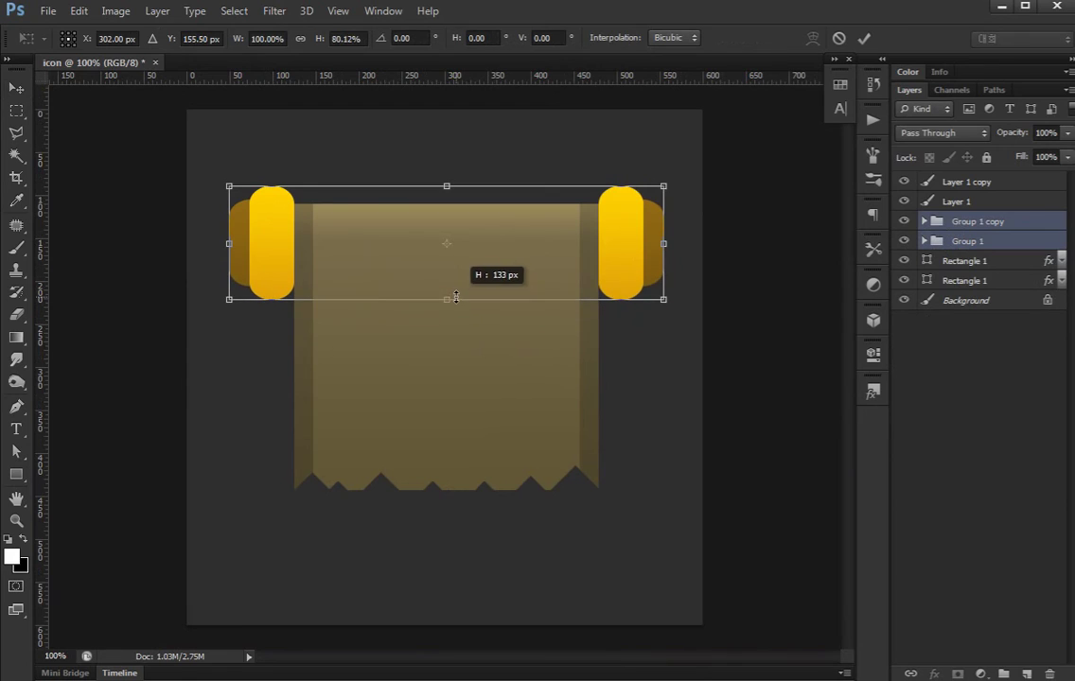
{"action": "key", "text": "Return"}
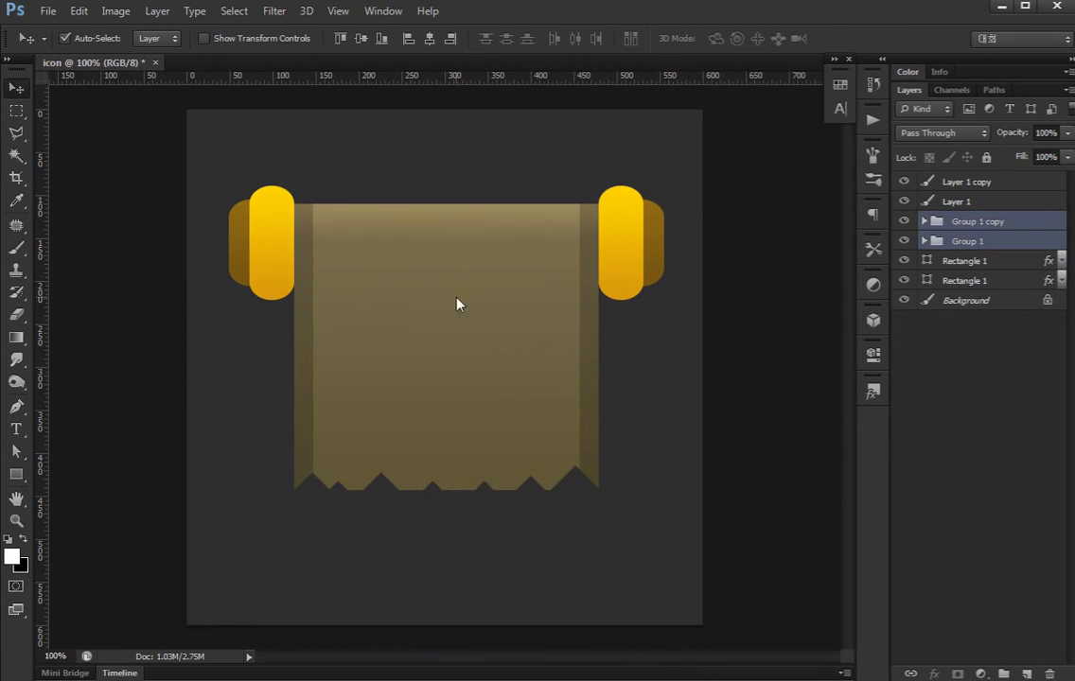
{"action": "key", "text": "Down"}
{"action": "key", "text": "Down"}
{"action": "key", "text": "Down"}
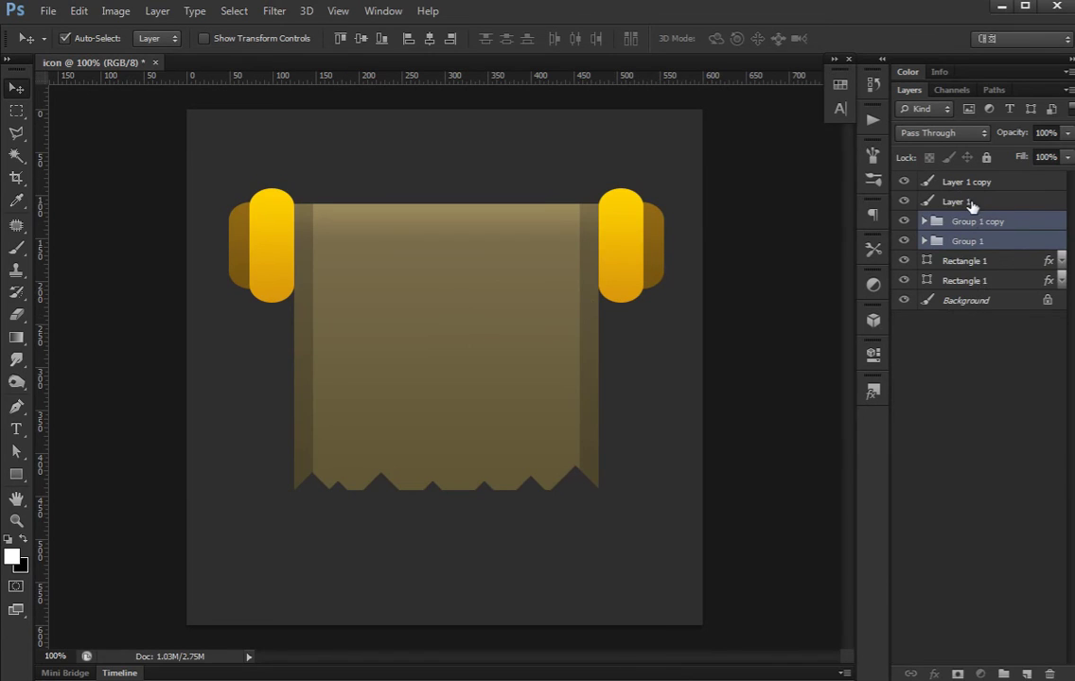
- Select all the drawing layers and group them into a group named 'icon'
{"action": "left_click", "coordinate": [979, 261]}
{"action": "left_click", "coordinate": [979, 280], "text": "shift"}
{"action": "left_click", "coordinate": [977, 181], "text": "shift"}
{"action": "left_click", "coordinate": [973, 375]}
{"action": "left_click", "coordinate": [979, 262]}
{"action": "left_click", "coordinate": [979, 281], "text": "shift"}
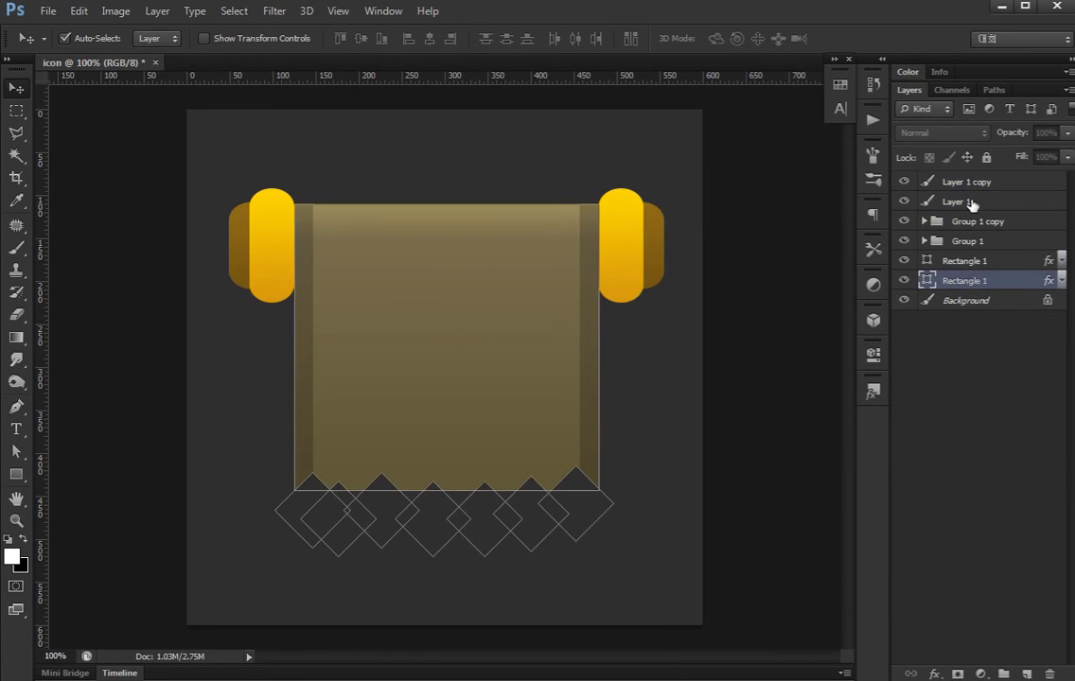
{"action": "left_click", "coordinate": [972, 182], "text": "shift"}
{"action": "key", "text": "ctrl+g"}
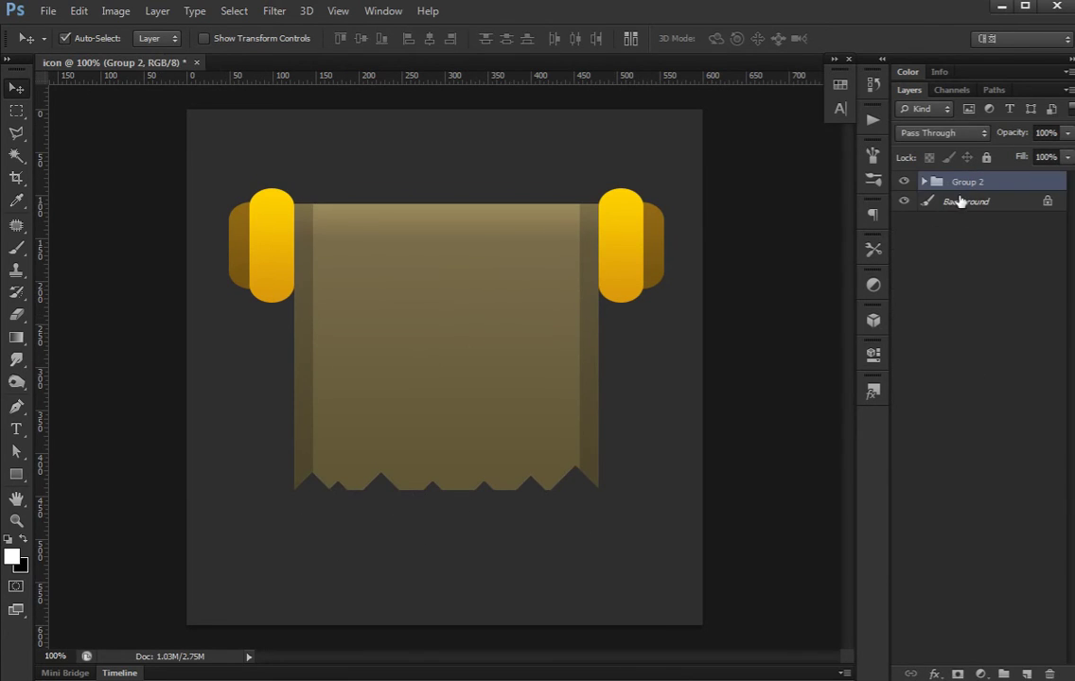
{"action": "double_click", "coordinate": [967, 182]}
{"action": "type", "text": "icon"}
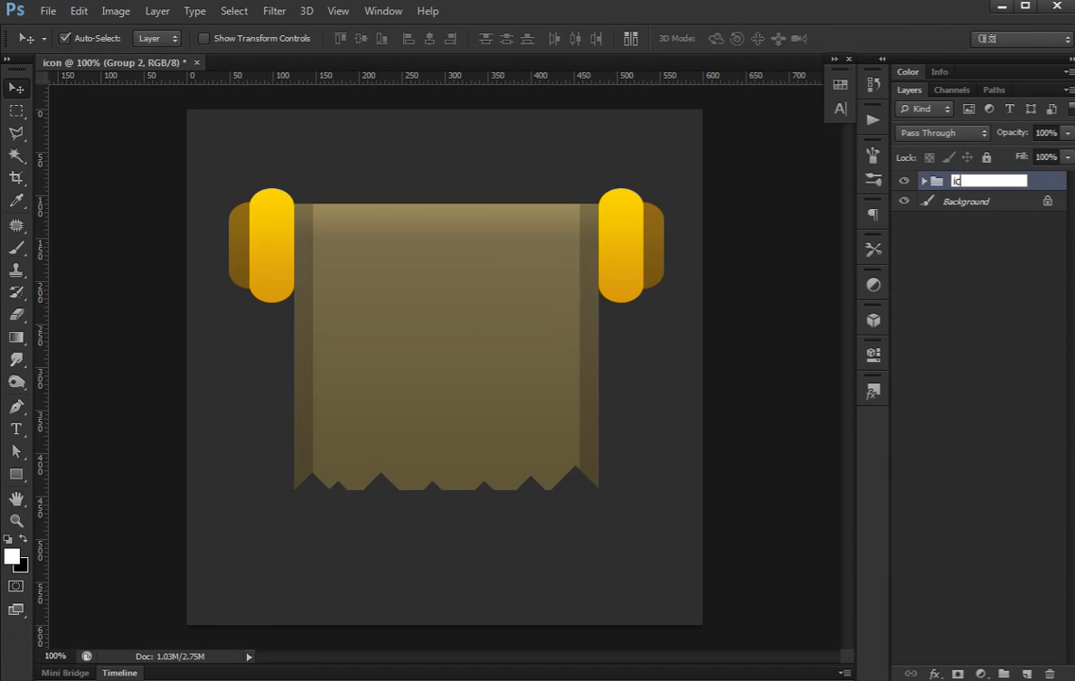
{"action": "key", "text": "Return"}
- Duplicate the icon group, hide the original, merge the copy and scale it to about 47%
{"action": "key", "text": "ctrl+j"}
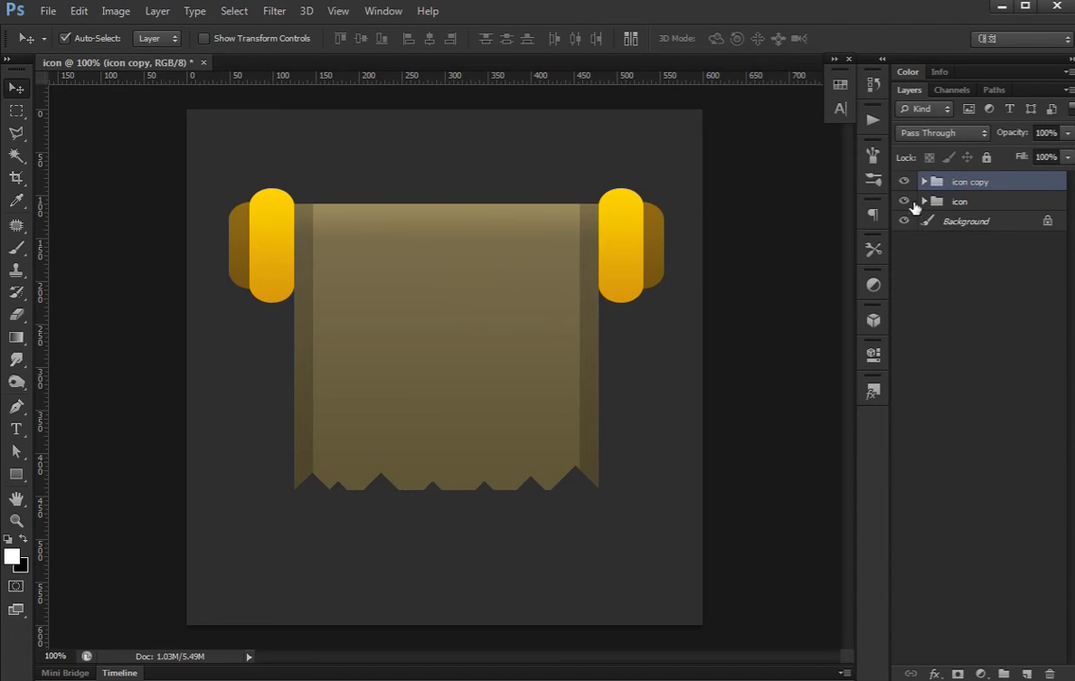
{"action": "left_click", "coordinate": [904, 202]}
{"action": "key", "text": "ctrl+e"}
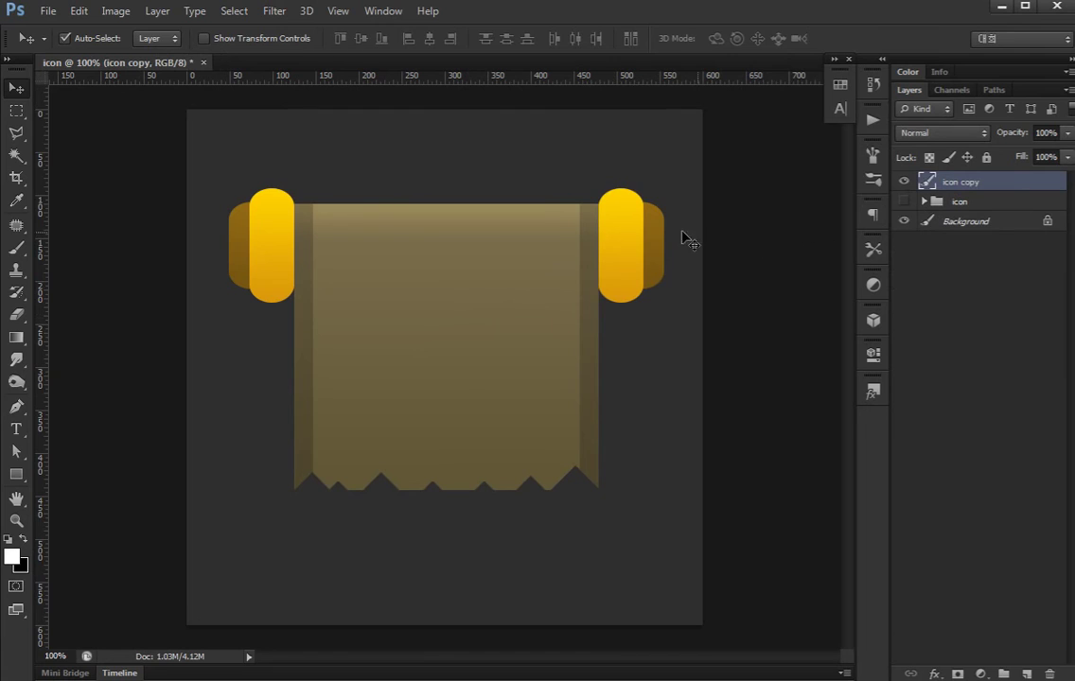
{"action": "key", "text": "ctrl+t"}
{"action": "left_click_drag", "start_coordinate": [662, 488], "coordinate": [447, 305]}
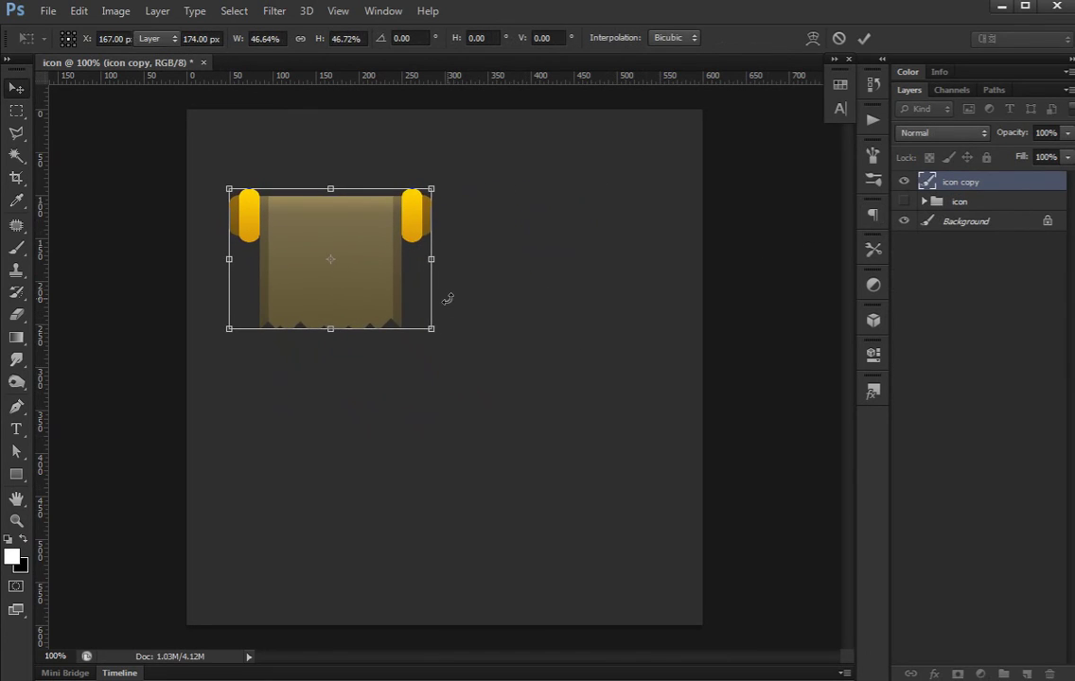
{"action": "key", "text": "Return"}
{"action": "key", "text": "ctrl+plus"}
- Lighten the paper's left side and darken its right side with the Dodge and Burn tools
{"action": "left_click_drag", "start_coordinate": [339, 211], "coordinate": [489, 386]}
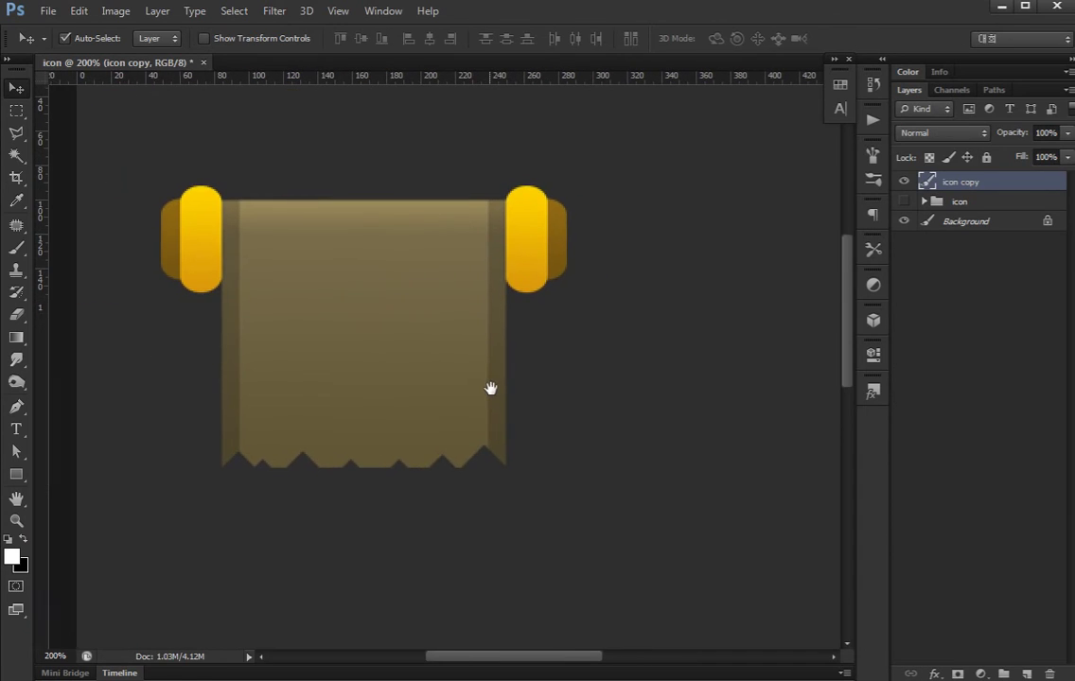
{"action": "key", "text": "o"}
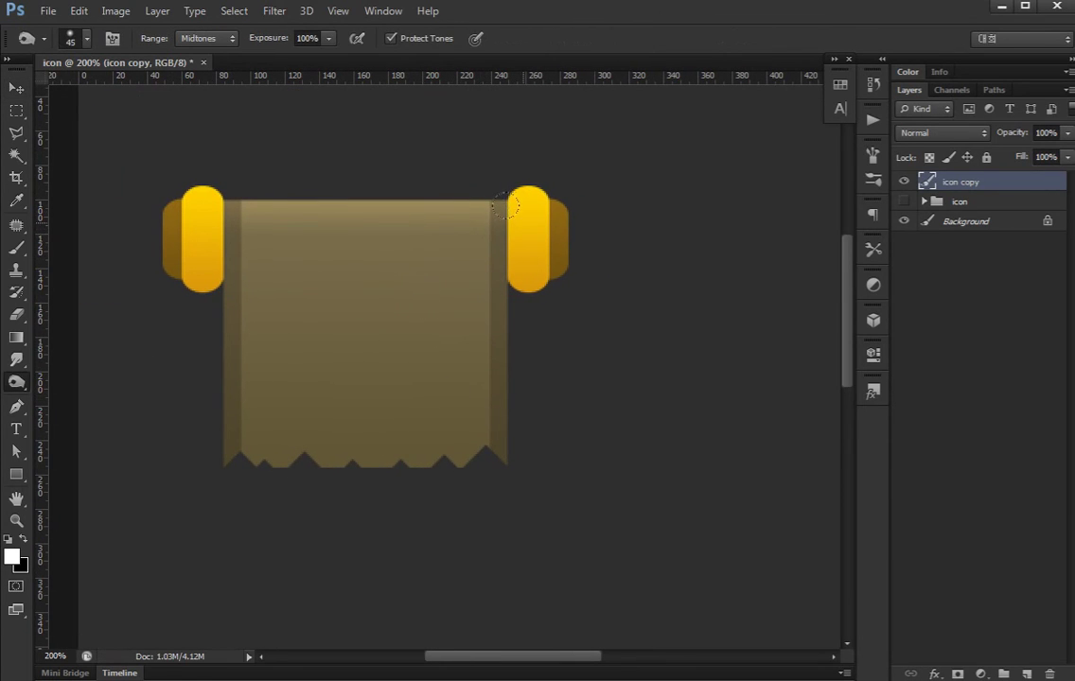
{"action": "key", "text": "bracketright"}
{"action": "left_click_drag", "start_coordinate": [481, 178], "coordinate": [445, 322]}
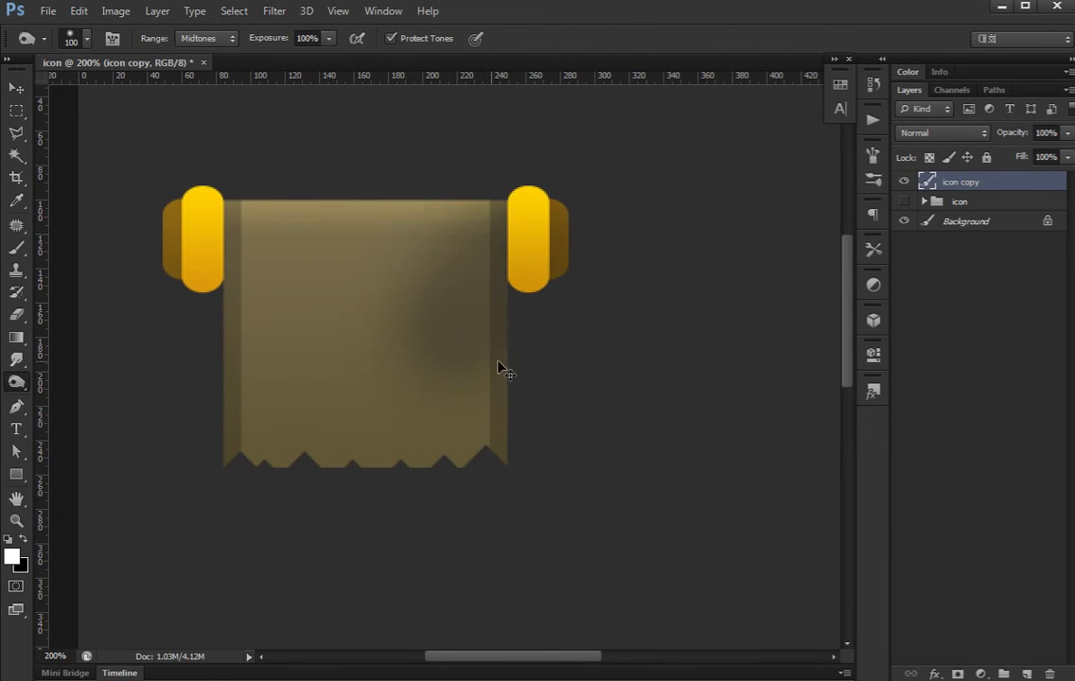
{"action": "key", "text": "ctrl+z"}
{"action": "key", "text": "ctrl+minus"}
{"action": "left_click_drag", "start_coordinate": [220, 177], "coordinate": [252, 324]}
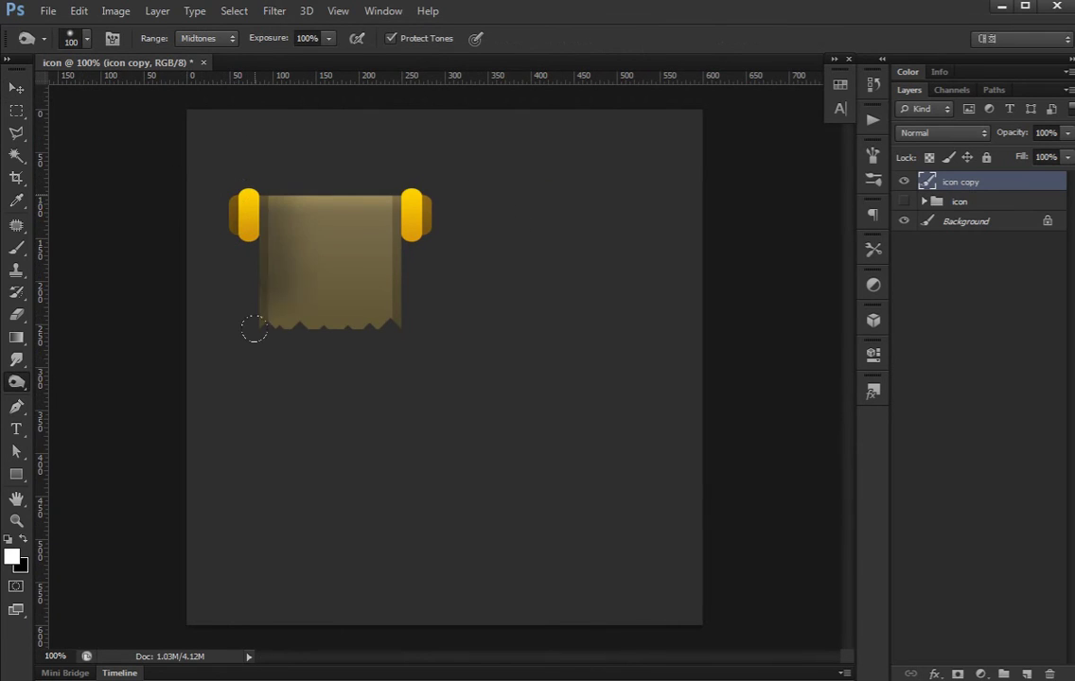
{"action": "key", "text": "ctrl+z"}
{"action": "left_click_drag", "start_coordinate": [201, 156], "coordinate": [267, 315]}
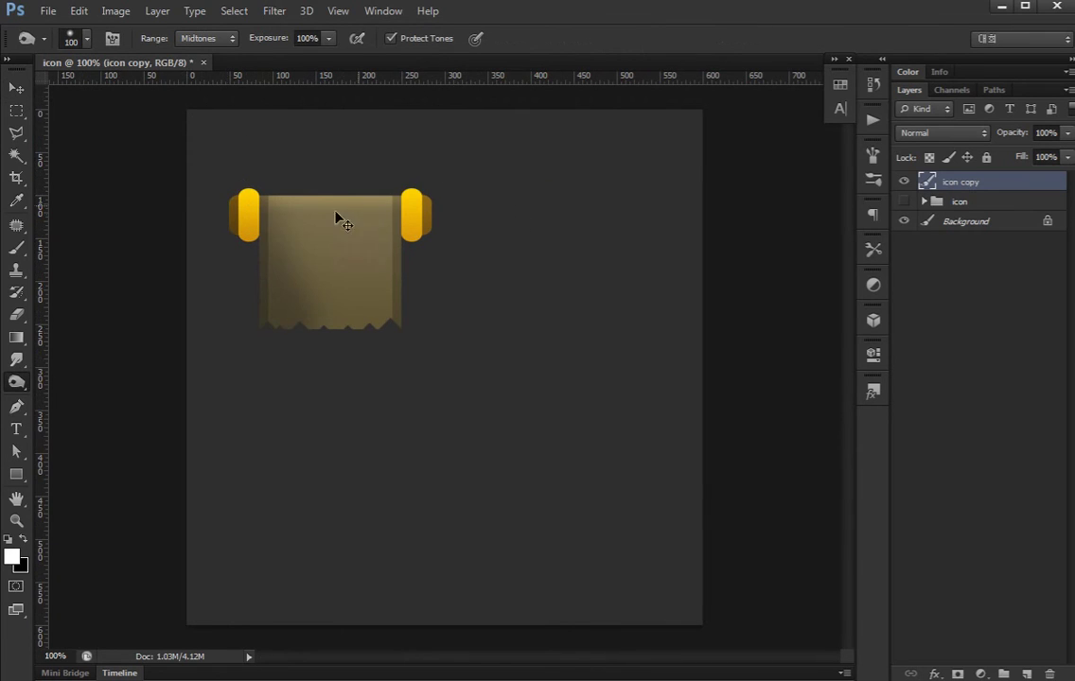
{"action": "key", "text": "ctrl+z"}
{"action": "left_click_drag", "start_coordinate": [216, 133], "coordinate": [248, 396]}
{"action": "left_click_drag", "start_coordinate": [397, 145], "coordinate": [369, 399]}
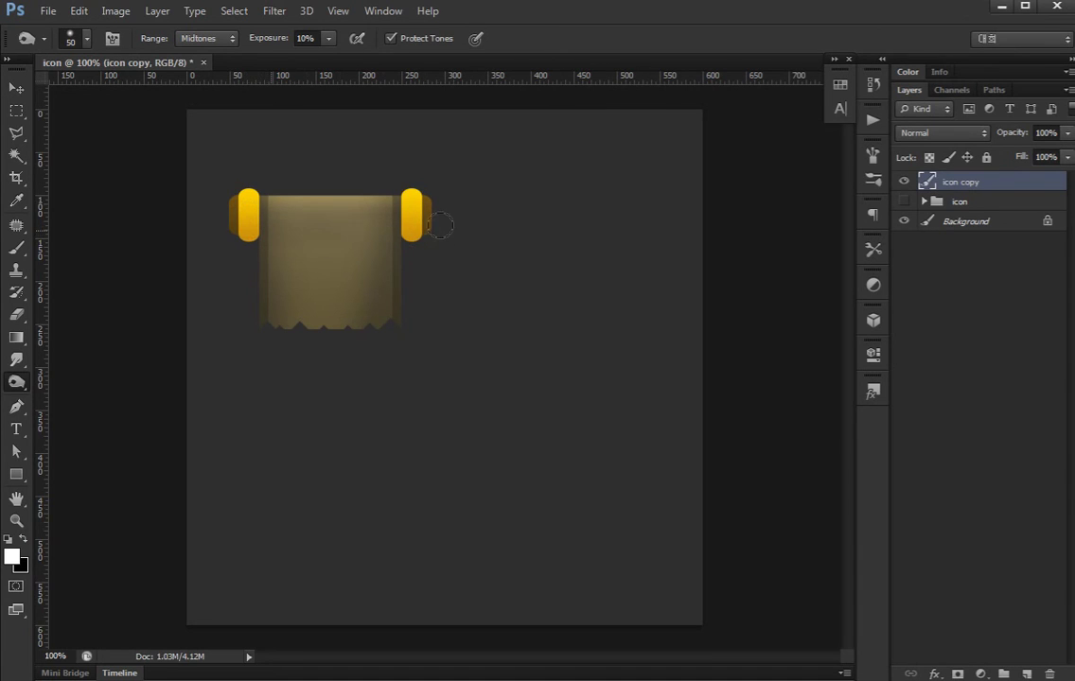
- Brighten the lower-left and lower part of the paper sheet with Dodge strokes
{"action": "left_click", "coordinate": [460, 286], "text": "ctrl"}
{"action": "left_click_drag", "start_coordinate": [461, 286], "coordinate": [384, 287]}
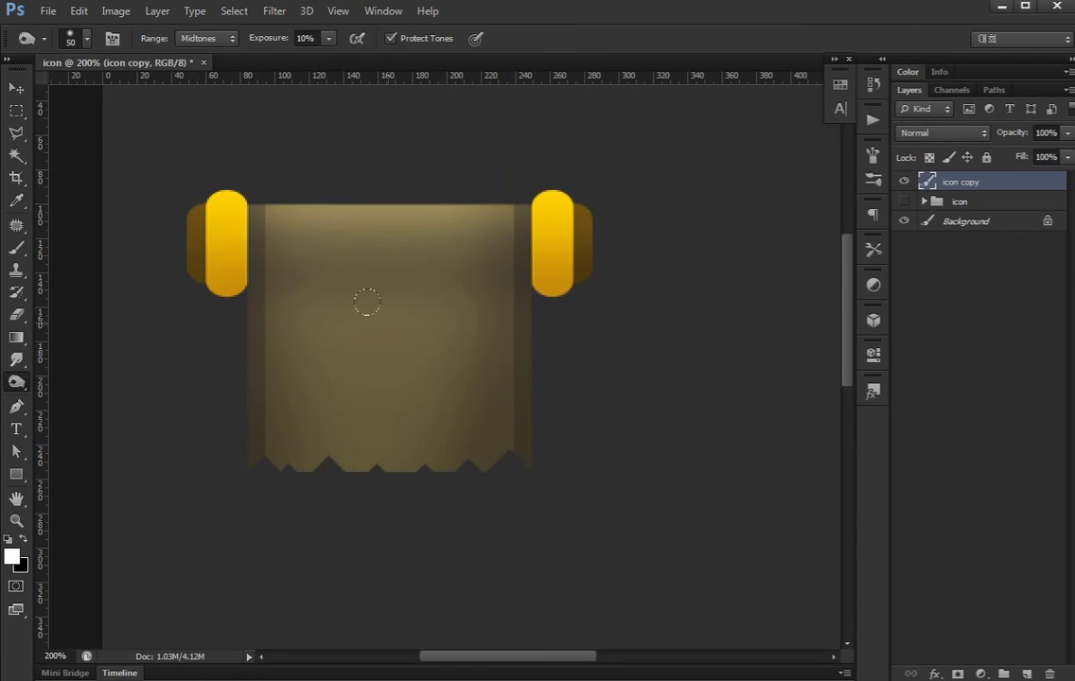
{"action": "key", "text": "shift+o"}
{"action": "key", "text": "shift+o"}
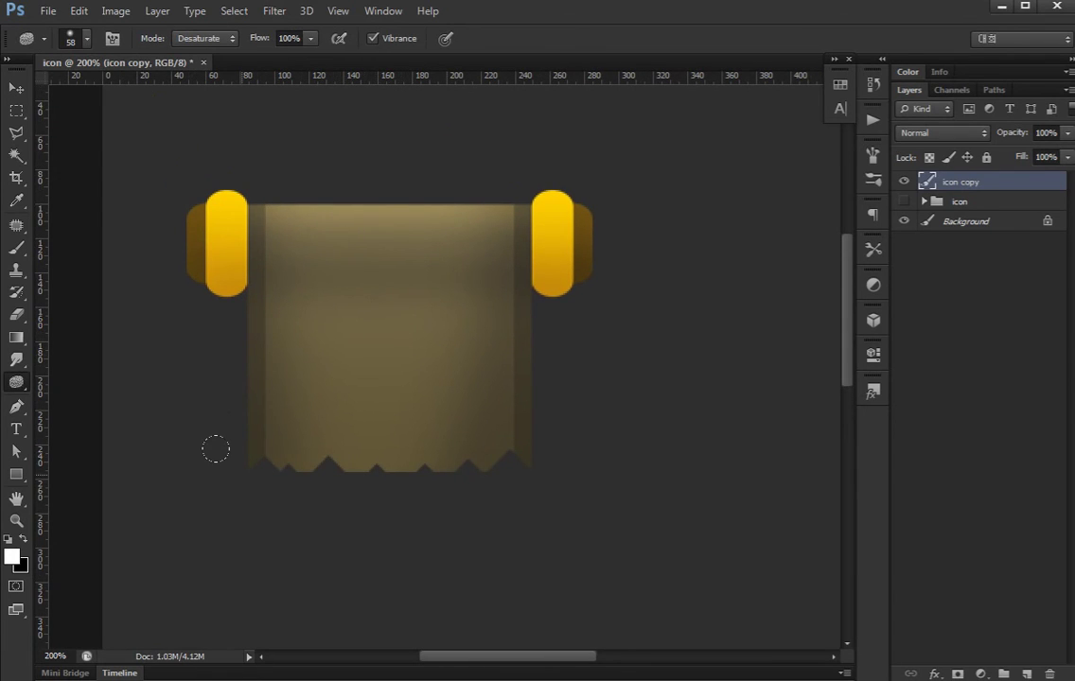
{"action": "key", "text": "shift+o"}
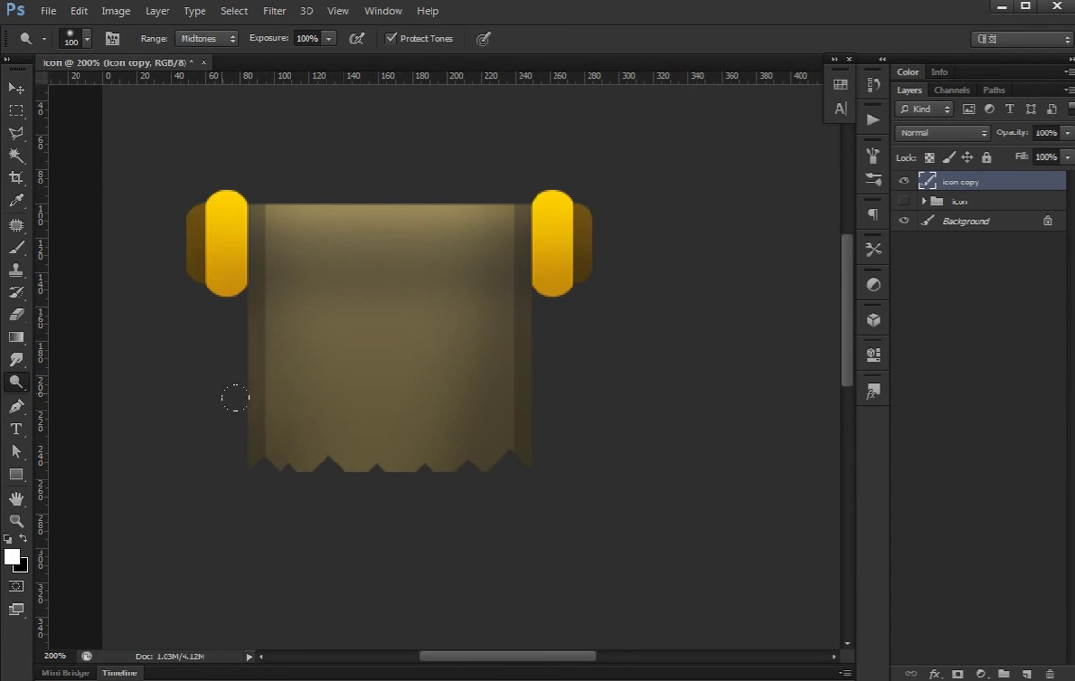
{"action": "left_click_drag", "start_coordinate": [235, 398], "coordinate": [268, 439]}
{"action": "key", "text": "ctrl+z"}
{"action": "key", "text": "ctrl+z"}
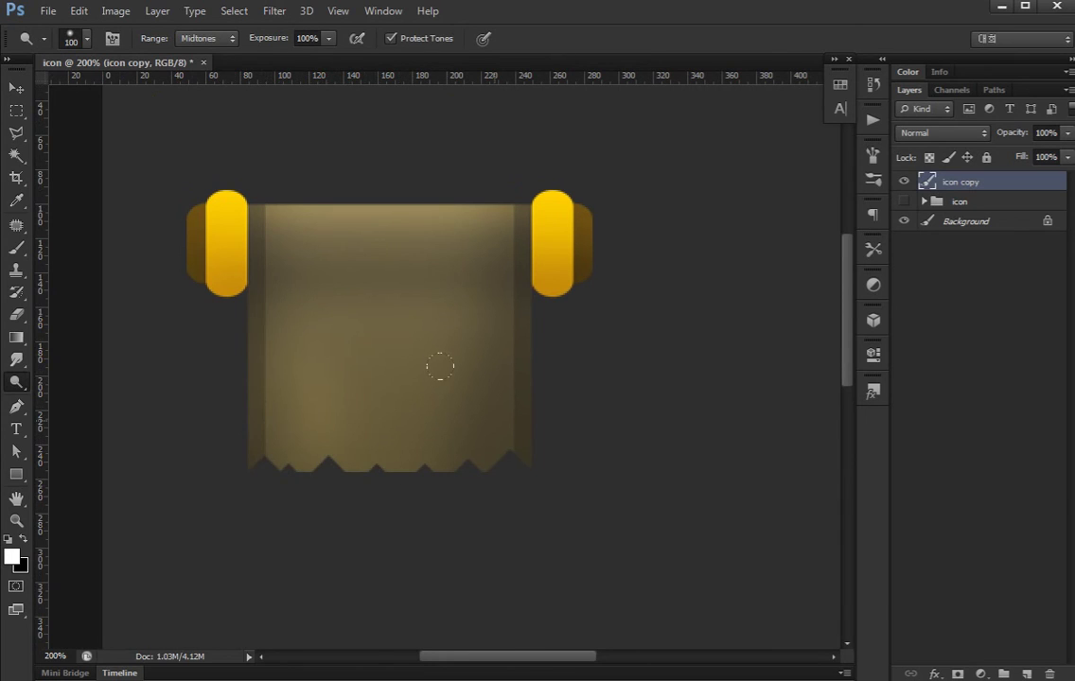
{"action": "key", "text": "ctrl+z"}
{"action": "key", "text": "ctrl+z"}
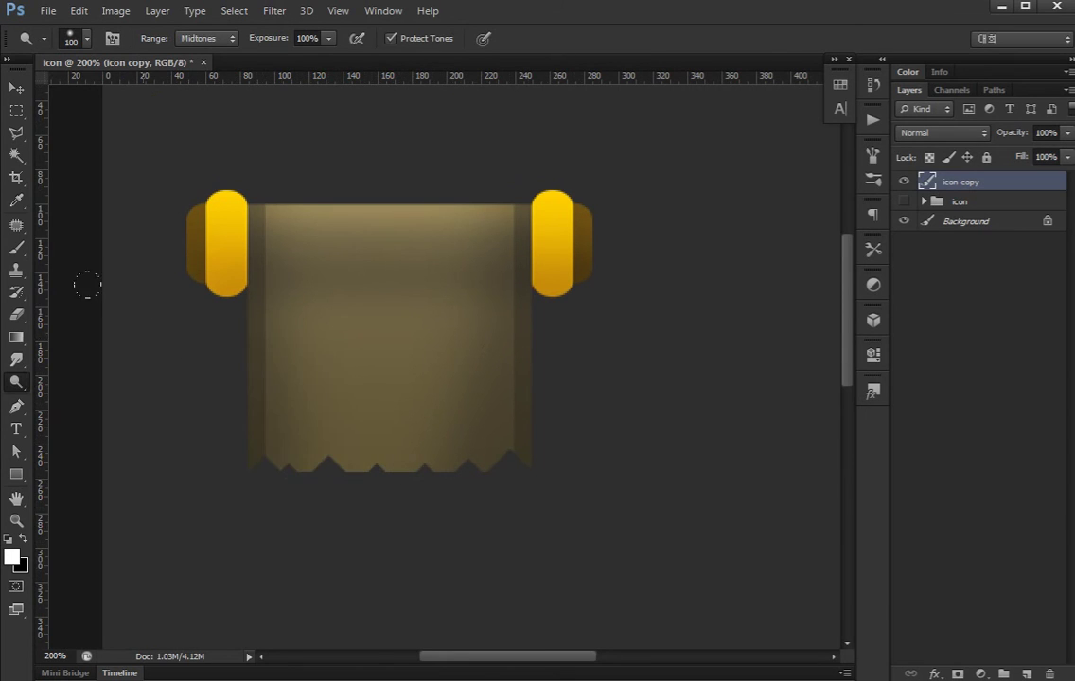
{"action": "left_click_drag", "start_coordinate": [288, 391], "coordinate": [471, 421]}
{"action": "key", "text": "ctrl+z"}
{"action": "mouse_move", "coordinate": [227, 327]}
{"action": "left_mouse_down"}
{"action": "mouse_move", "coordinate": [336, 439]}
{"action": "mouse_move", "coordinate": [415, 485]}
{"action": "left_mouse_up"}
{"action": "key", "text": "ctrl+z"}
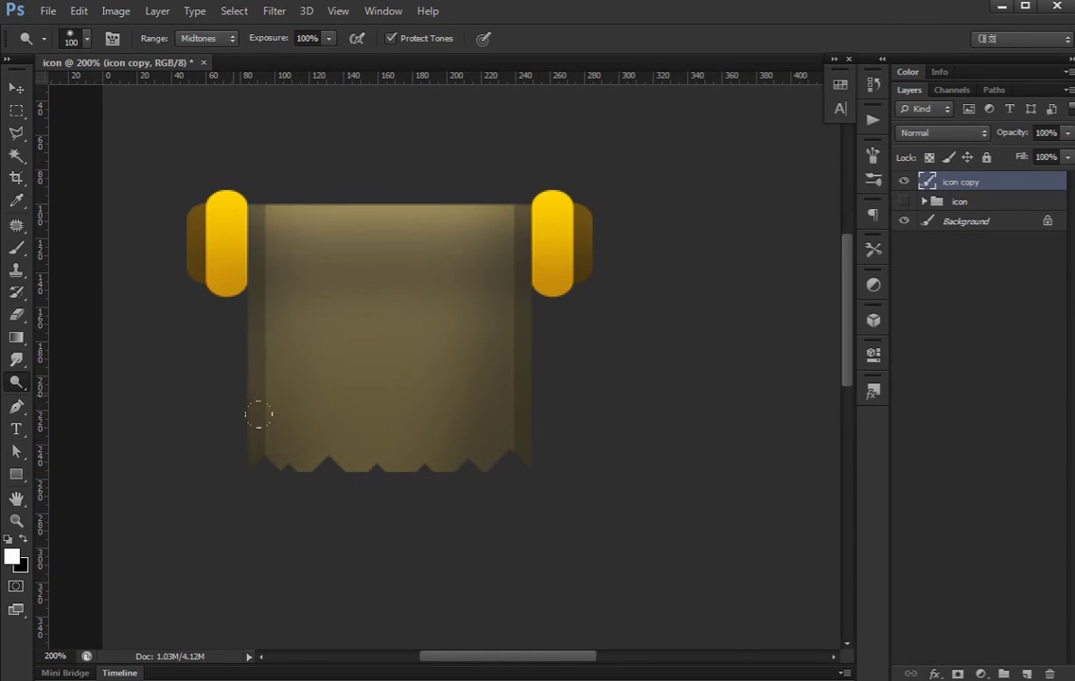
{"action": "left_click_drag", "start_coordinate": [232, 327], "coordinate": [332, 421]}
{"action": "key", "text": "ctrl+0"}
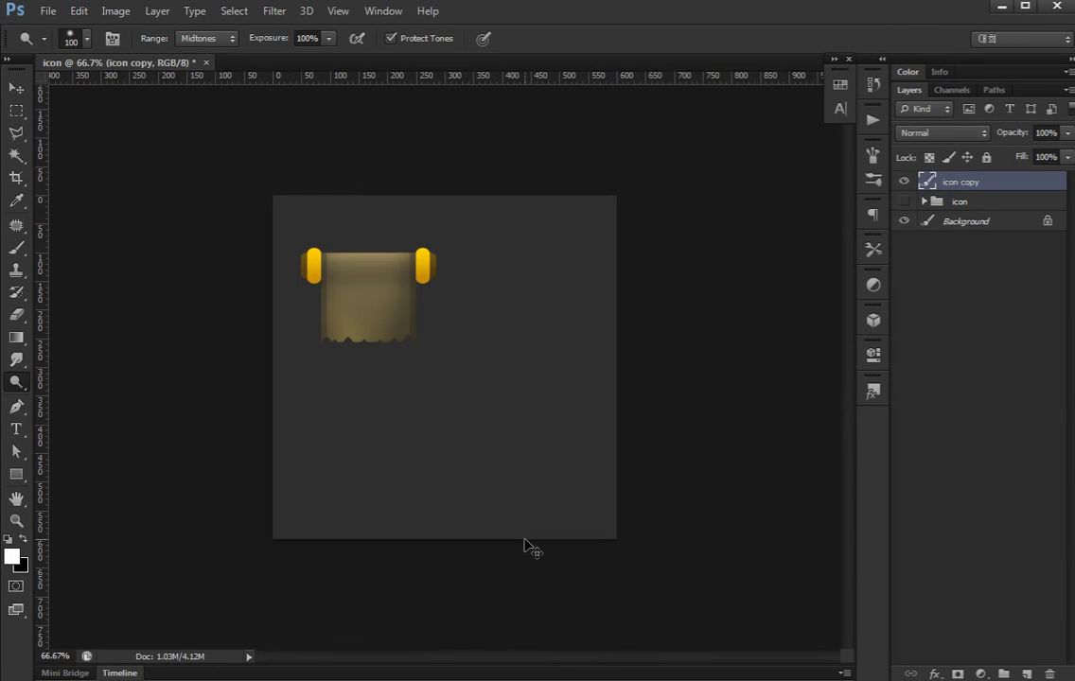
{"action": "key", "text": "ctrl+1"}
- Shift the icon copy layer slightly right and down with the Move tool
{"action": "key", "text": "v"}
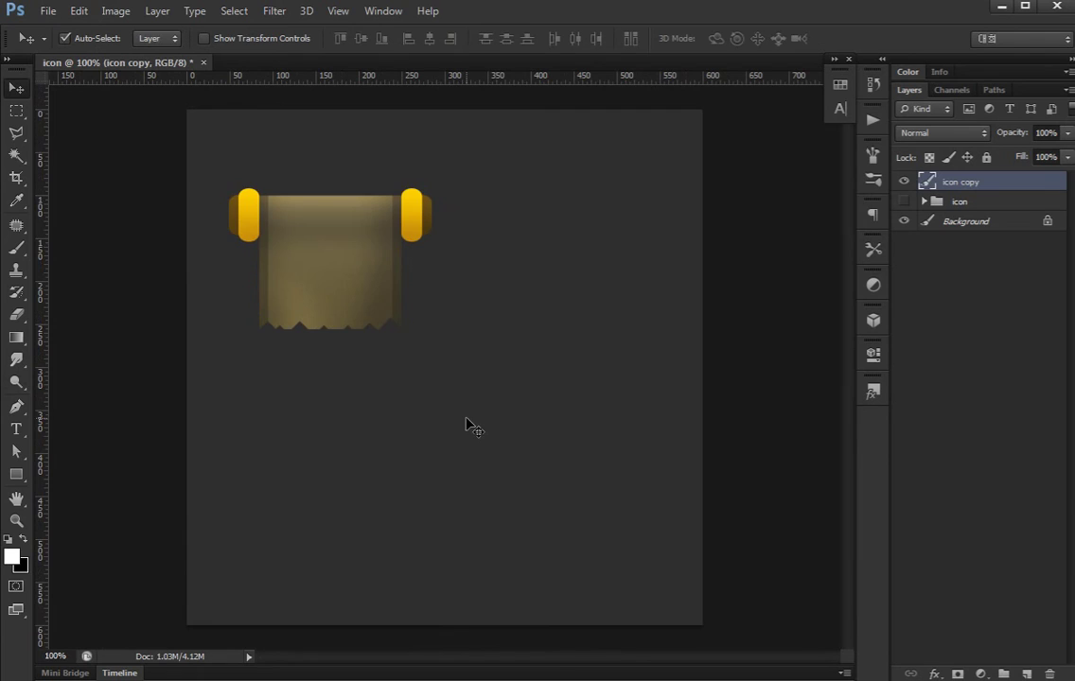
{"action": "key", "text": "ctrl+plus"}
{"action": "left_click_drag", "start_coordinate": [329, 261], "coordinate": [523, 468]}
{"action": "left_click_drag", "start_coordinate": [572, 275], "coordinate": [619, 300]}
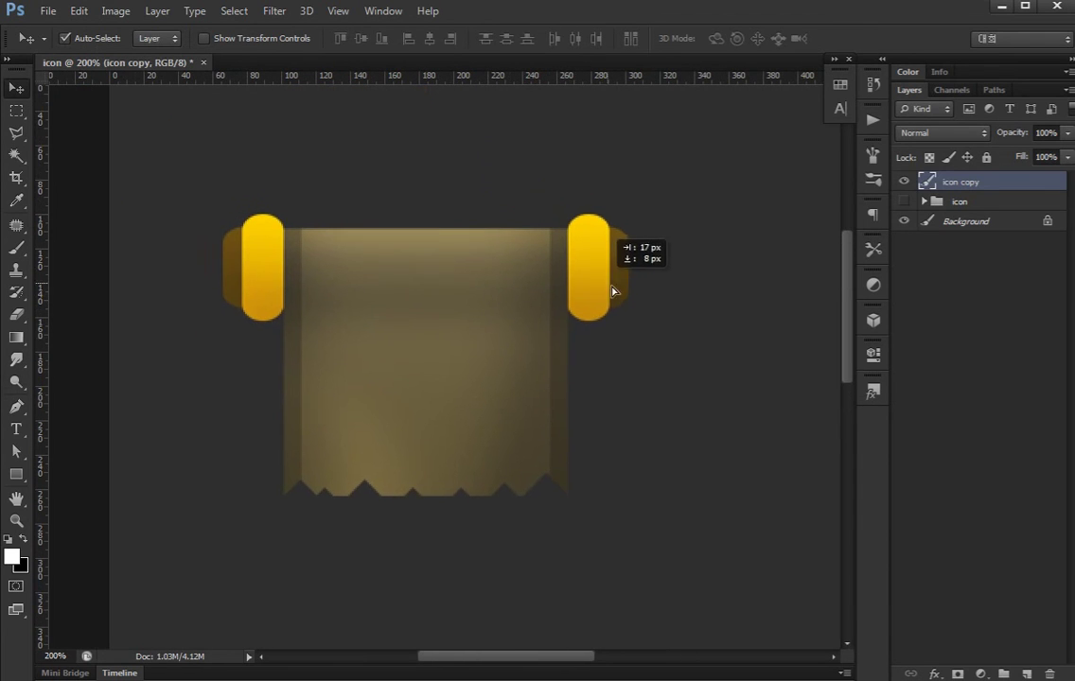
{"action": "key", "text": "ctrl+plus"}
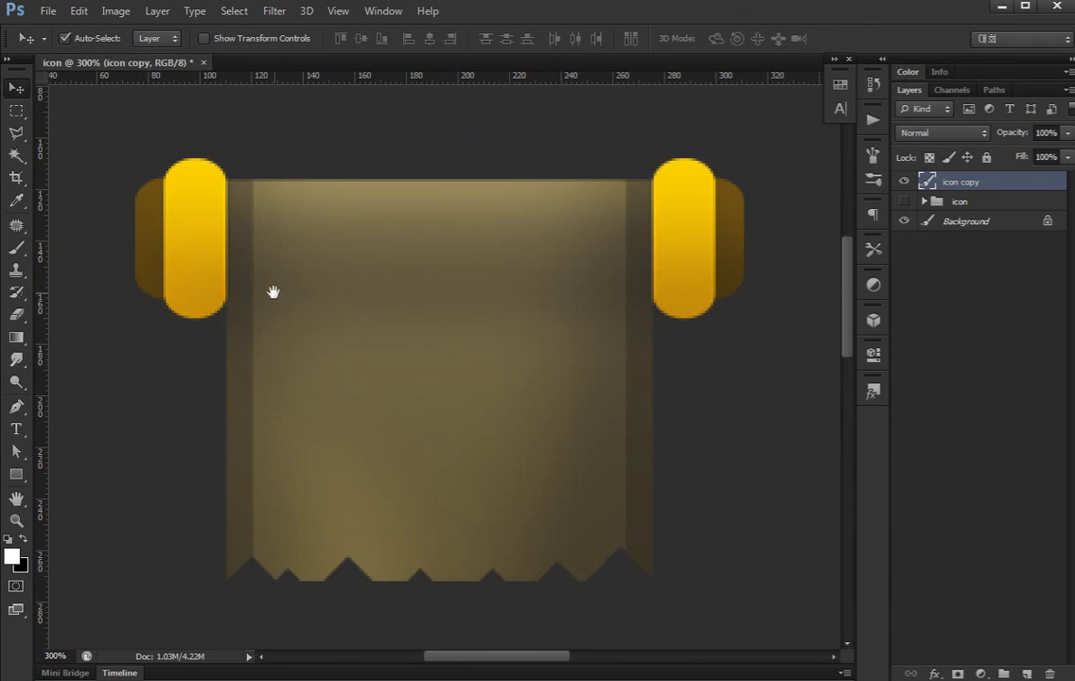
- Choose a small hard round brush for painting highlights
{"action": "key", "text": "b"}
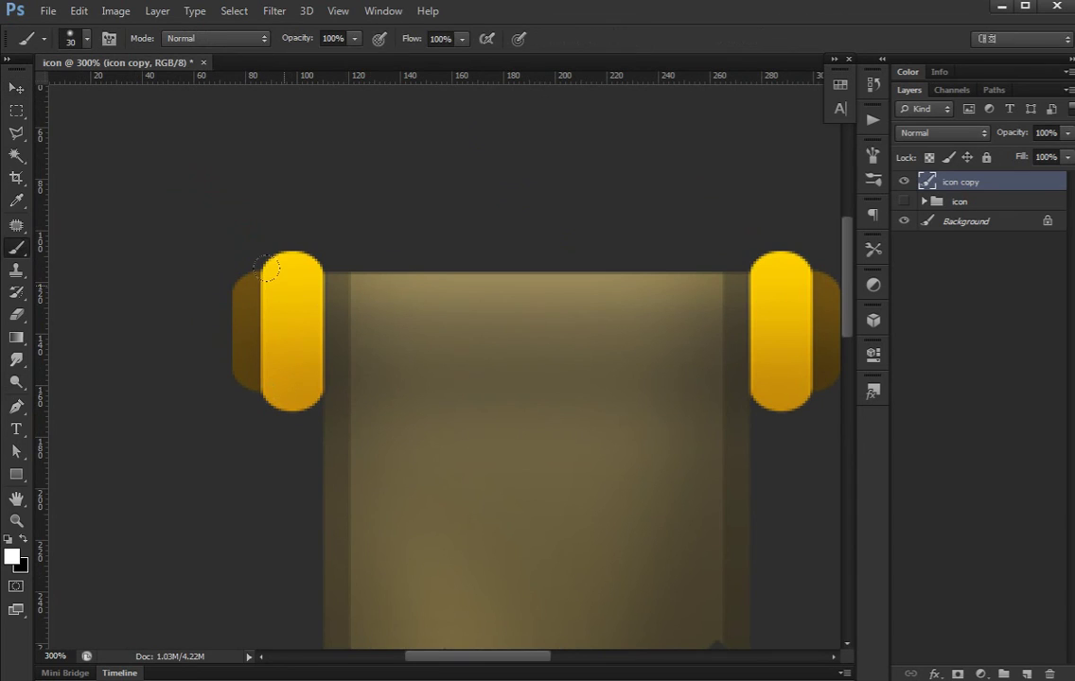
{"action": "key", "text": "bracketleft"}
{"action": "key", "text": "bracketleft"}
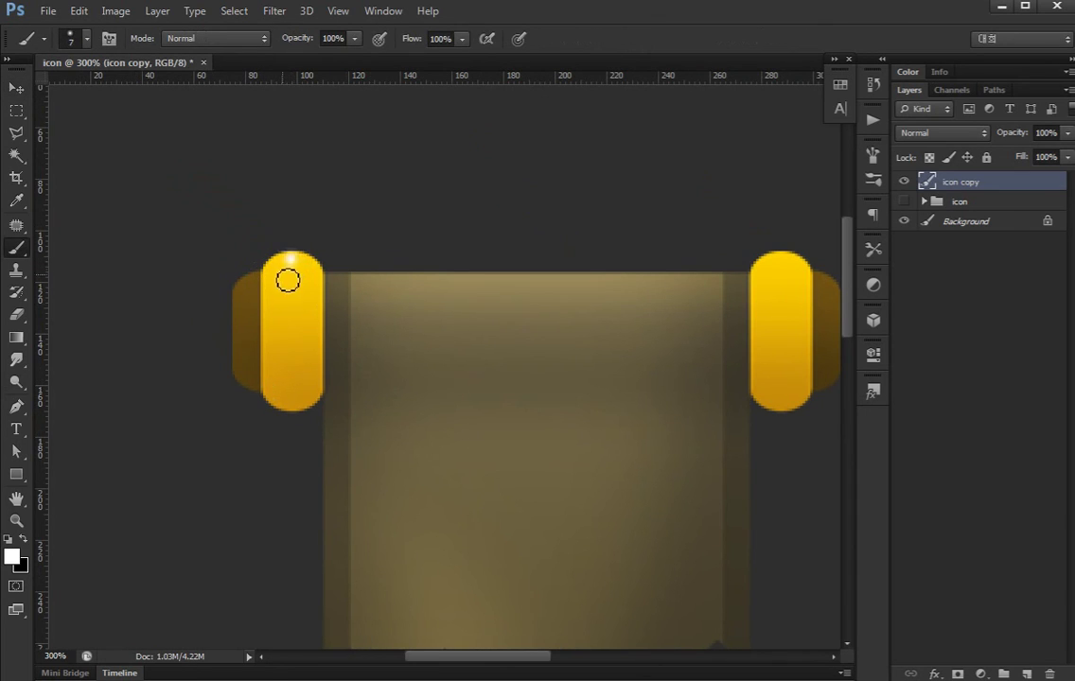
{"action": "key", "text": "F5"}
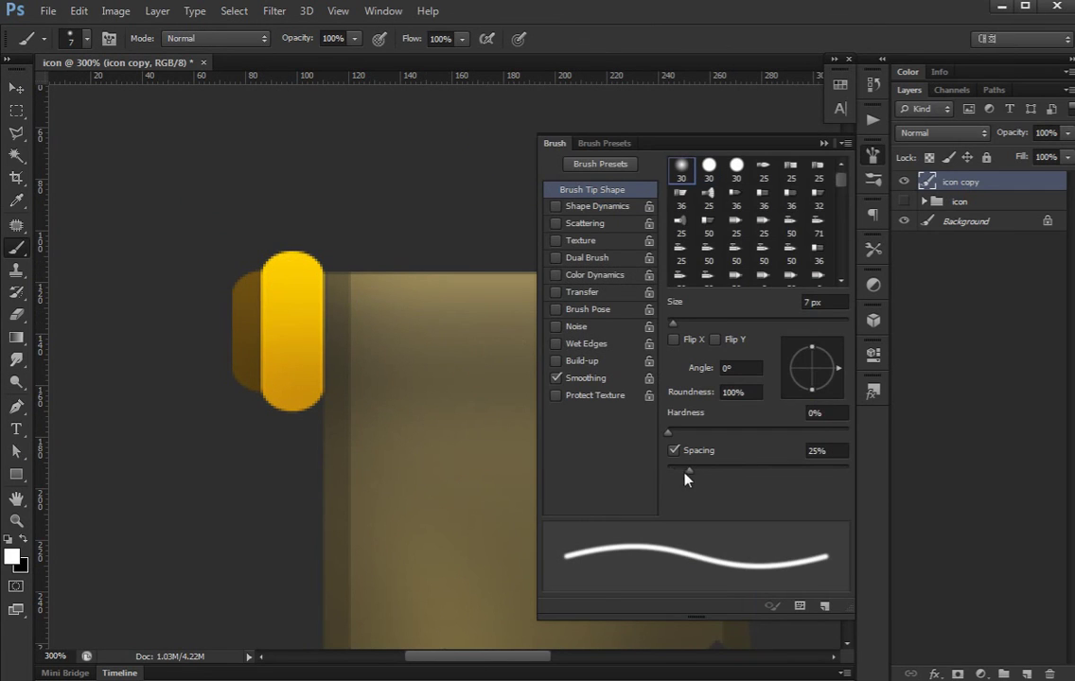
{"action": "key", "text": "F5"}
{"action": "right_click", "coordinate": [364, 345]}
{"action": "left_click", "coordinate": [426, 474]}
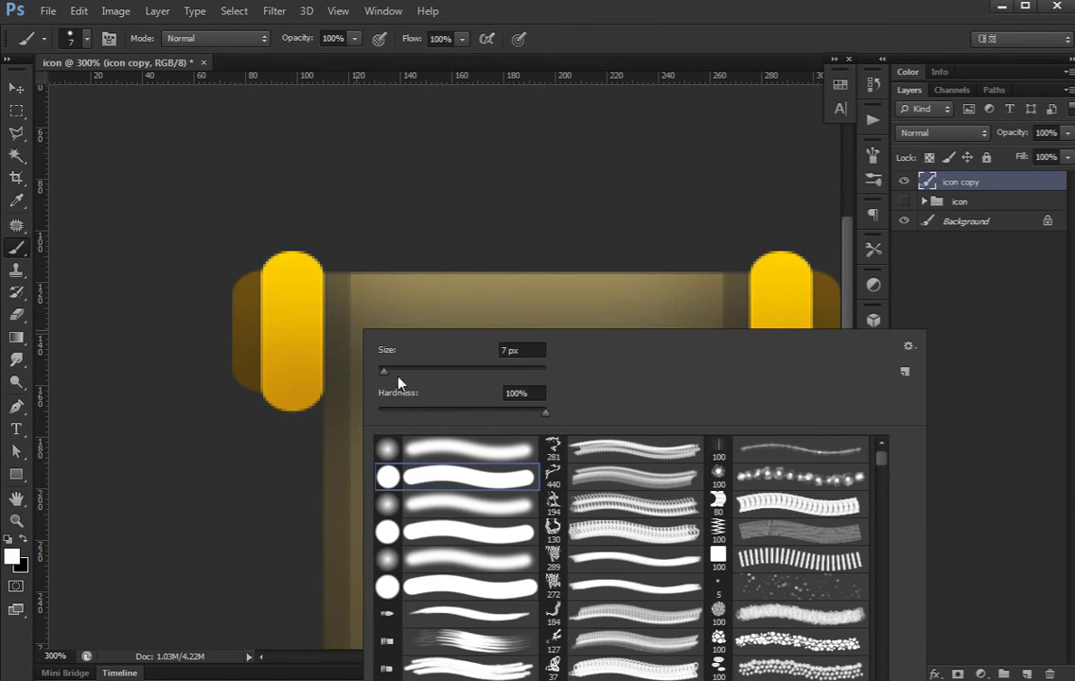
{"action": "key", "text": "Return"}
{"action": "key", "text": "F5"}
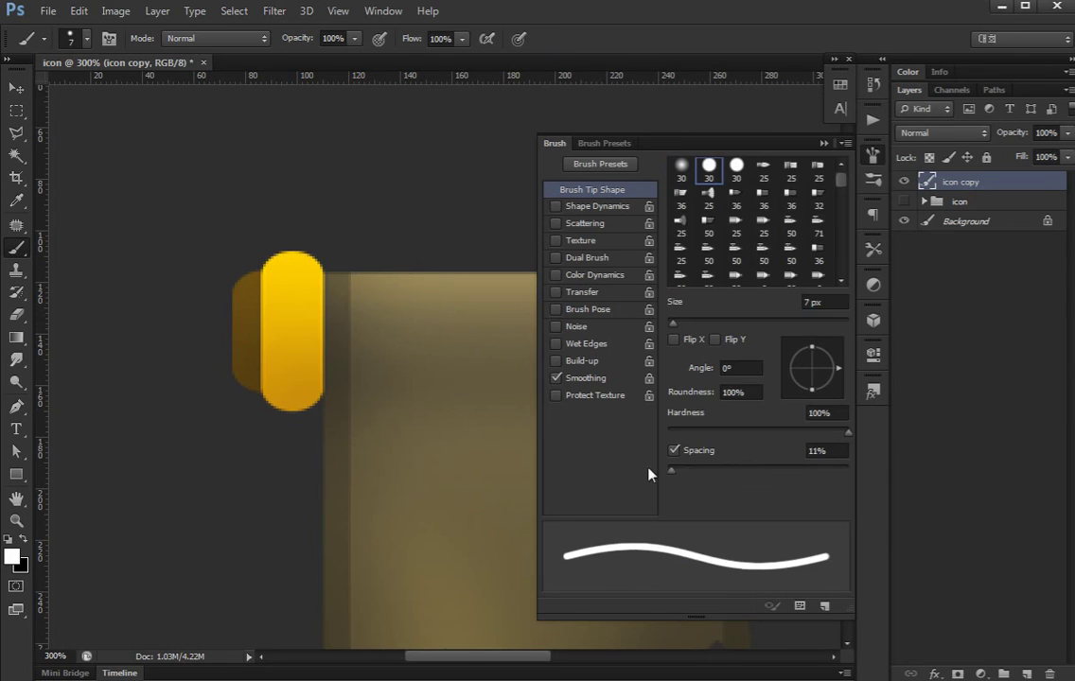
{"action": "key", "text": "F5"}
- Paint small white highlight dots near the top and darker edge of the left roll end
{"action": "left_click", "coordinate": [288, 266]}
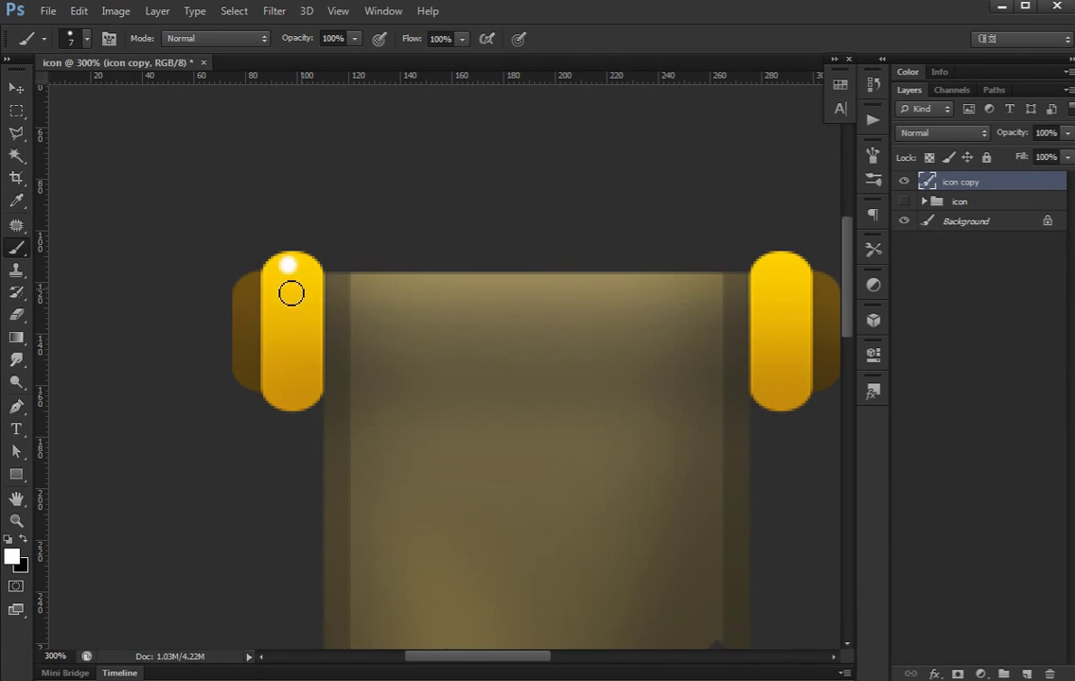
{"action": "key", "text": "ctrl+z"}
{"action": "scroll", "coordinate": [260, 288], "scroll_direction": "up", "scroll_amount": 3}
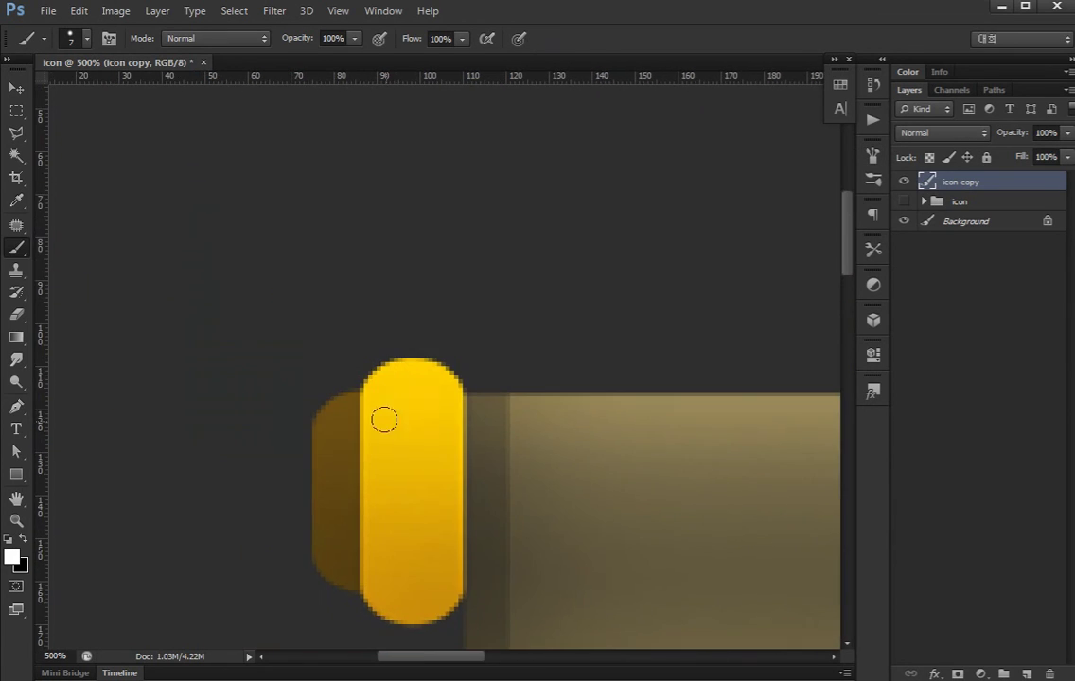
{"action": "scroll", "coordinate": [386, 423], "scroll_direction": "up", "scroll_amount": 1}
{"action": "key", "text": "bracketleft"}
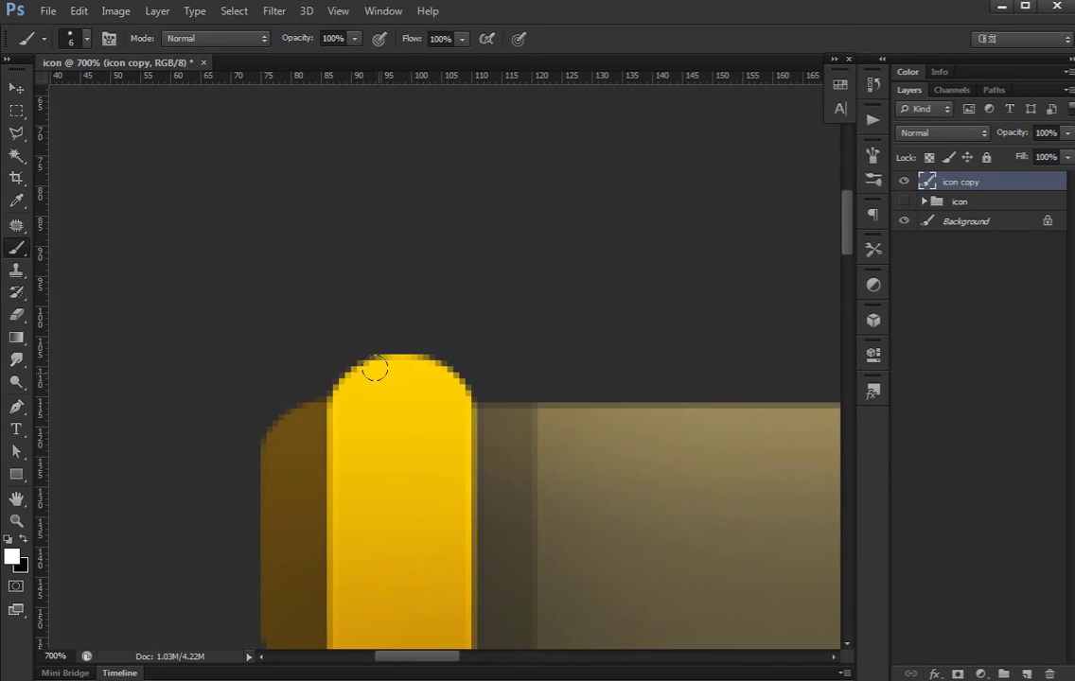
{"action": "left_click", "coordinate": [378, 382]}
{"action": "key", "text": "bracketleft"}
{"action": "key", "text": "bracketleft"}
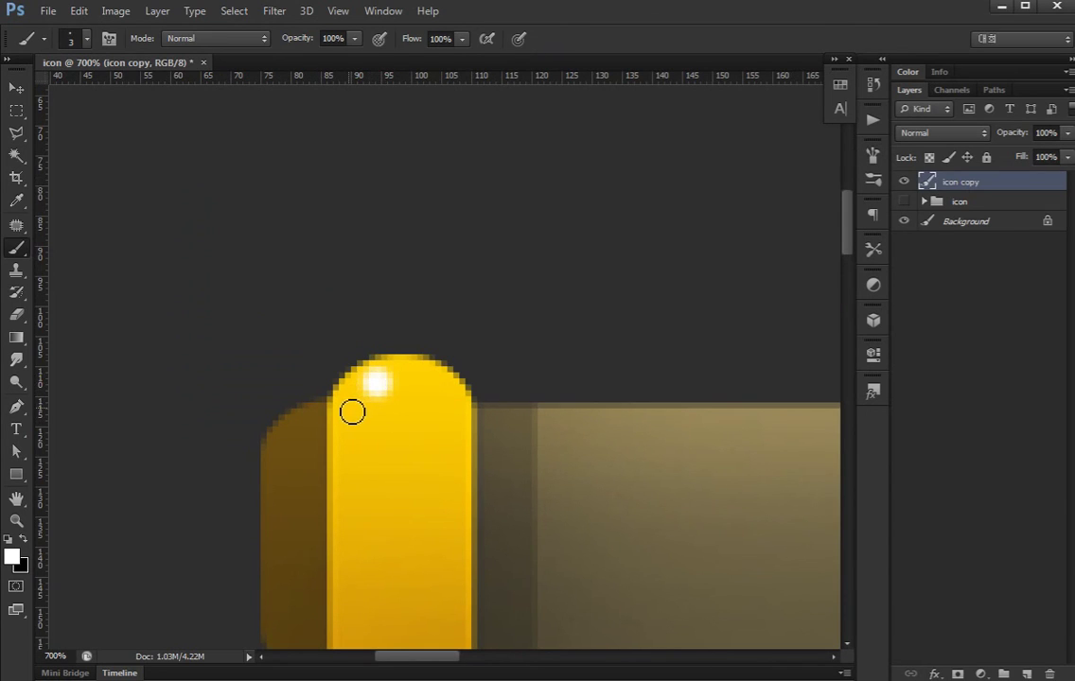
{"action": "key", "text": "bracketright"}
{"action": "left_click", "coordinate": [348, 407]}
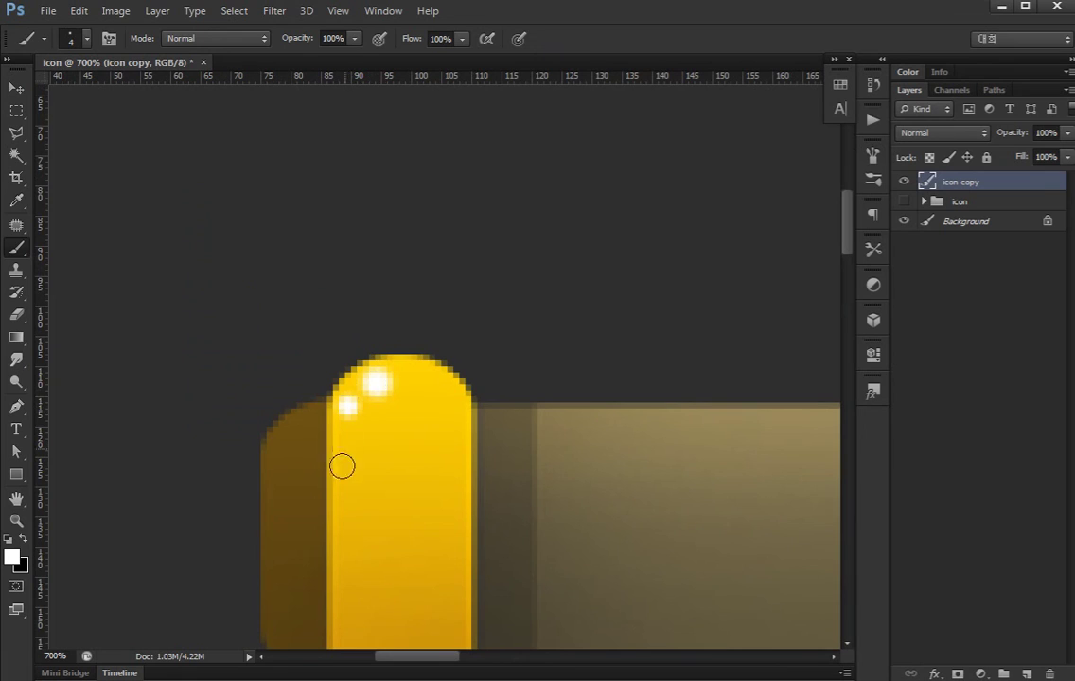
{"action": "key", "text": "bracketleft"}
{"action": "key", "text": "bracketleft"}
{"action": "key", "text": "bracketleft"}
{"action": "left_click", "coordinate": [291, 433]}
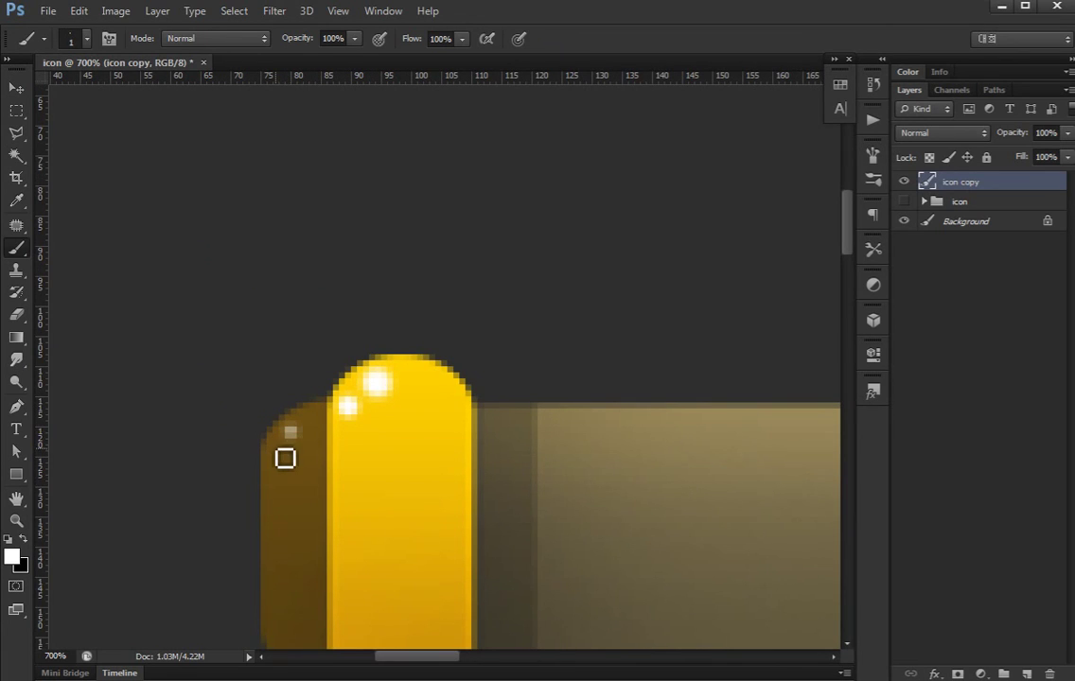
{"action": "key", "text": "ctrl+minus"}
{"action": "key", "text": "ctrl+minus"}
{"action": "key", "text": "ctrl+minus"}
{"action": "key", "text": "ctrl+minus"}
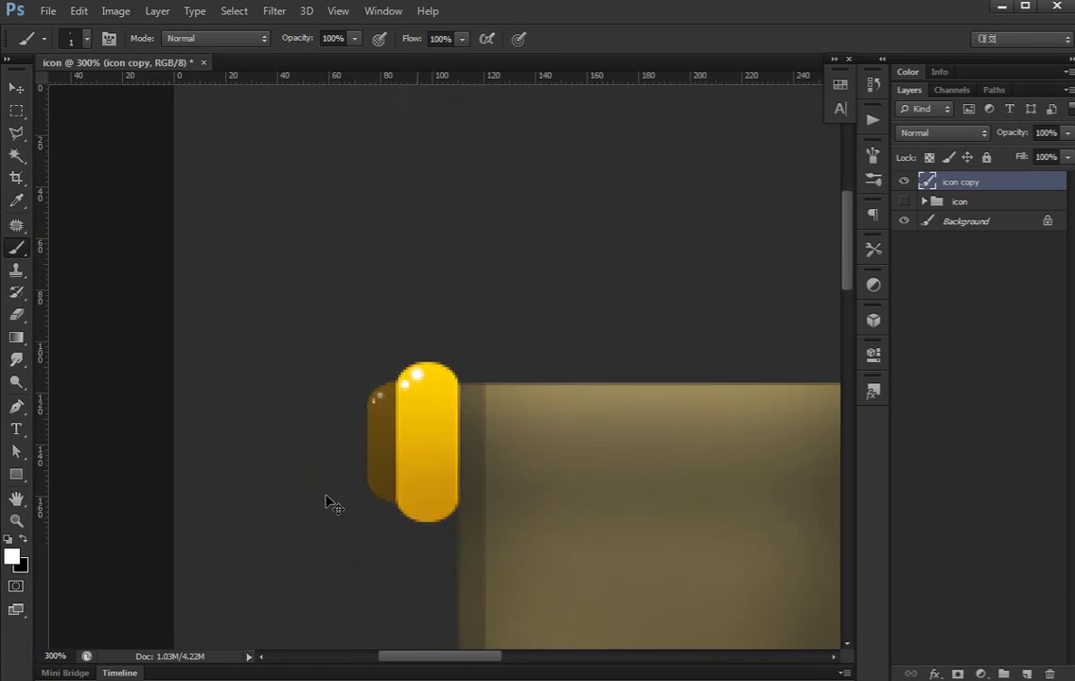
{"action": "key", "text": "ctrl+minus"}
{"action": "key", "text": "ctrl+minus"}
- Keep the original icon group hidden and select the small icon copy layer
{"action": "key", "text": "v"}
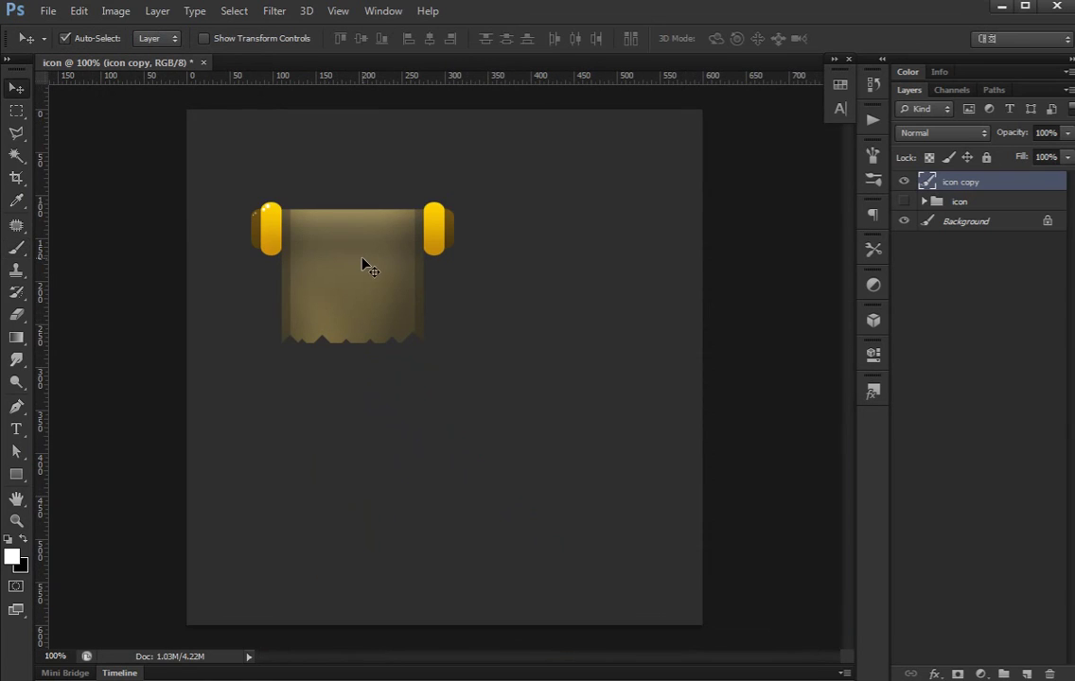
{"action": "left_click", "coordinate": [904, 202]}
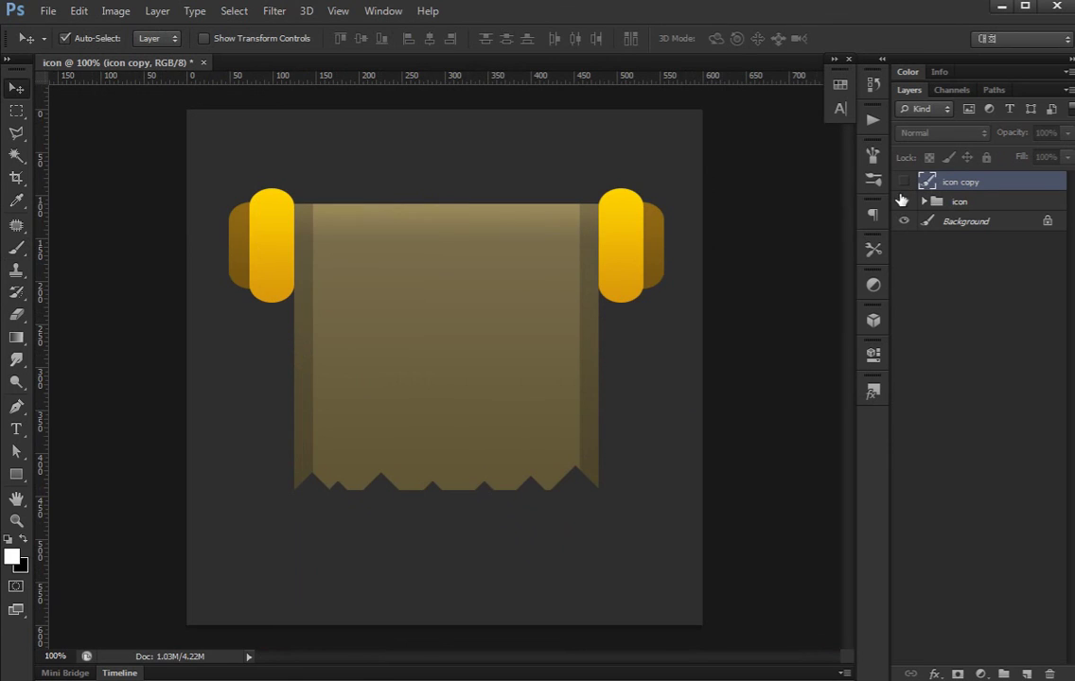
{"action": "left_click", "coordinate": [956, 204]}
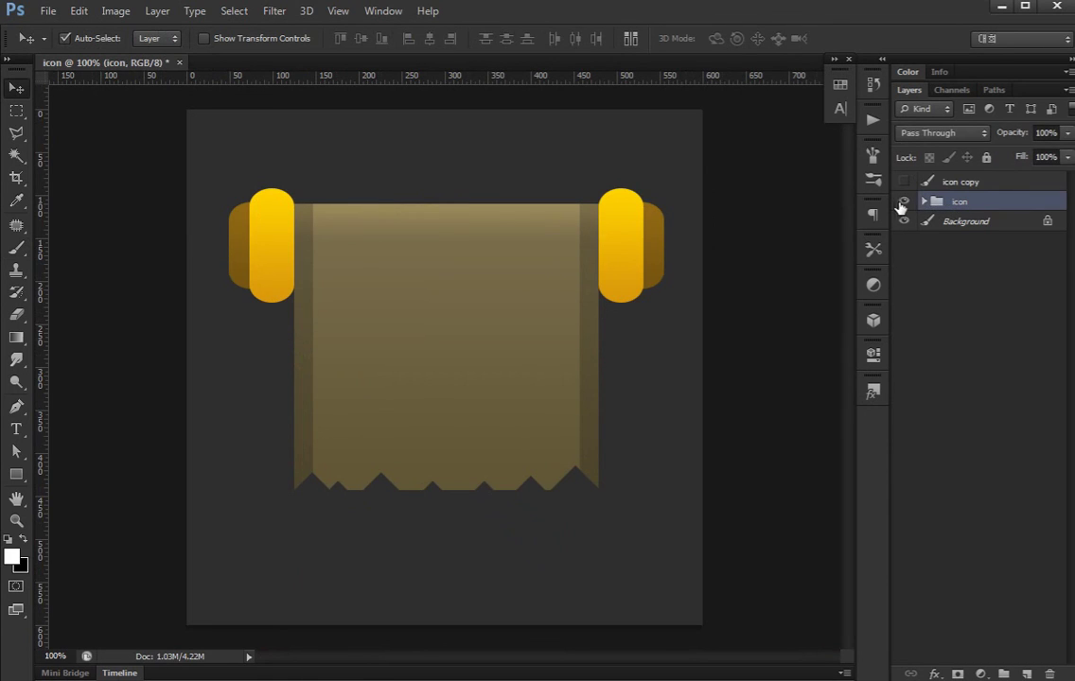
{"action": "left_click", "coordinate": [904, 202]}
{"action": "left_click", "coordinate": [980, 181]}
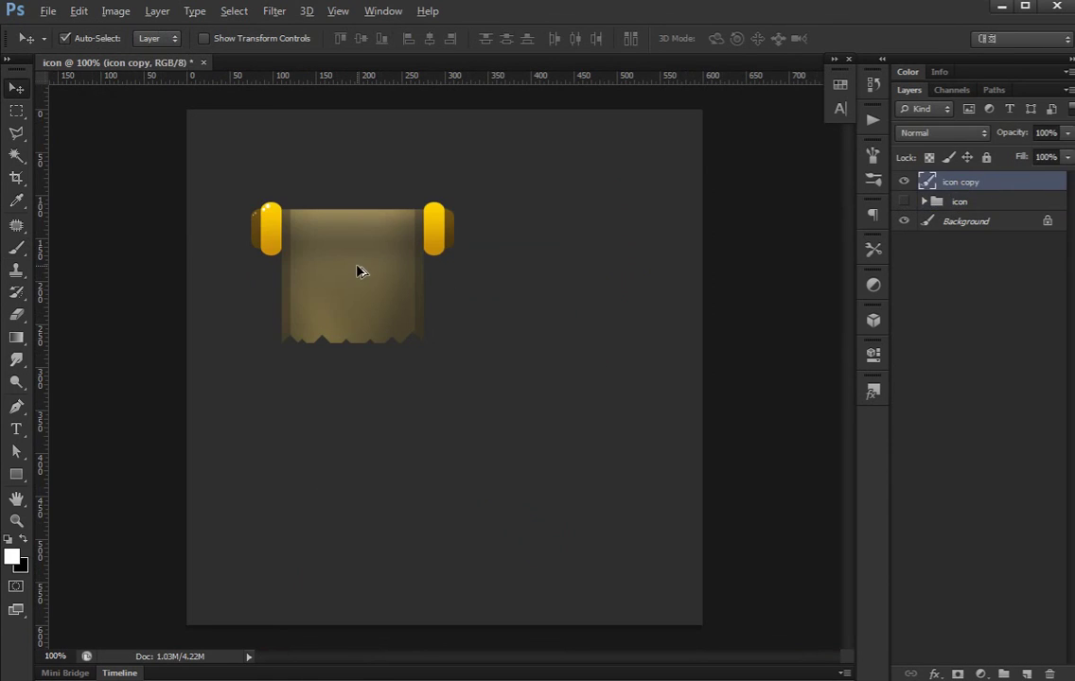
- Duplicate the small icon to the right, then shift both icons left together
{"action": "mouse_move", "coordinate": [358, 271]}
{"action": "left_mouse_down"}
{"action": "mouse_move", "coordinate": [612, 272]}
{"action": "mouse_move", "coordinate": [584, 271]}
{"action": "left_mouse_up"}
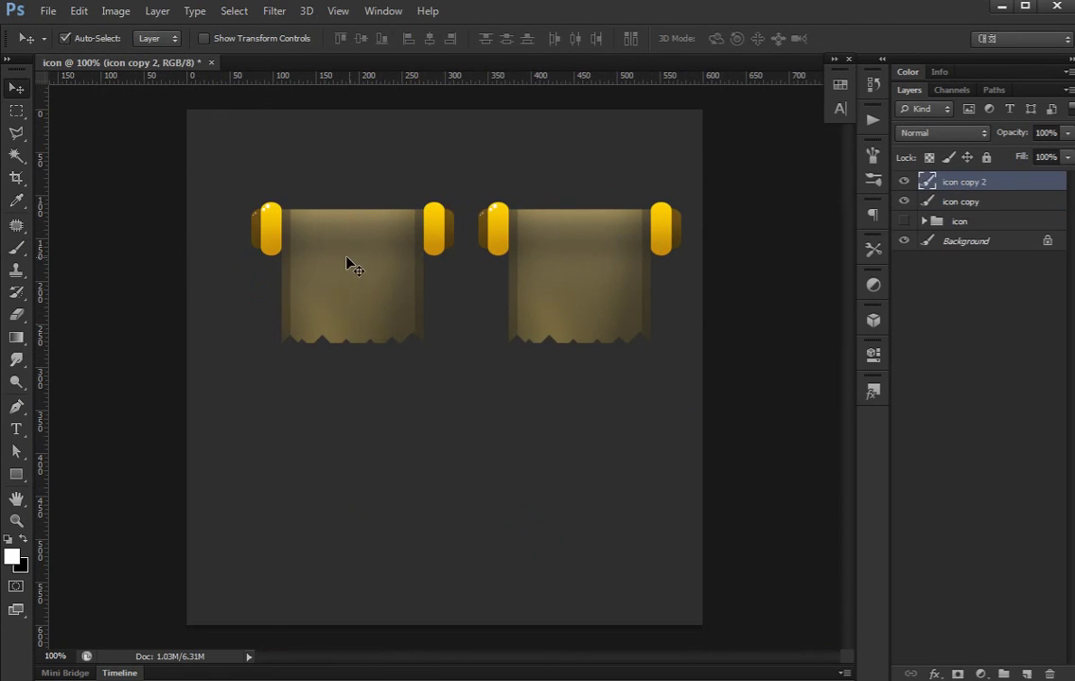
{"action": "left_click", "coordinate": [373, 257], "text": "shift"}
{"action": "left_click_drag", "start_coordinate": [370, 268], "coordinate": [353, 269]}
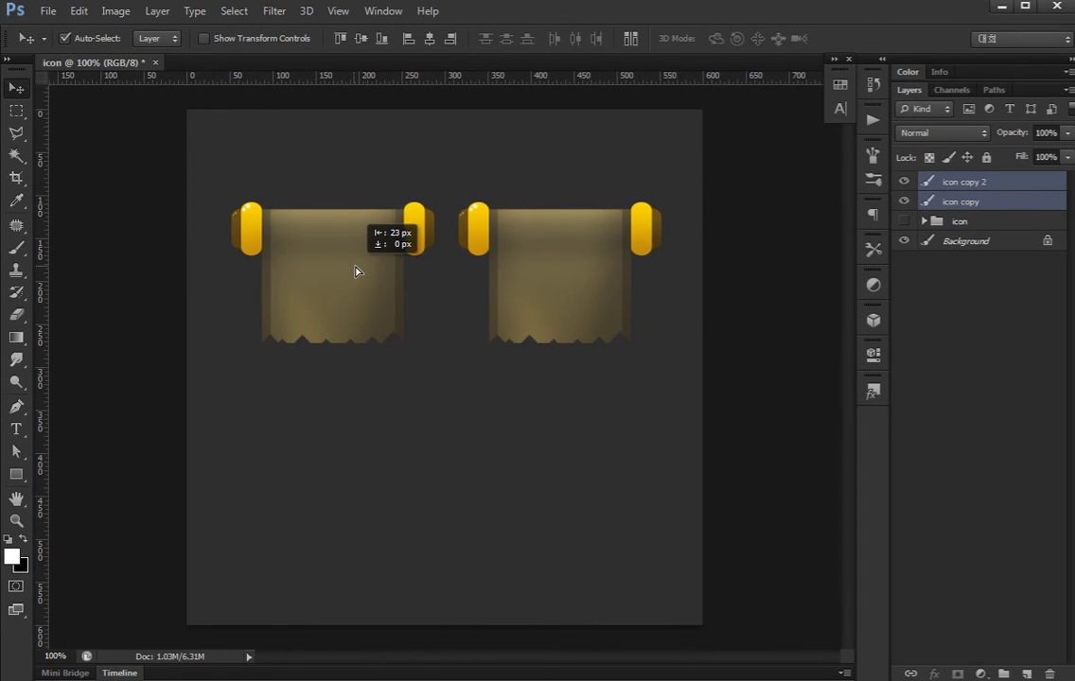
{"action": "left_click", "coordinate": [972, 329]}
{"action": "left_click", "coordinate": [982, 183]}
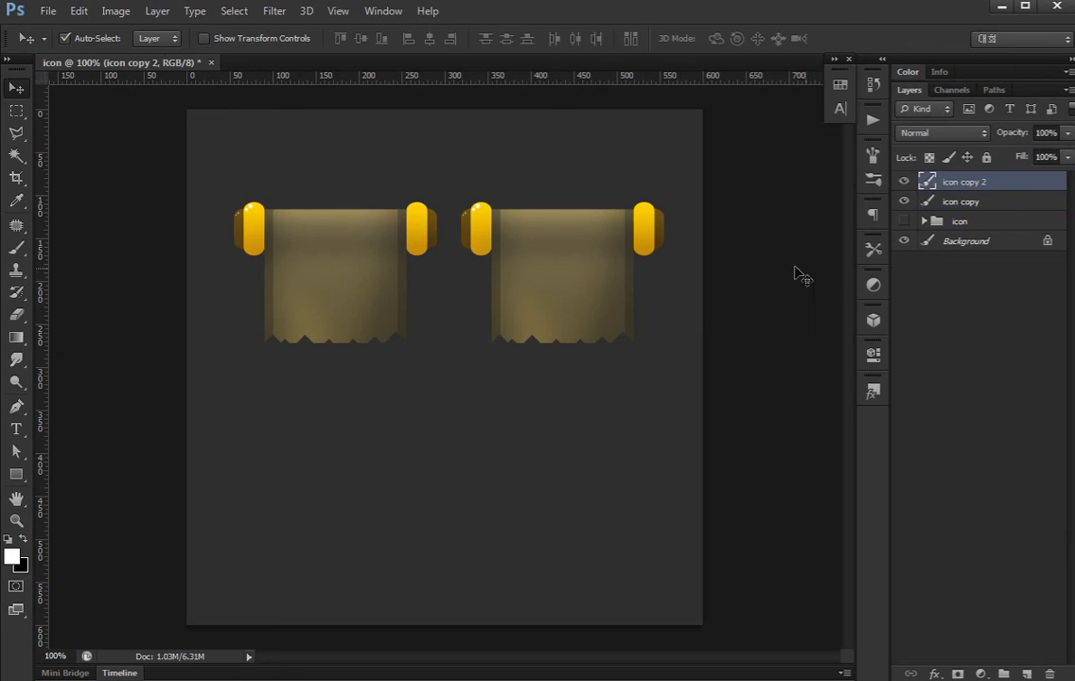
{"action": "key", "text": "ctrl+u"}
- Set the right icon's Hue to about +138 and Saturation to -32 and apply
{"action": "mouse_move", "coordinate": [823, 481]}
{"action": "left_mouse_down"}
{"action": "mouse_move", "coordinate": [813, 485]}
{"action": "mouse_move", "coordinate": [830, 482]}
{"action": "mouse_move", "coordinate": [821, 481]}
{"action": "mouse_move", "coordinate": [830, 526]}
{"action": "mouse_move", "coordinate": [839, 521]}
{"action": "mouse_move", "coordinate": [816, 485]}
{"action": "mouse_move", "coordinate": [835, 487]}
{"action": "mouse_move", "coordinate": [771, 486]}
{"action": "mouse_move", "coordinate": [883, 481]}
{"action": "left_mouse_up"}
{"action": "left_click_drag", "start_coordinate": [837, 521], "coordinate": [796, 525]}
{"action": "left_click_drag", "start_coordinate": [883, 481], "coordinate": [896, 485]}
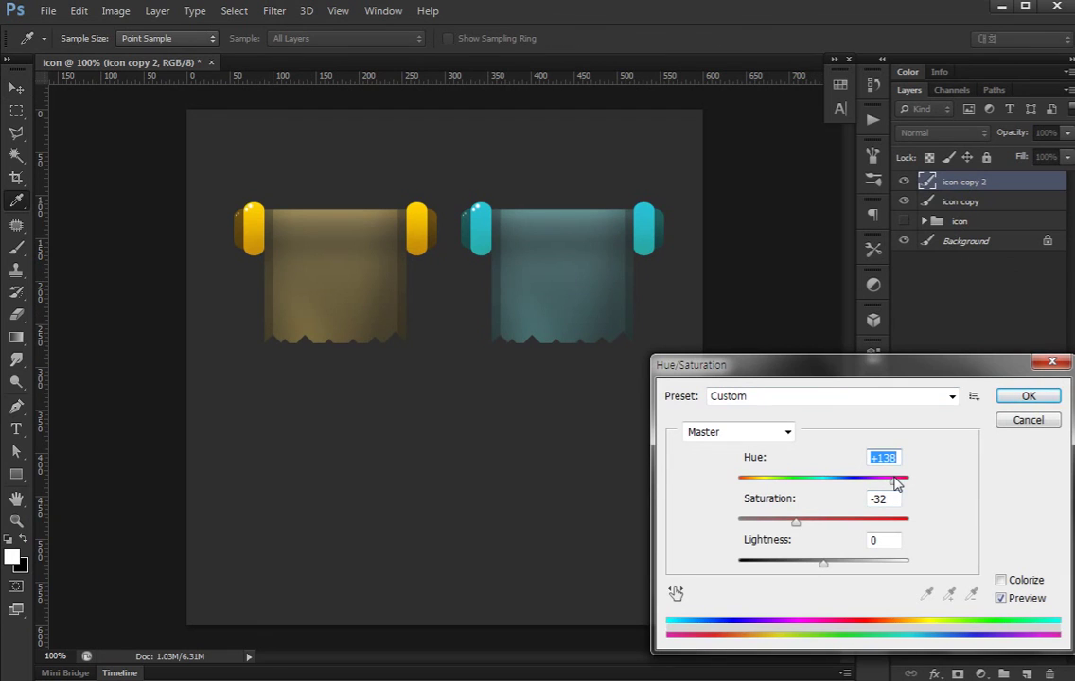
{"action": "left_click", "coordinate": [1027, 397]}
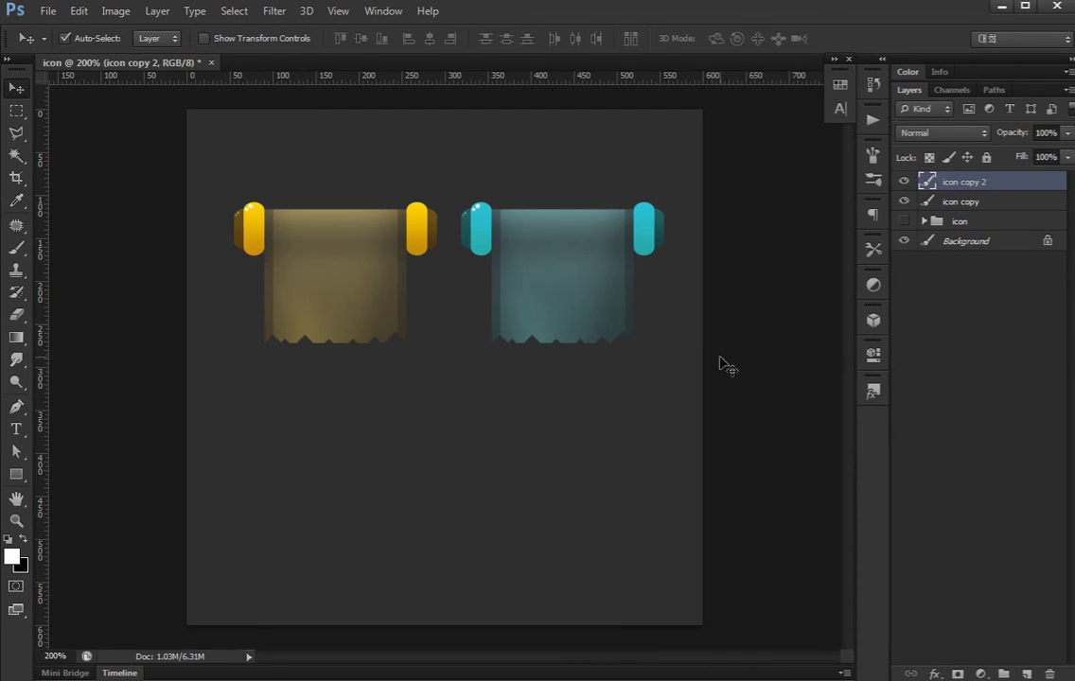
{"action": "key", "text": "ctrl+plus"}
- Marquee-select both cyan roll ends of the right icon
{"action": "left_click_drag", "start_coordinate": [556, 180], "coordinate": [422, 372]}
{"action": "key", "text": "m"}
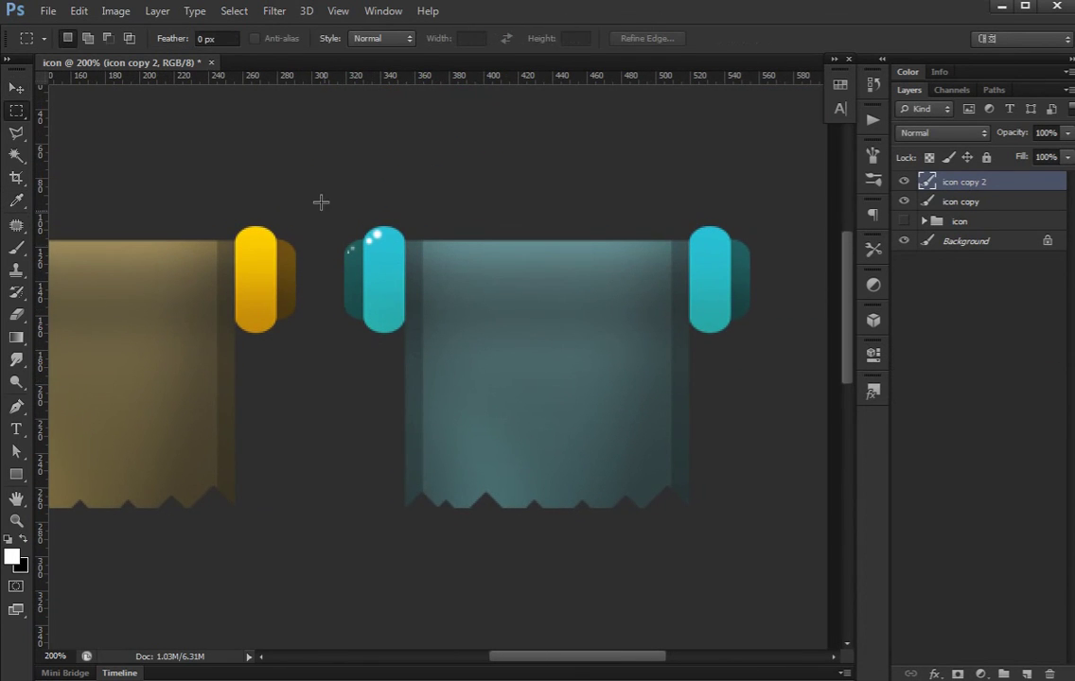
{"action": "left_click_drag", "start_coordinate": [321, 202], "coordinate": [408, 368]}
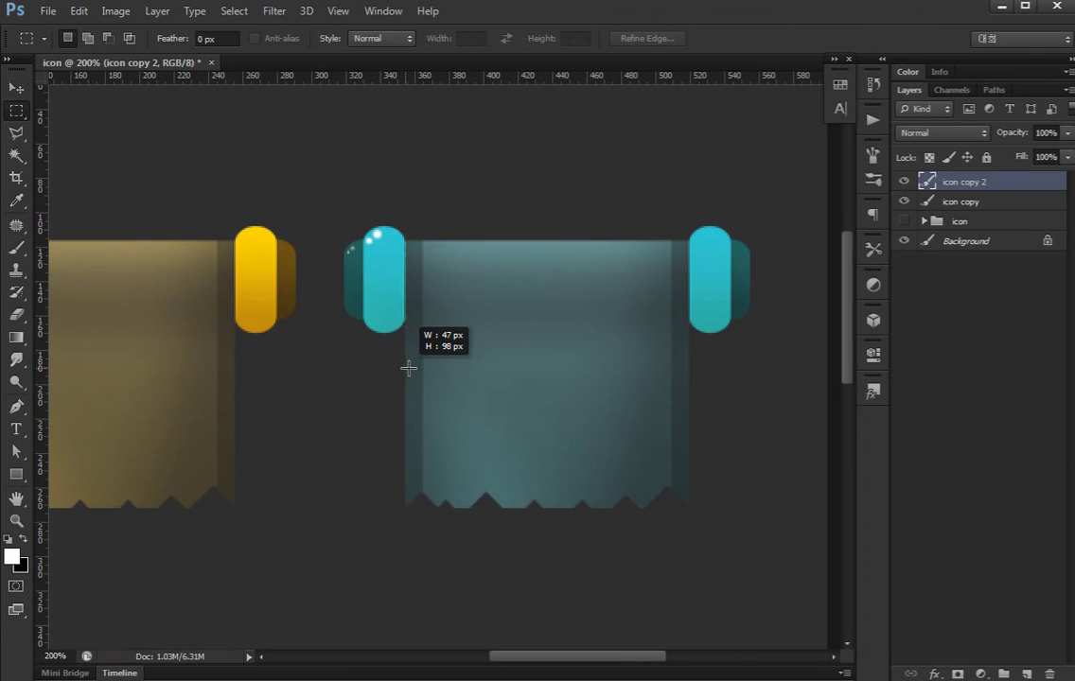
{"action": "left_click_drag", "start_coordinate": [815, 171], "coordinate": [702, 384]}
{"action": "left_click_drag", "start_coordinate": [691, 388], "coordinate": [688, 388]}
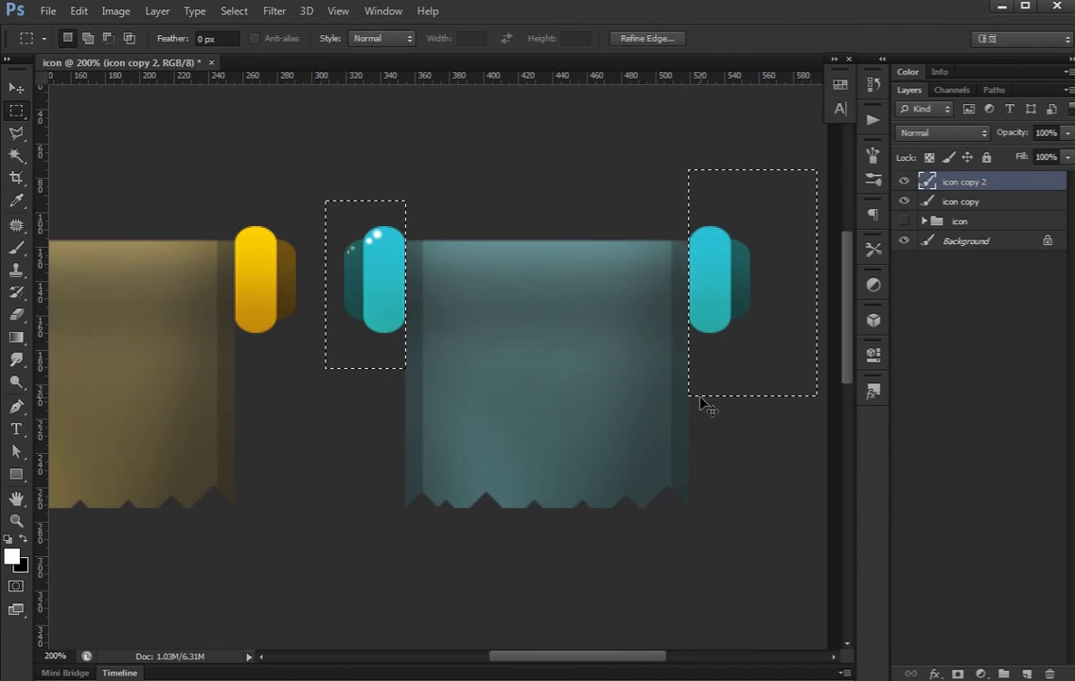
- Shift the selected roll ends' Hue to about -138 to restore yellow, then deselect
{"action": "key", "text": "ctrl+u"}
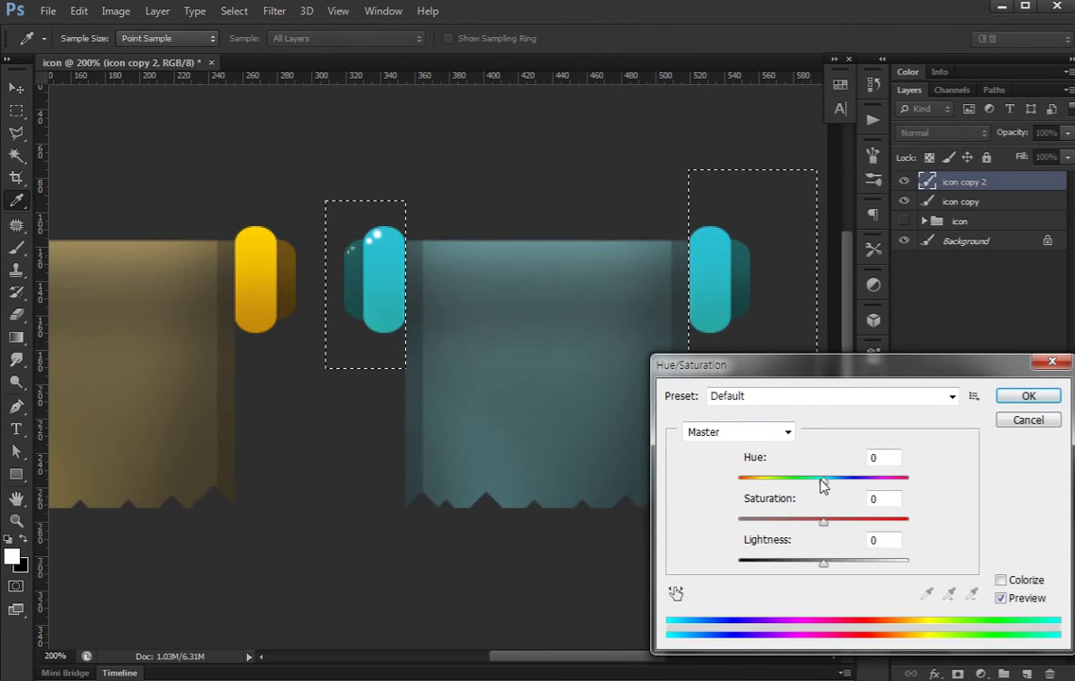
{"action": "mouse_move", "coordinate": [822, 484]}
{"action": "left_mouse_down"}
{"action": "mouse_move", "coordinate": [864, 485]}
{"action": "mouse_move", "coordinate": [754, 483]}
{"action": "left_mouse_up"}
{"action": "left_click_drag", "start_coordinate": [816, 524], "coordinate": [820, 523]}
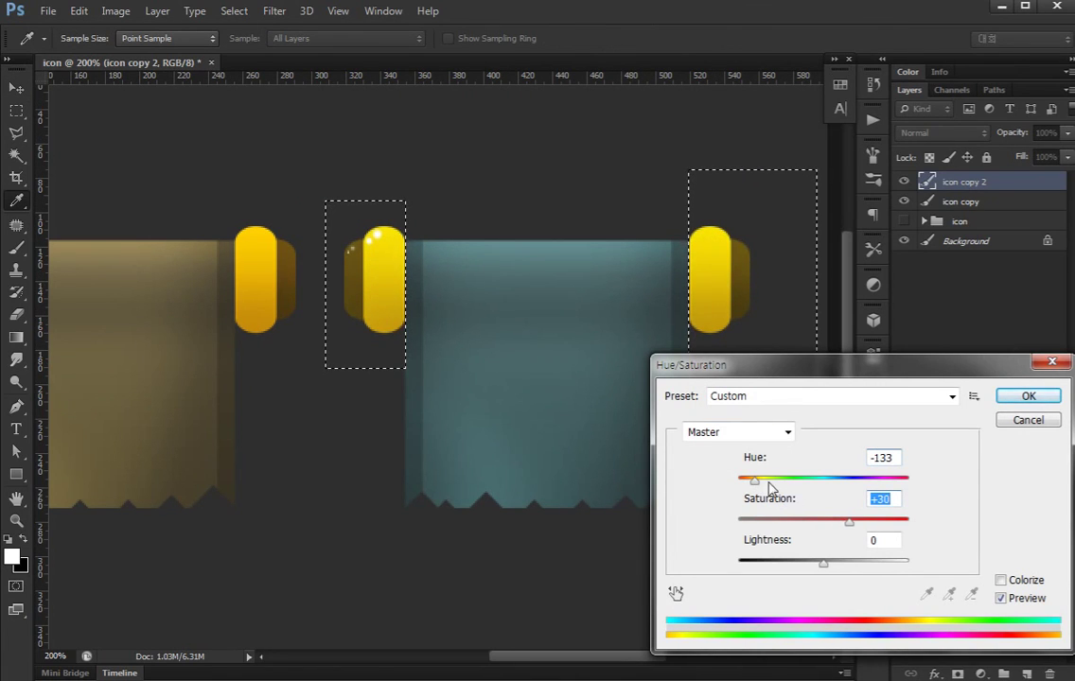
{"action": "left_click_drag", "start_coordinate": [756, 481], "coordinate": [754, 485]}
{"action": "key", "text": "Return"}
{"action": "key", "text": "ctrl+d"}
{"action": "key", "text": "m"}
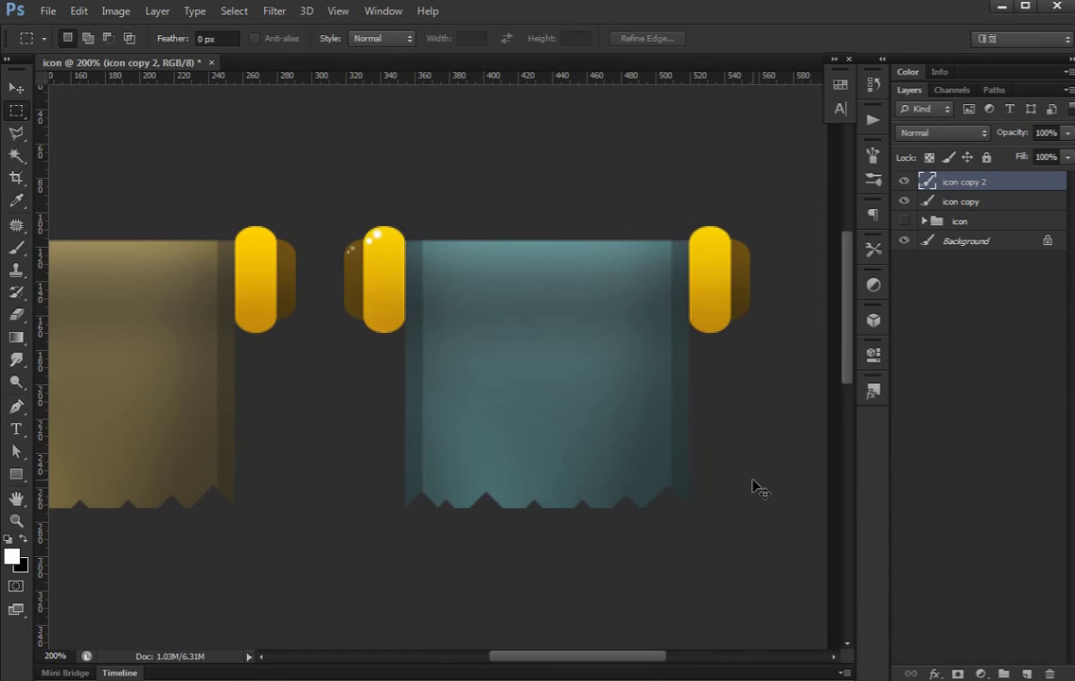
{"action": "key", "text": "ctrl+minus"}
{"action": "key", "text": "ctrl+minus"}
{"action": "key", "text": "ctrl+plus"}
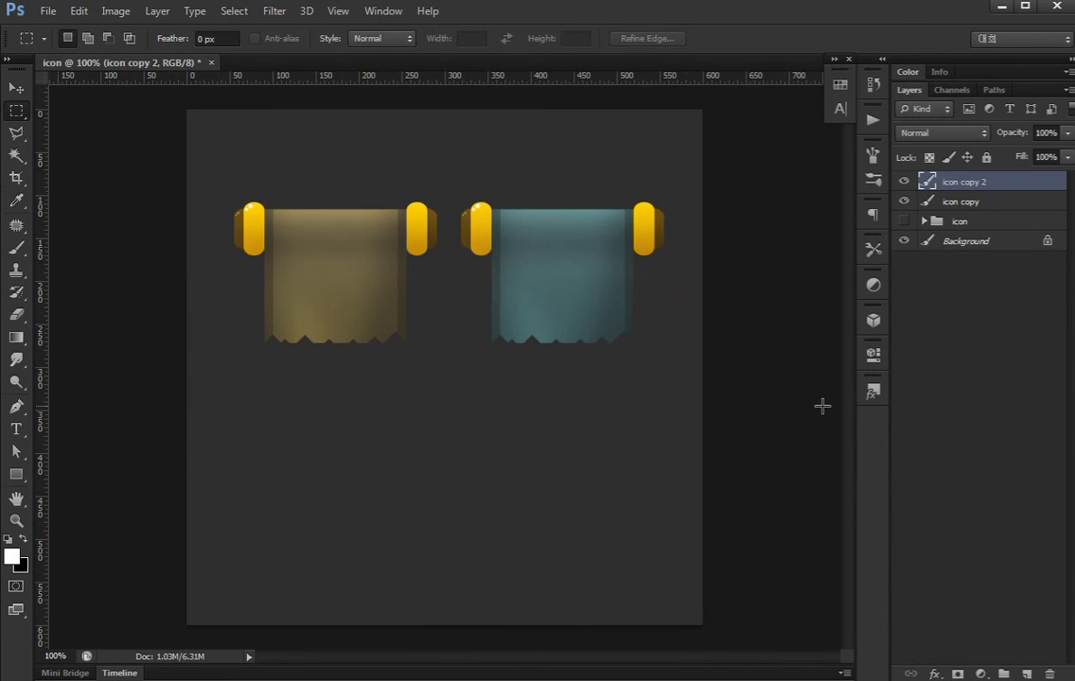